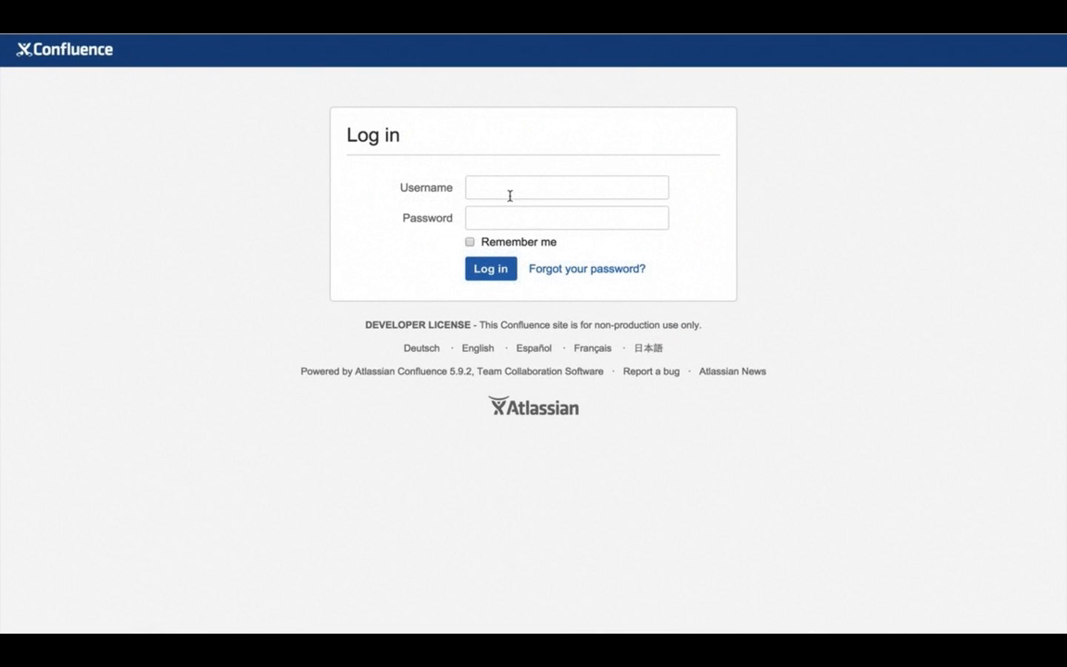
Sign in to Confluence with the administrator username and password
left_click(505, 186)
type("admin")
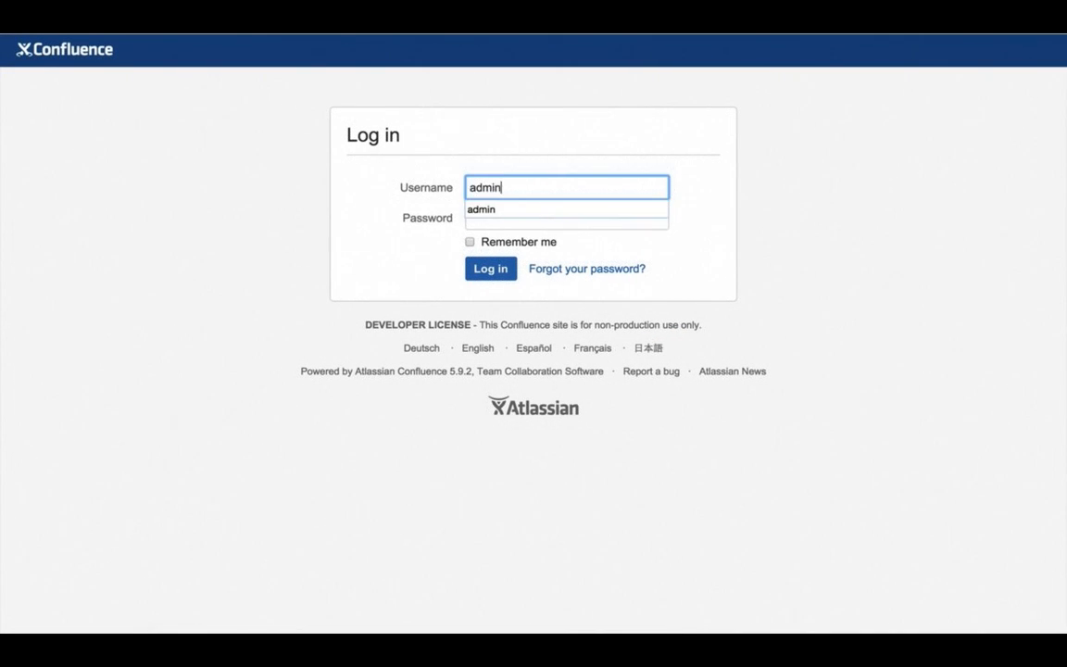
key("Tab")
type("admin")
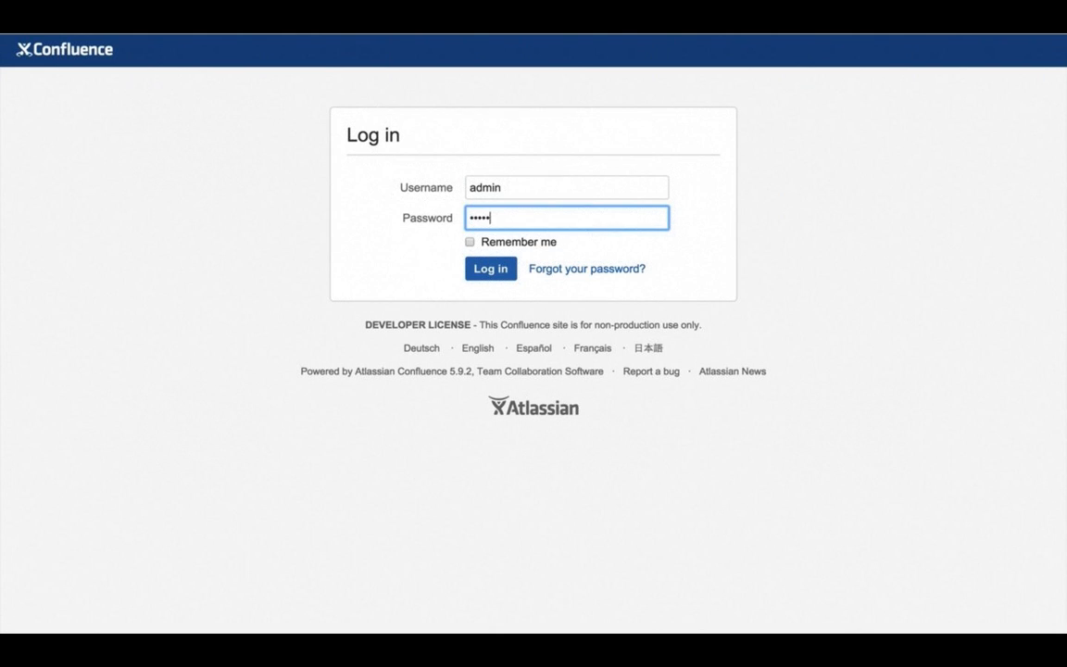
left_click(478, 270)
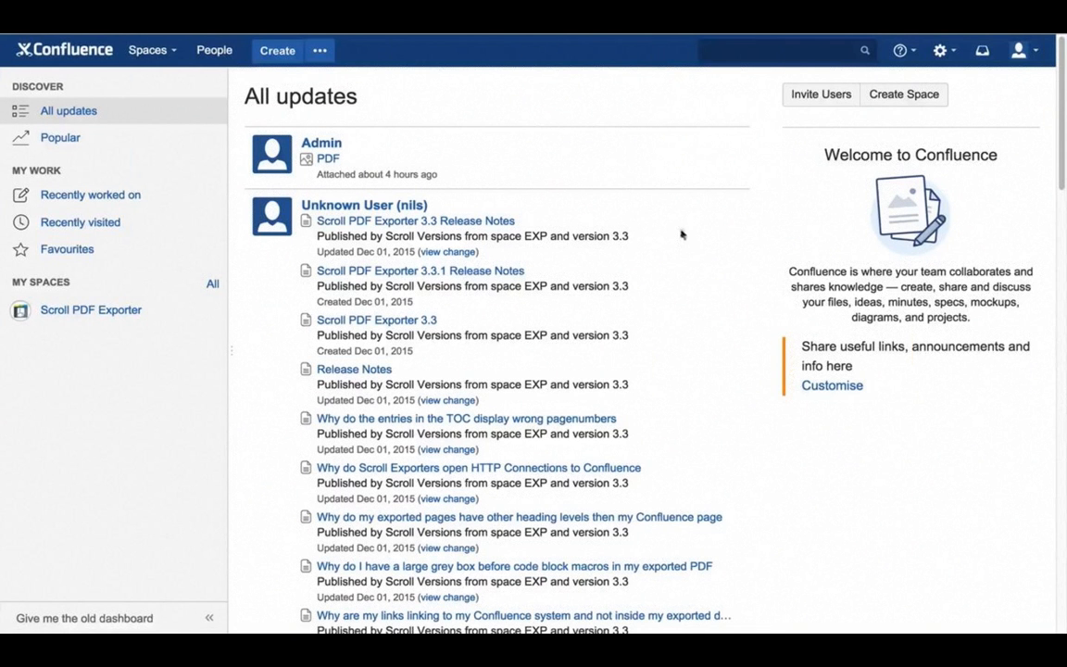
Create a blank space named 'Webinar' with key WEB
left_click(913, 95)
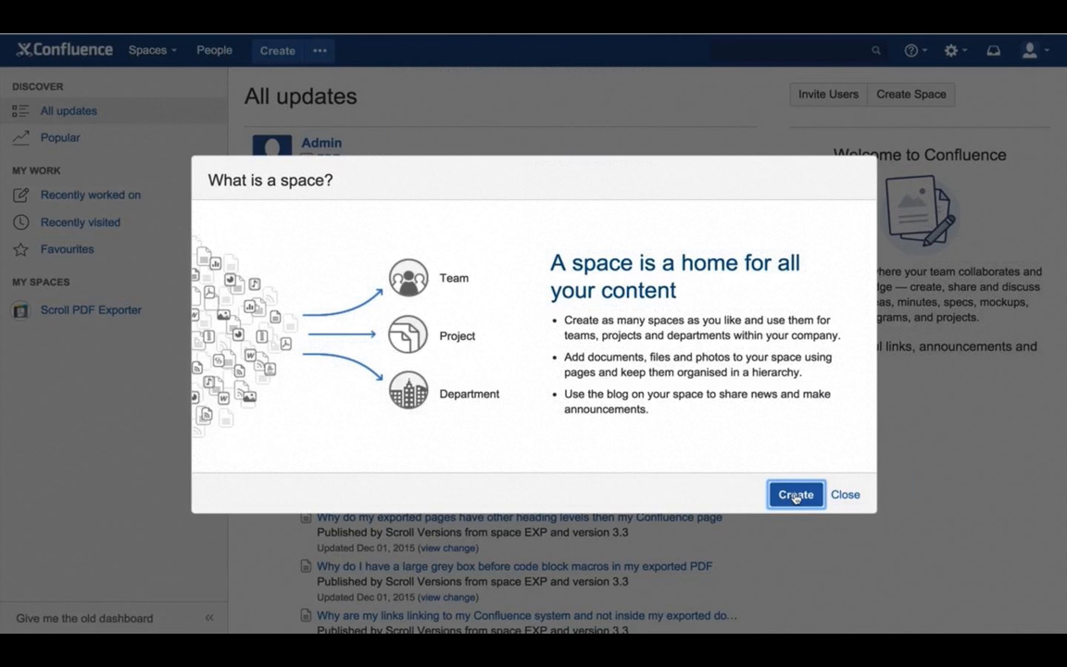
left_click(796, 495)
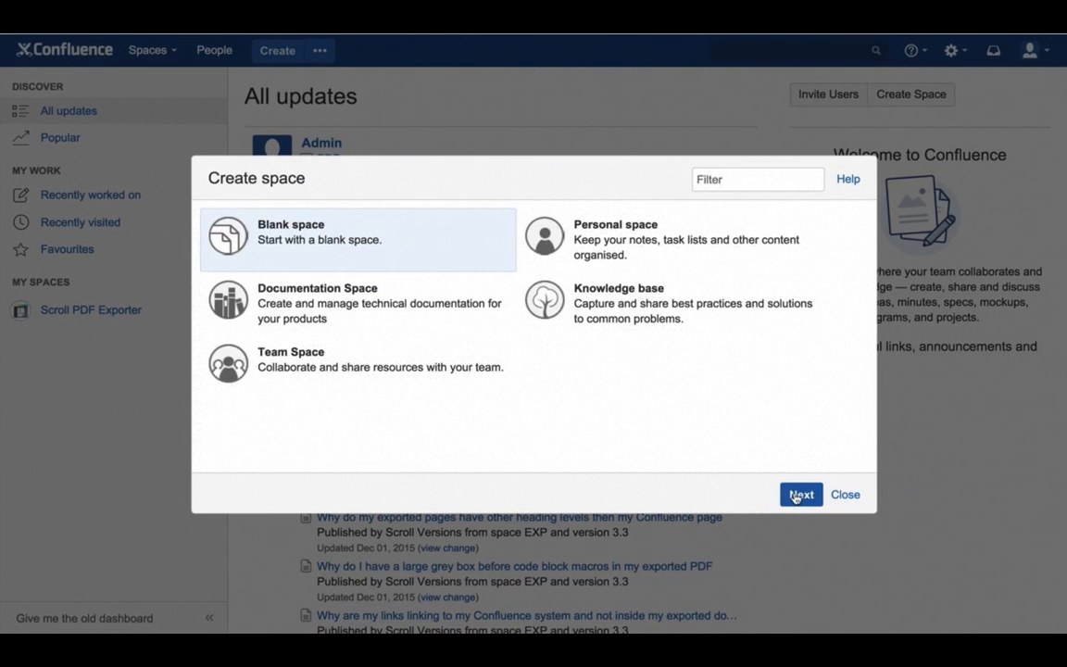
left_click(797, 496)
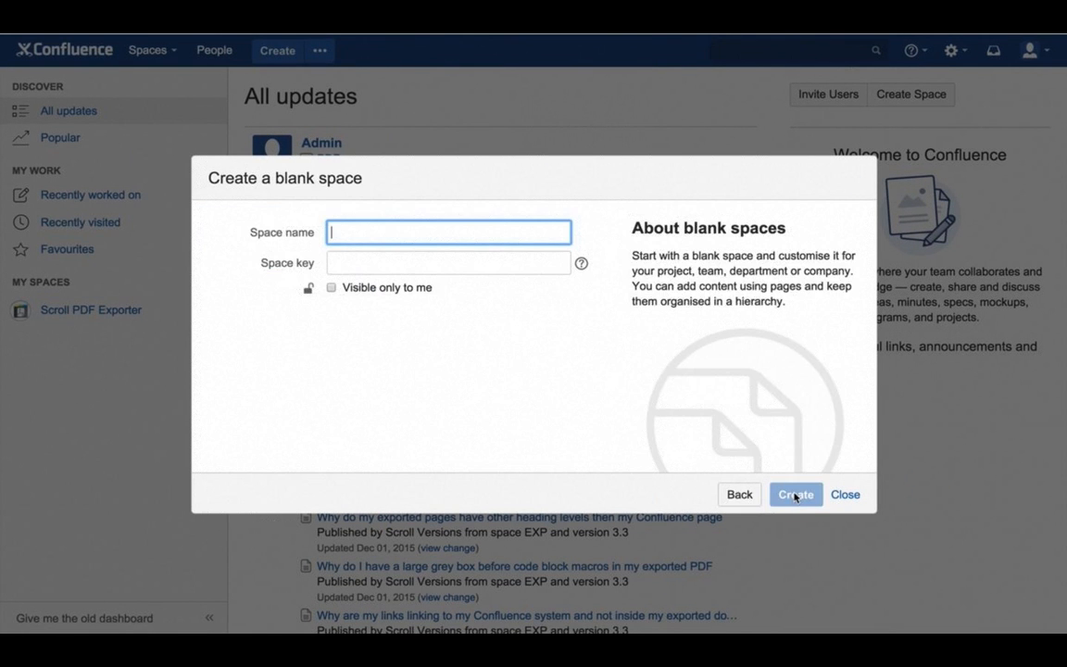
type("Webinar")
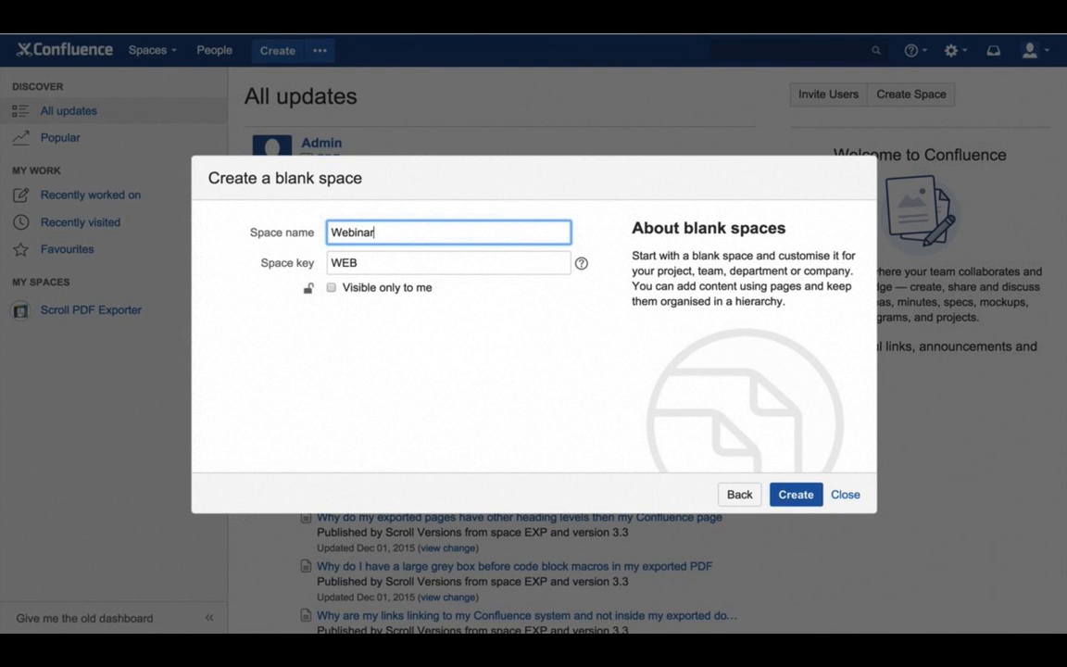
left_click(811, 496)
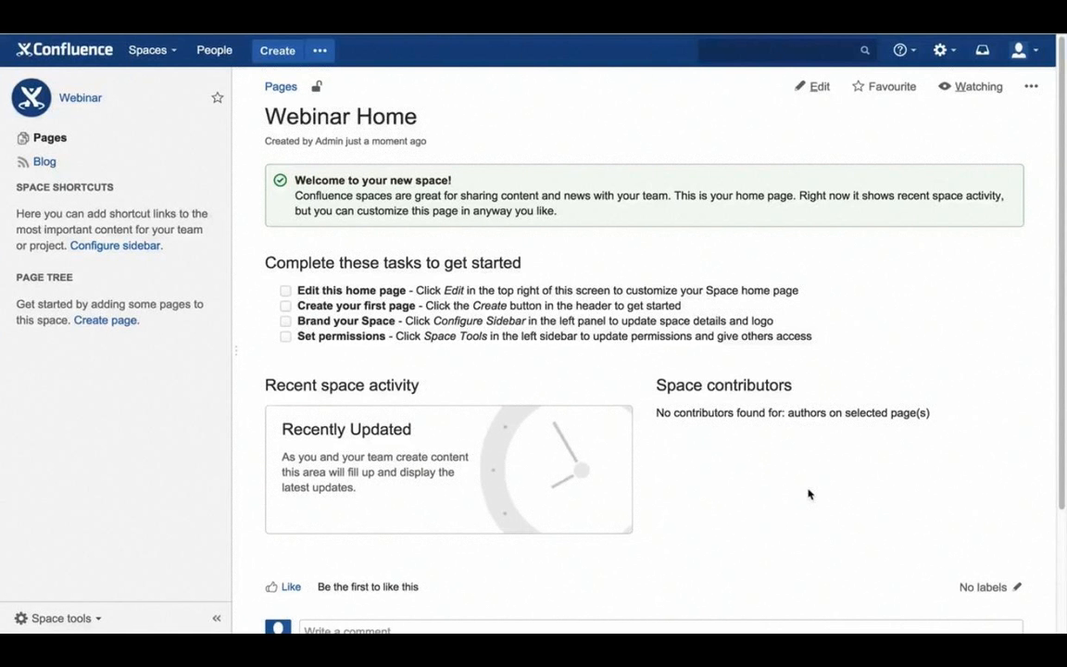
Create a blank page 'This is my first page' with body 'And of course this page contains some content.'
left_click(320, 53)
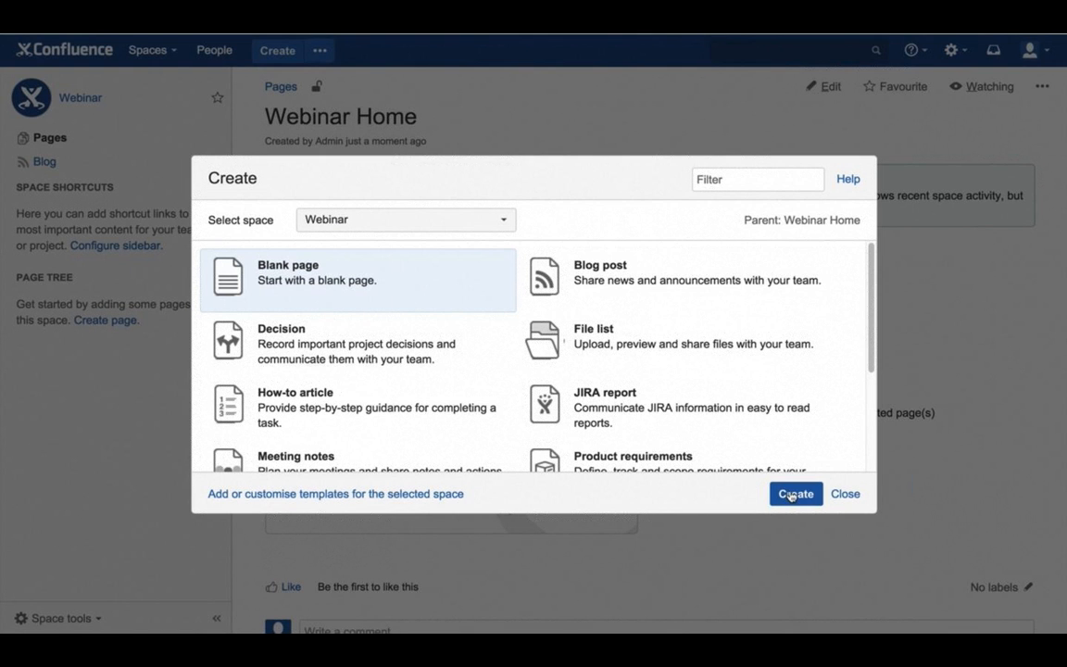
left_click(793, 495)
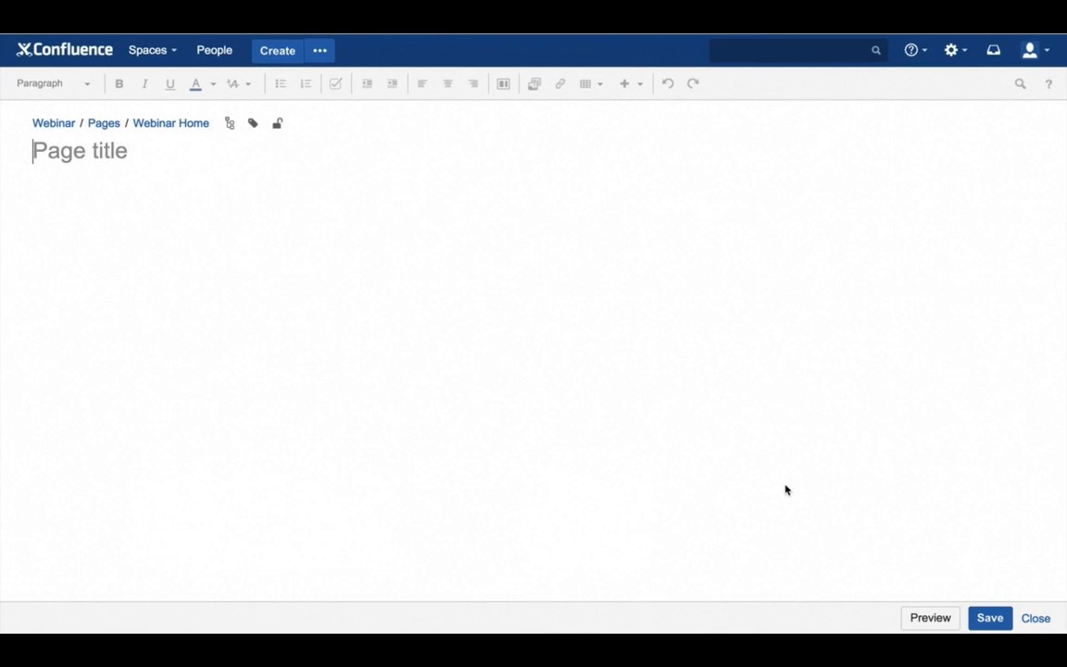
type("This ")
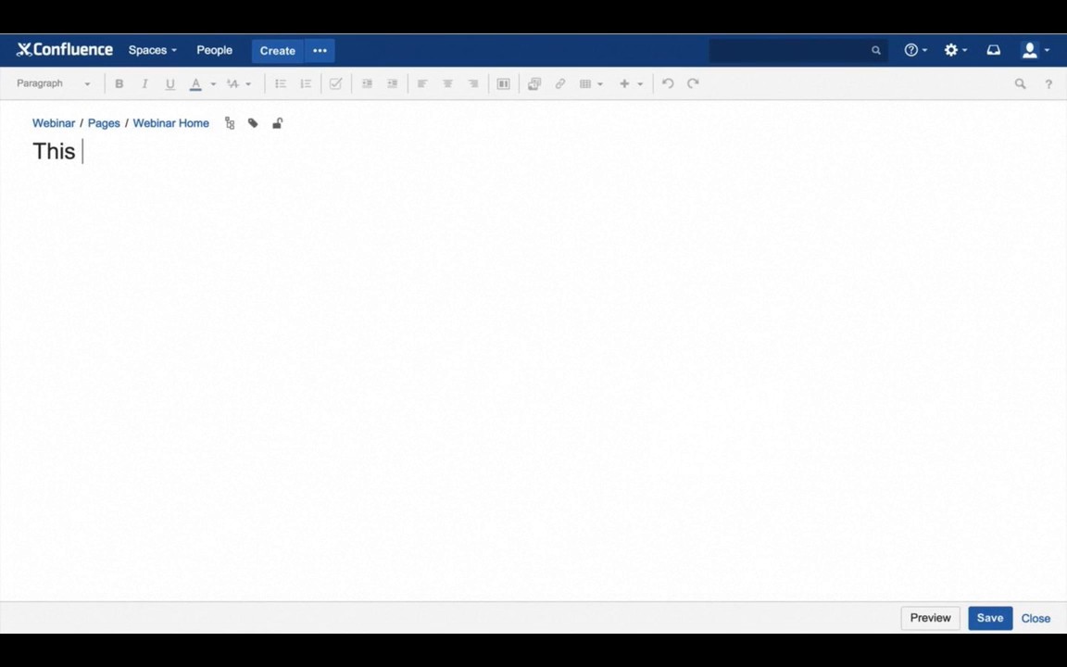
type("is m")
type("y first ")
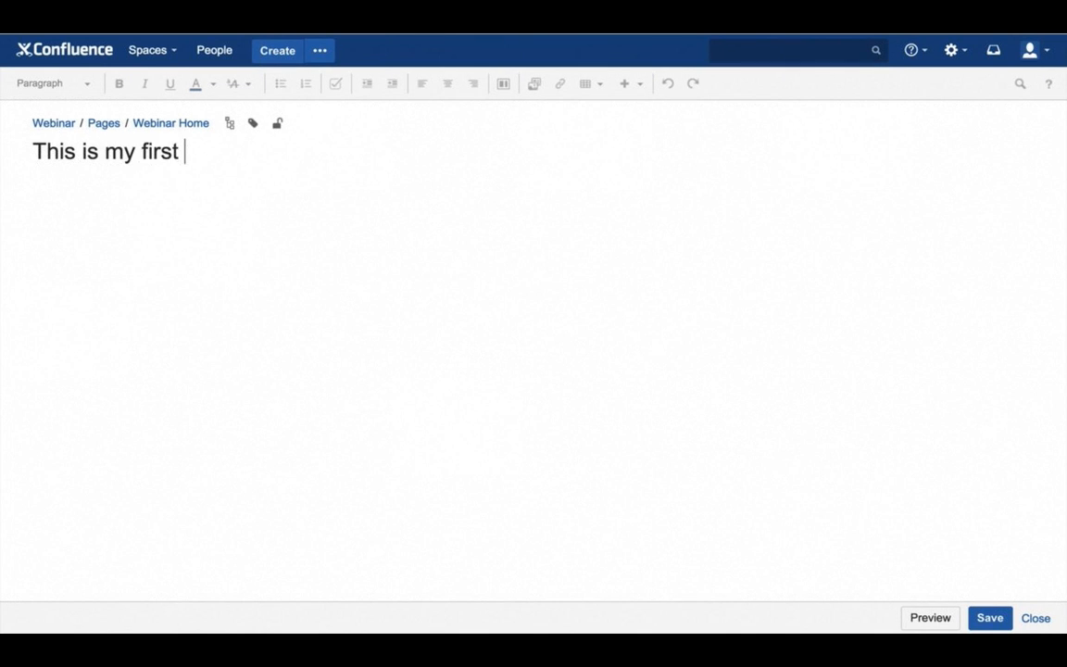
type("page")
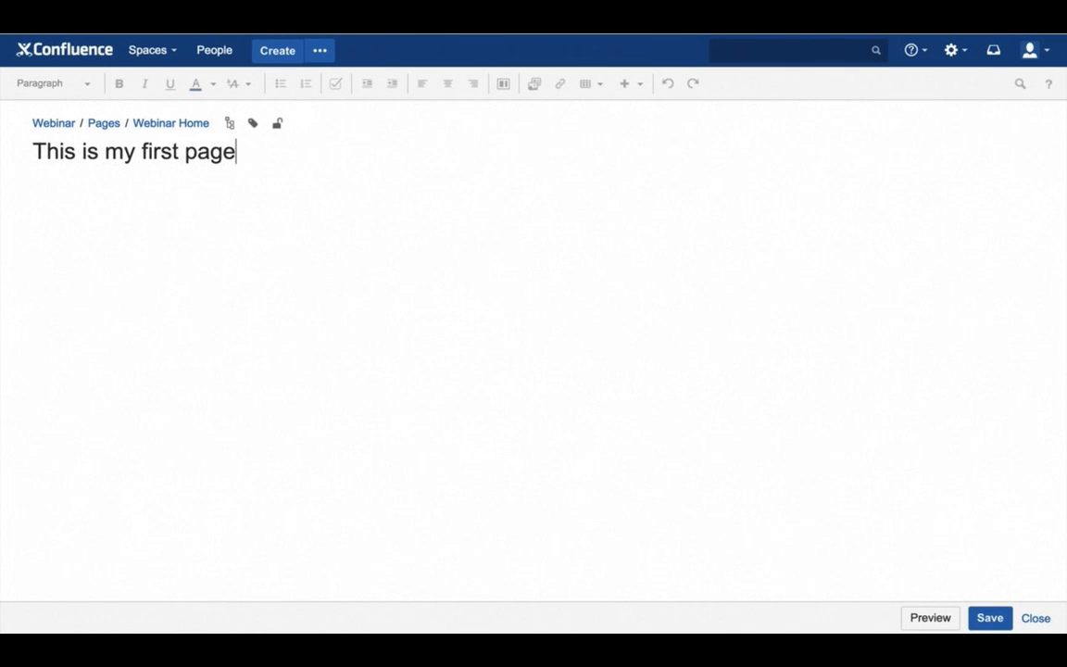
left_click(740, 505)
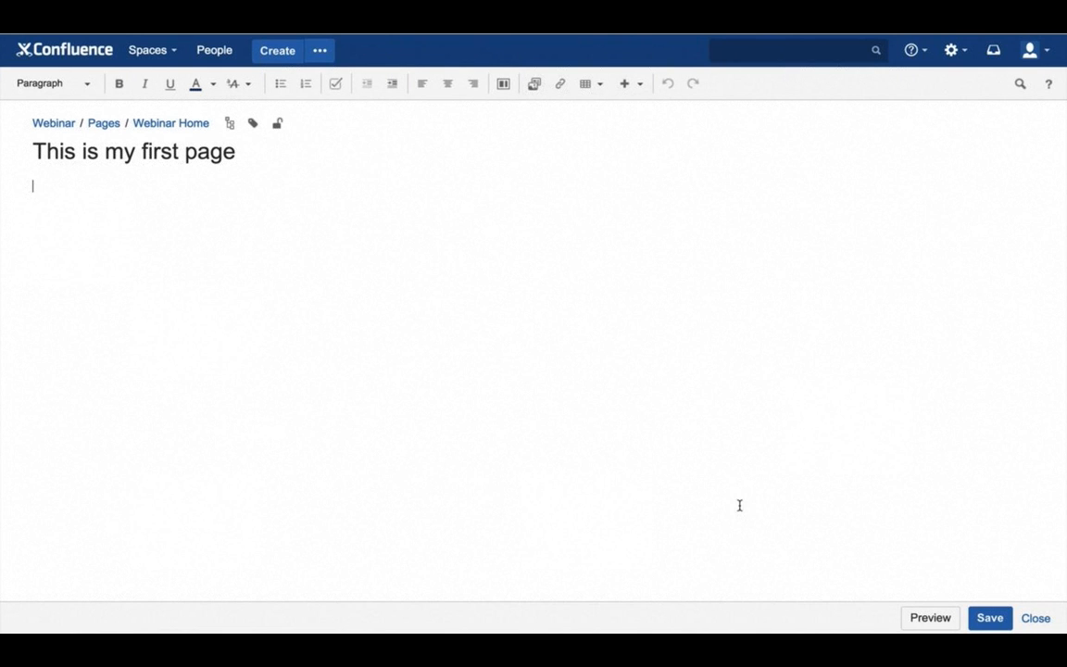
type("And of course th")
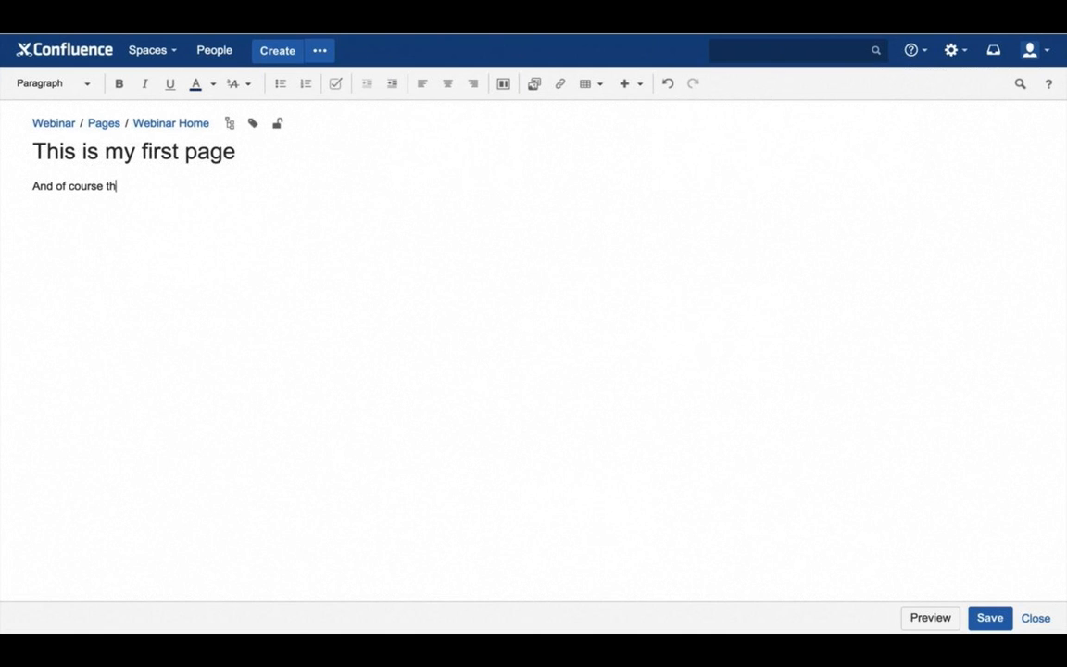
type("is page contains some content.")
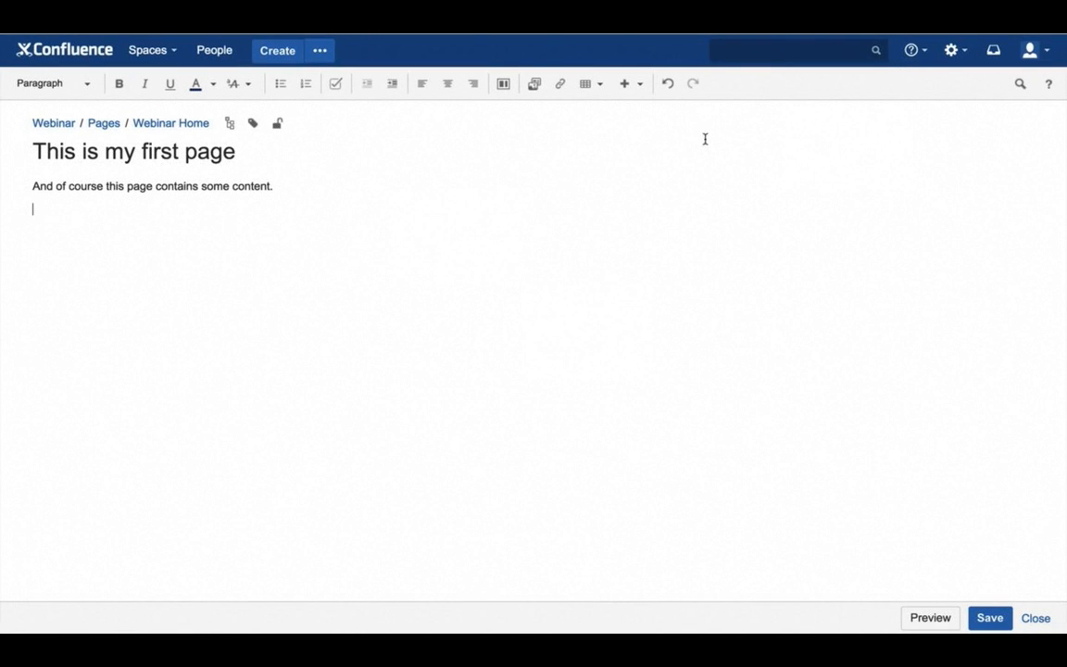
Insert a Warning macro titled 'Warning' reading 'This is a warning macro' and save the page
left_click(639, 84)
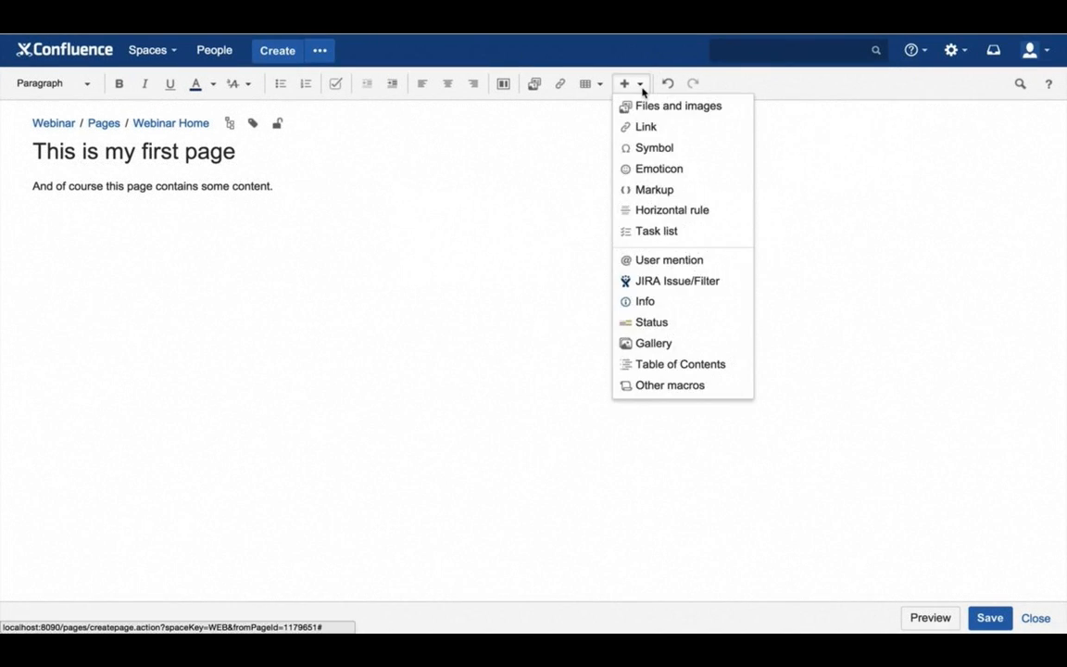
left_click(639, 386)
type("w")
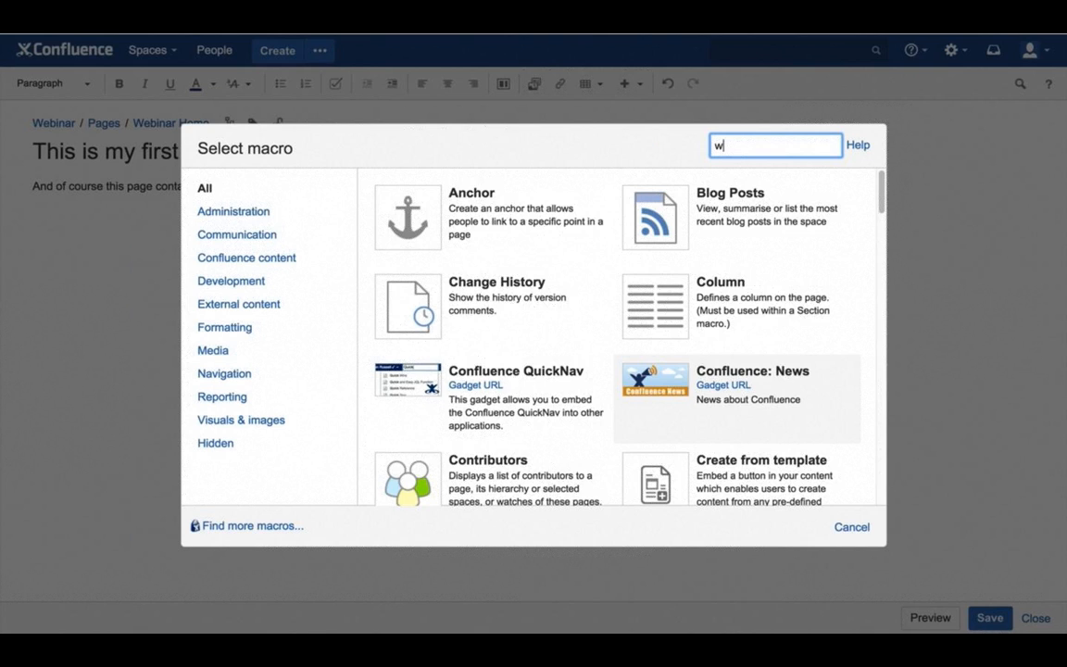
type("arn")
left_click(402, 213)
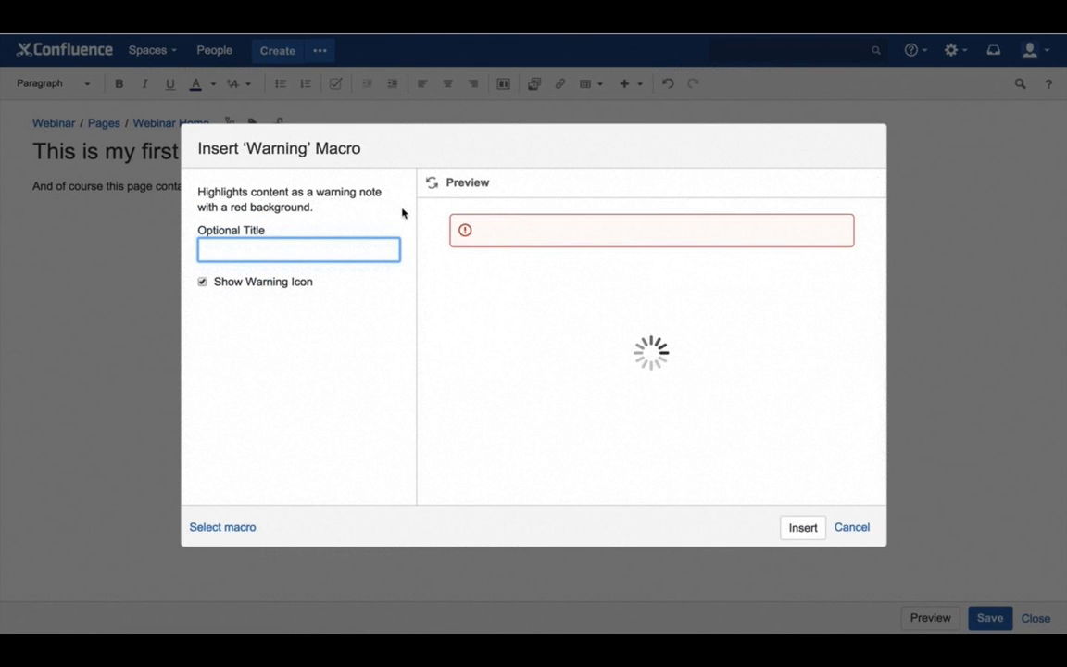
type("War")
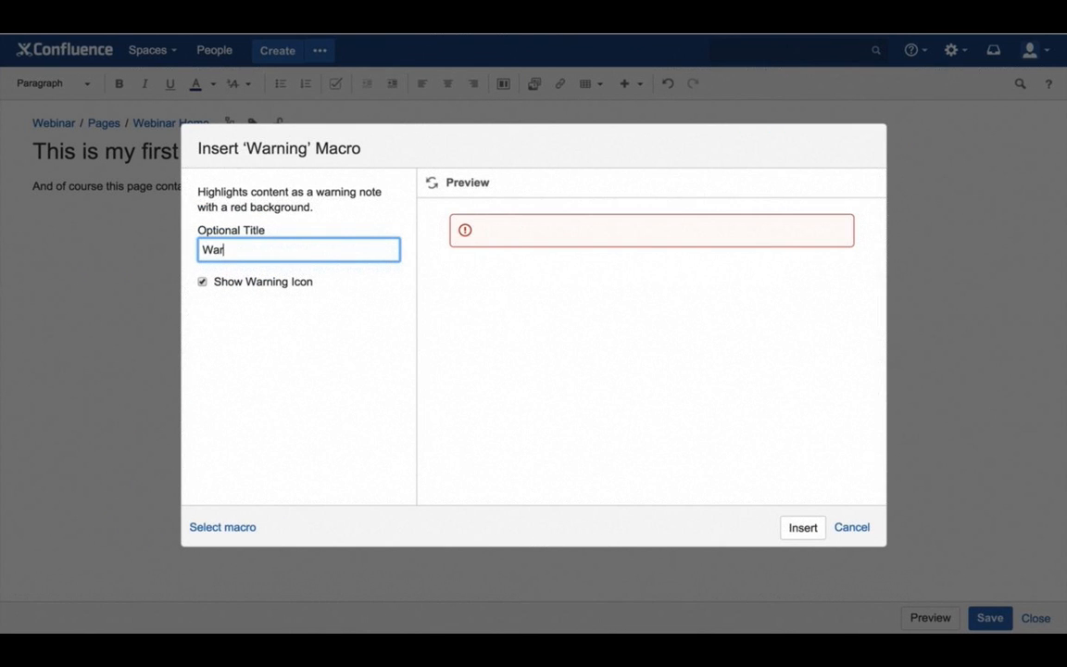
type("ning")
left_click(806, 532)
type("This is a warning macro")
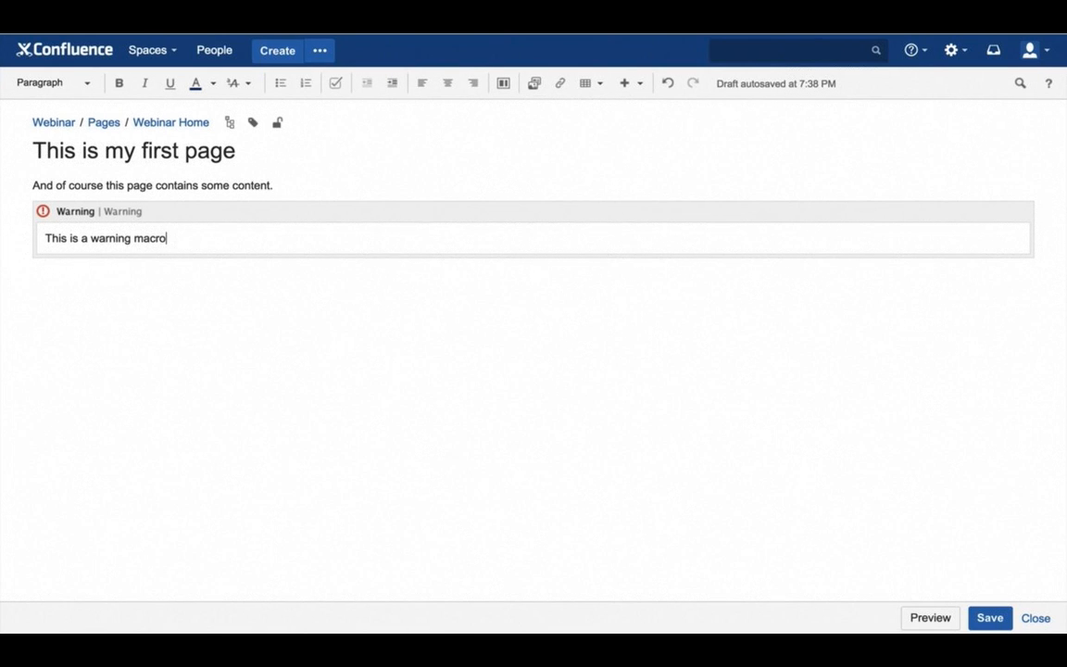
left_click(991, 618)
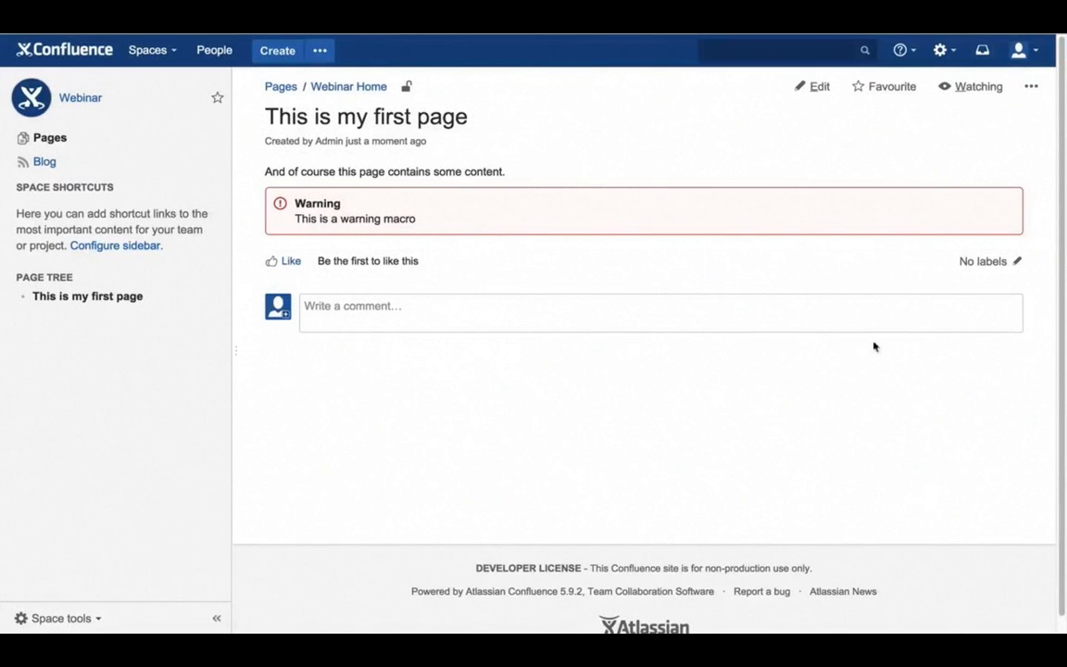
Open the published page's additional actions menu
left_click(1031, 86)
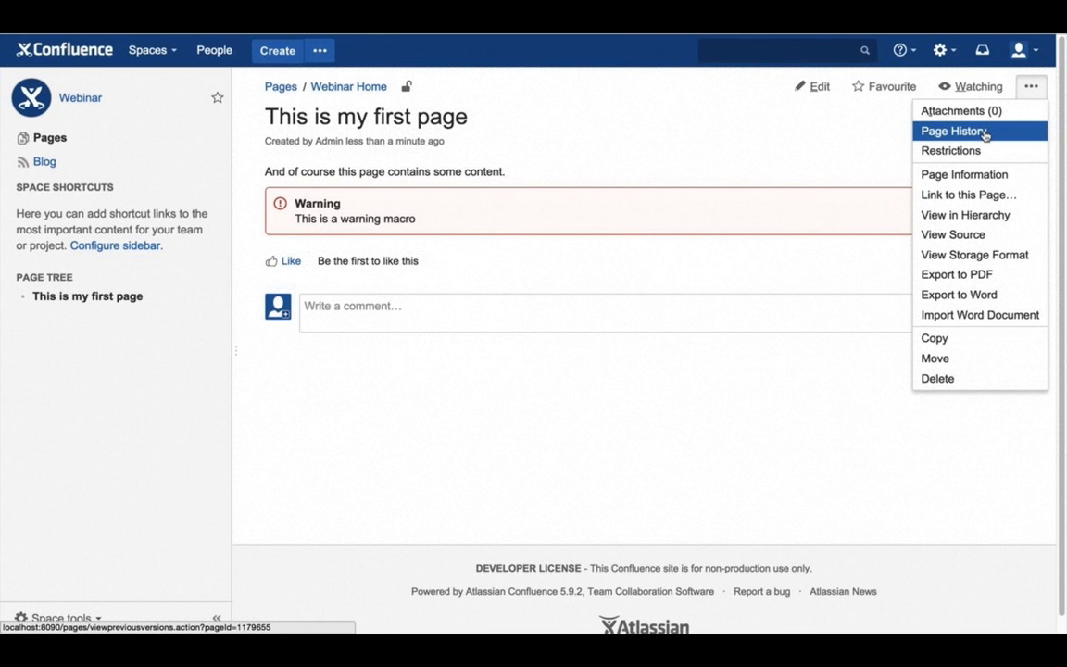
Check the page history showing only version 1, then return to the All updates dashboard
left_click(985, 131)
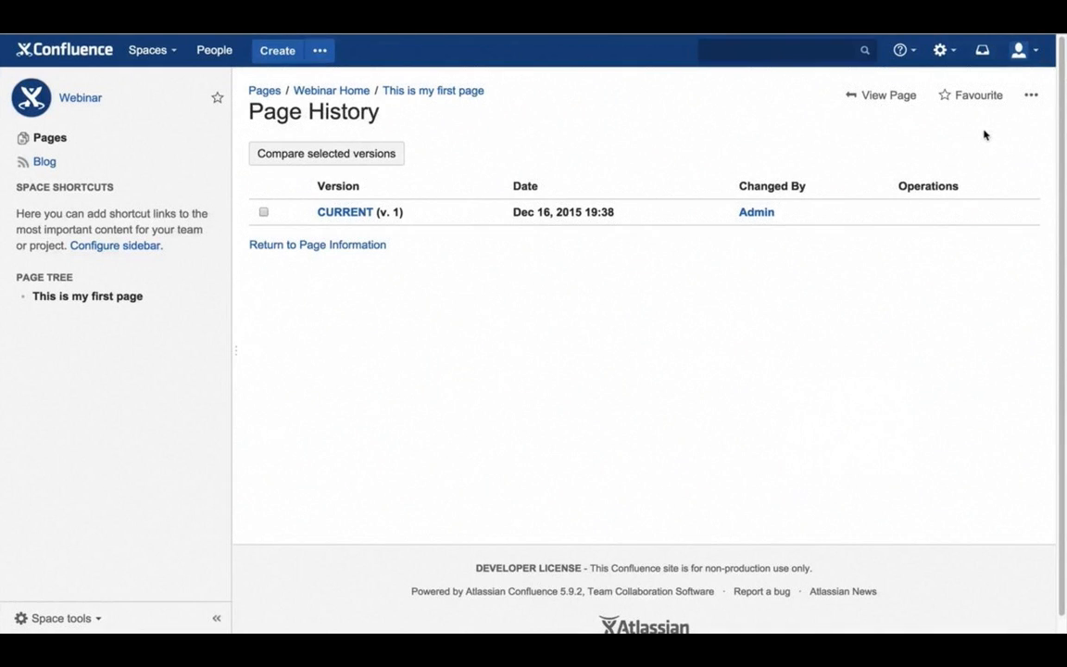
left_click(63, 57)
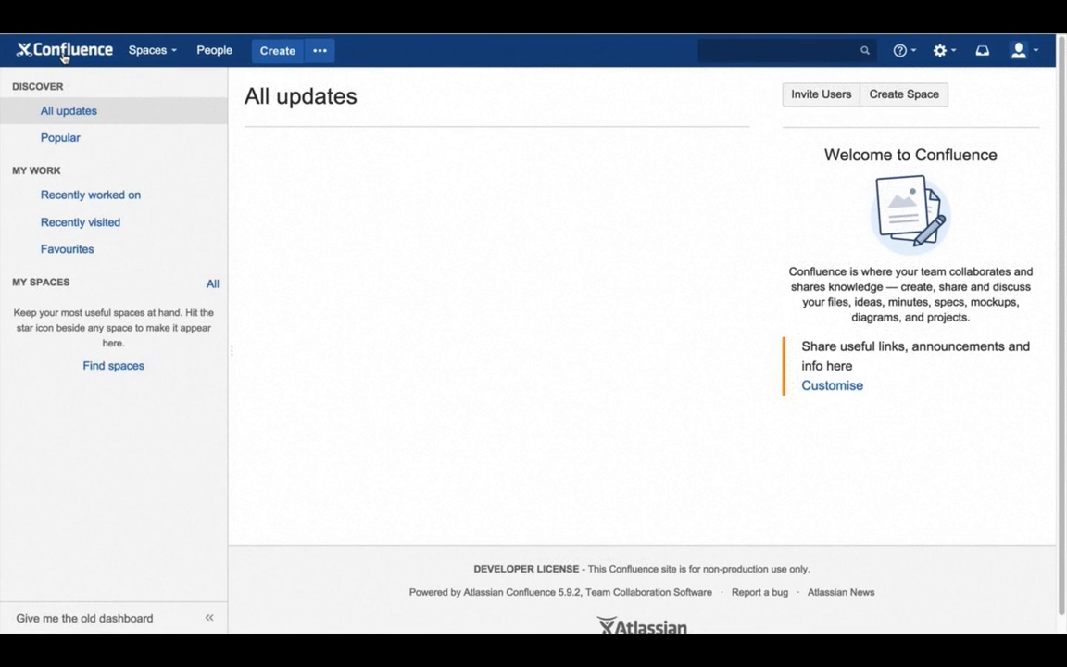
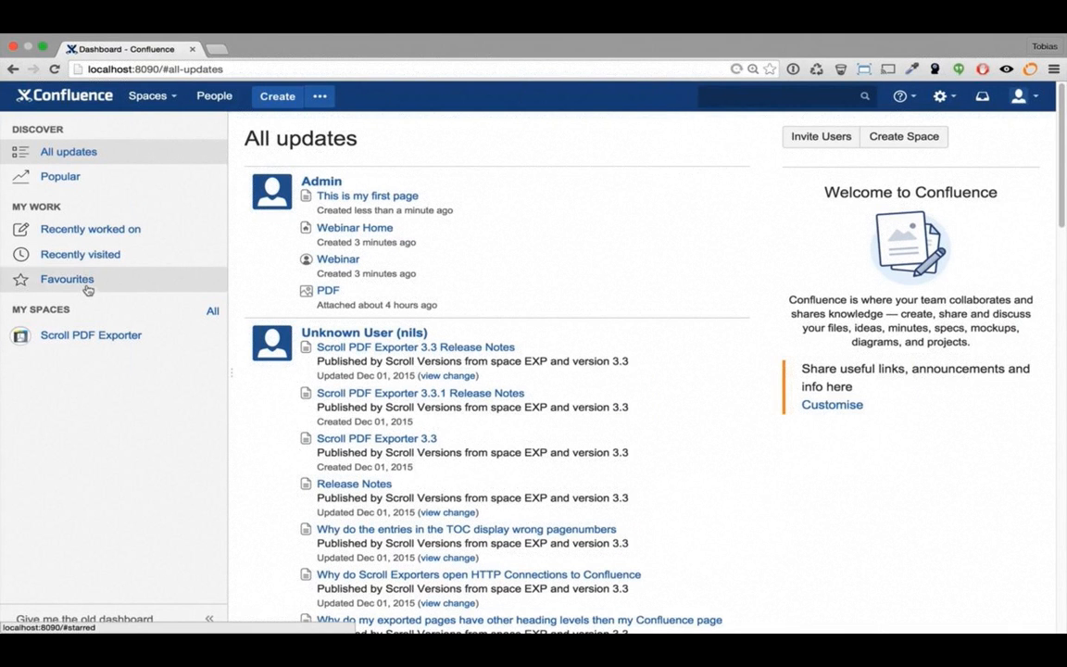
Go to the Scroll PDF Exporter space from My Spaces in the sidebar
left_click(92, 335)
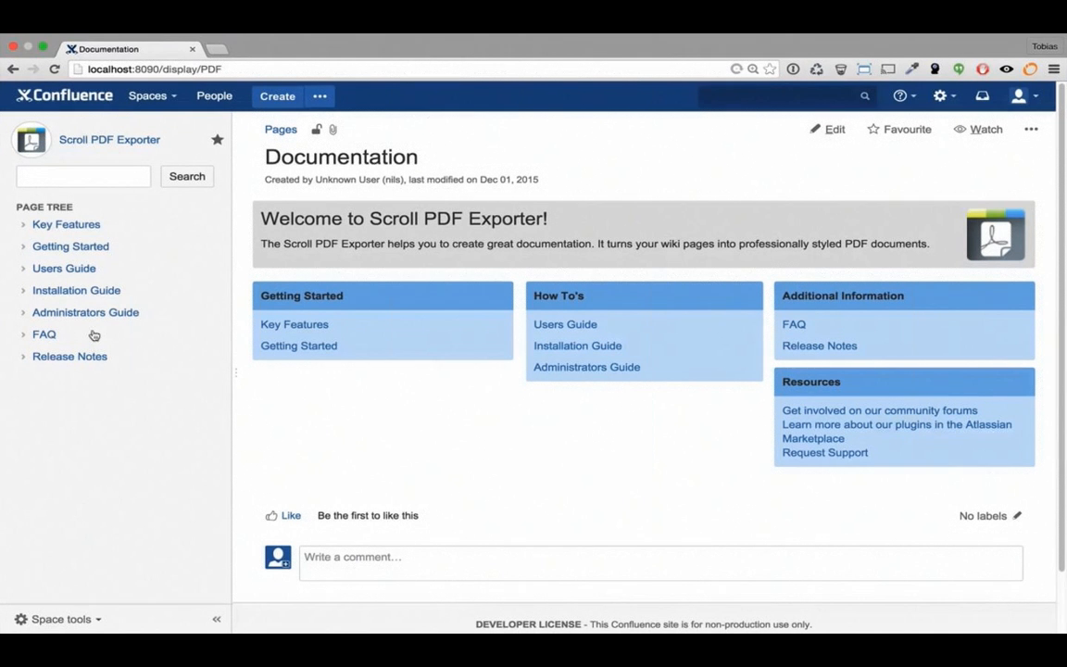
Open the Scroll Add-ons page from the space's Space tools menu
left_click(101, 624)
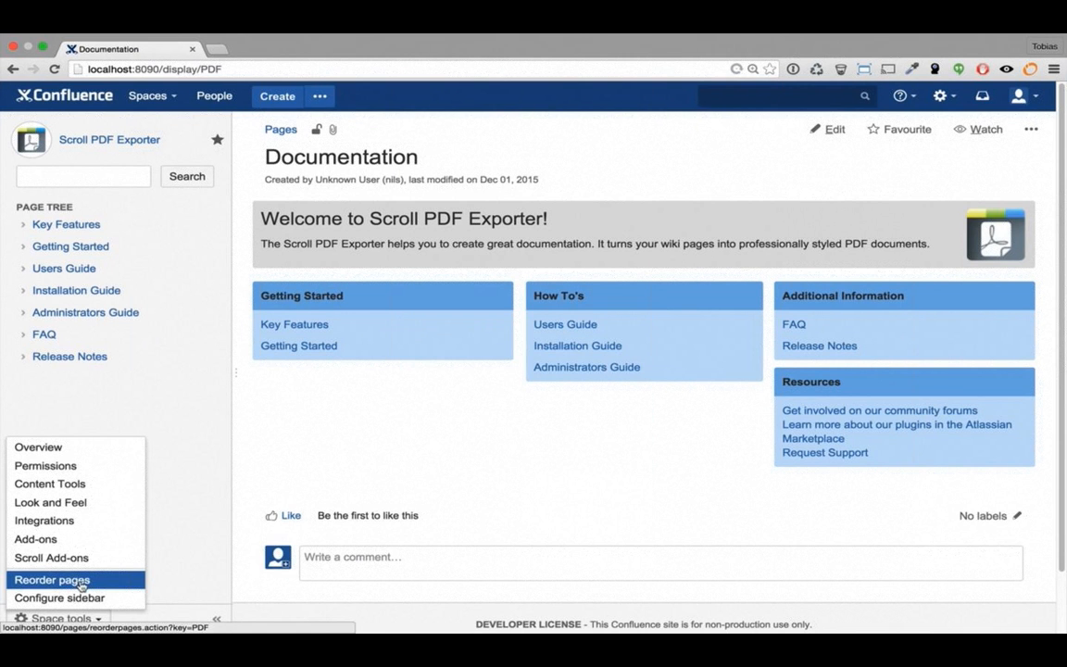
left_click(76, 562)
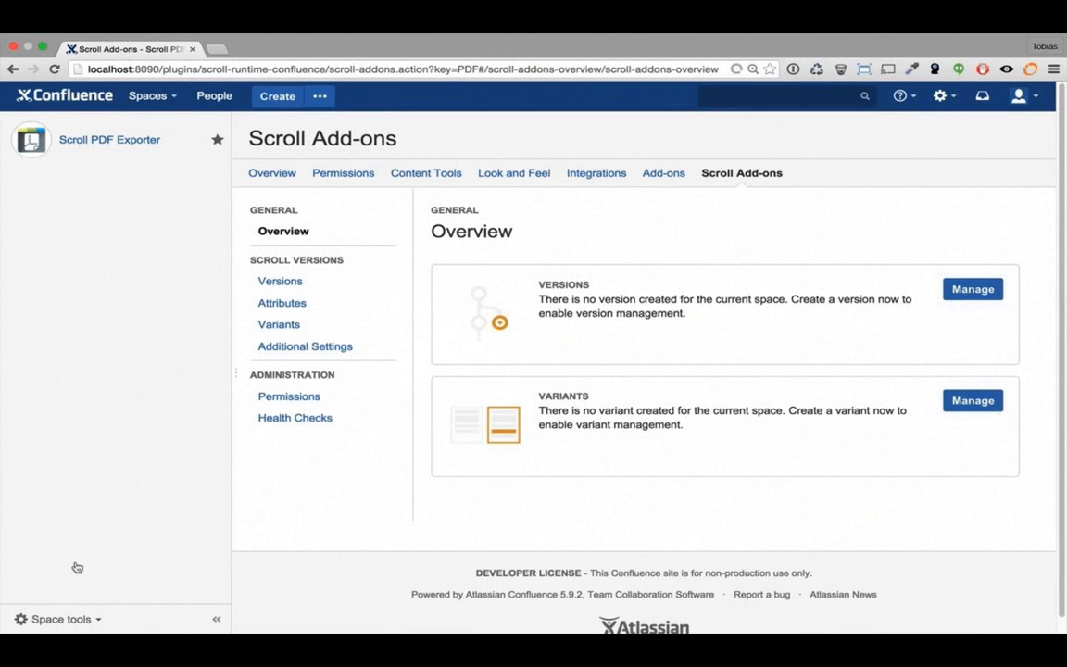
Collapse the sidebar, open Versions management and begin a new version
left_click(218, 622)
left_click(970, 291)
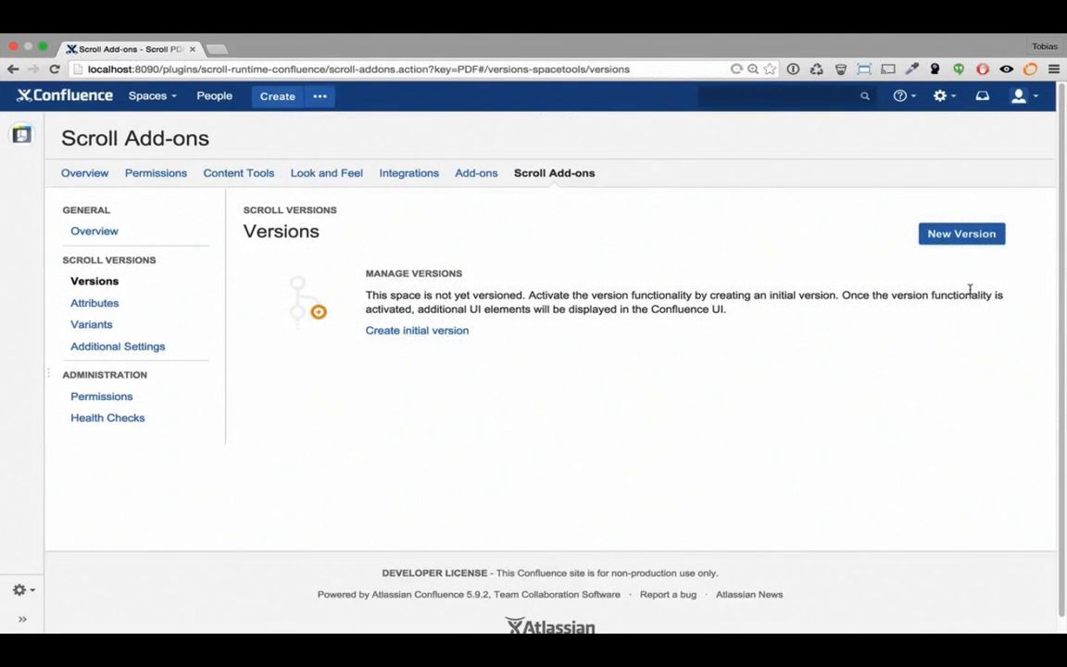
left_click(964, 238)
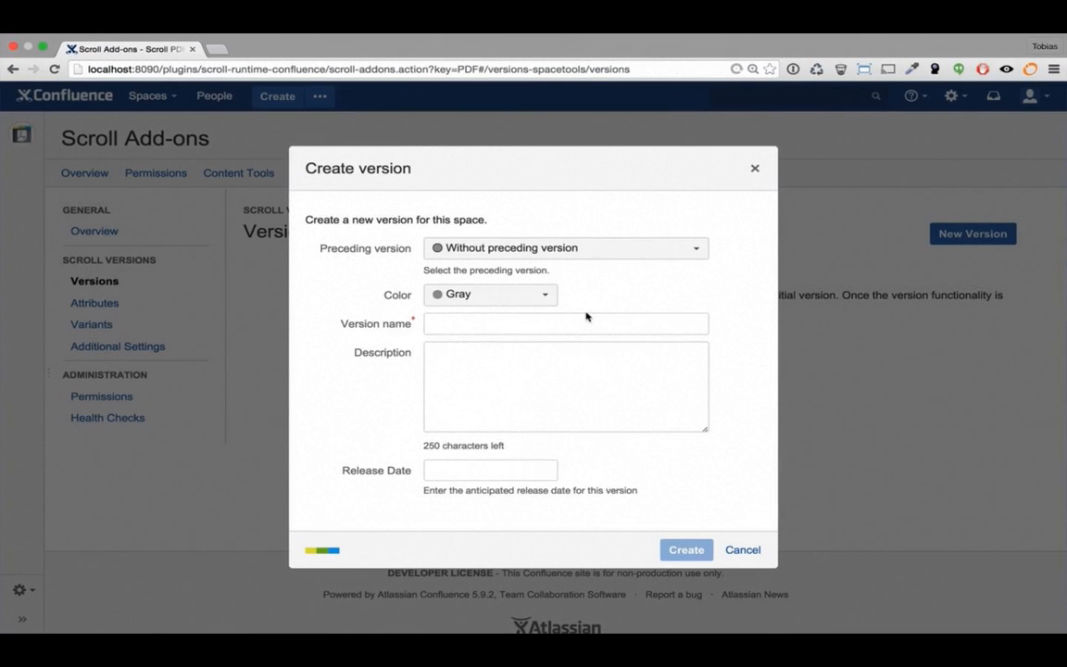
Create version 1.0 described 'Some description' and dismiss the Scroll Versions activation notice
left_click(548, 323)
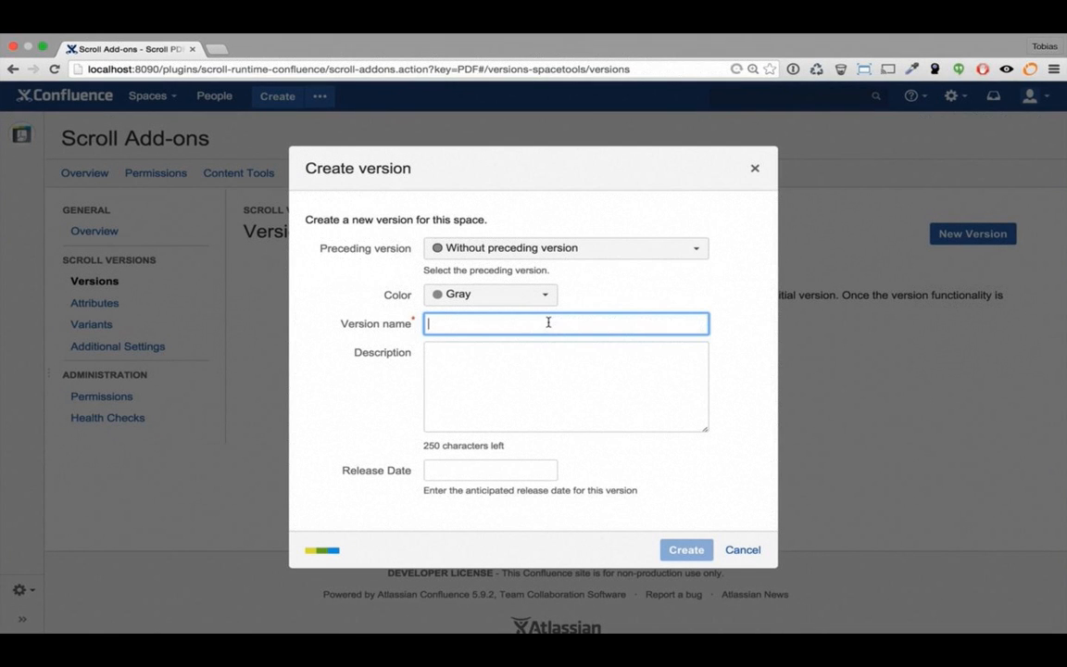
type("1.0")
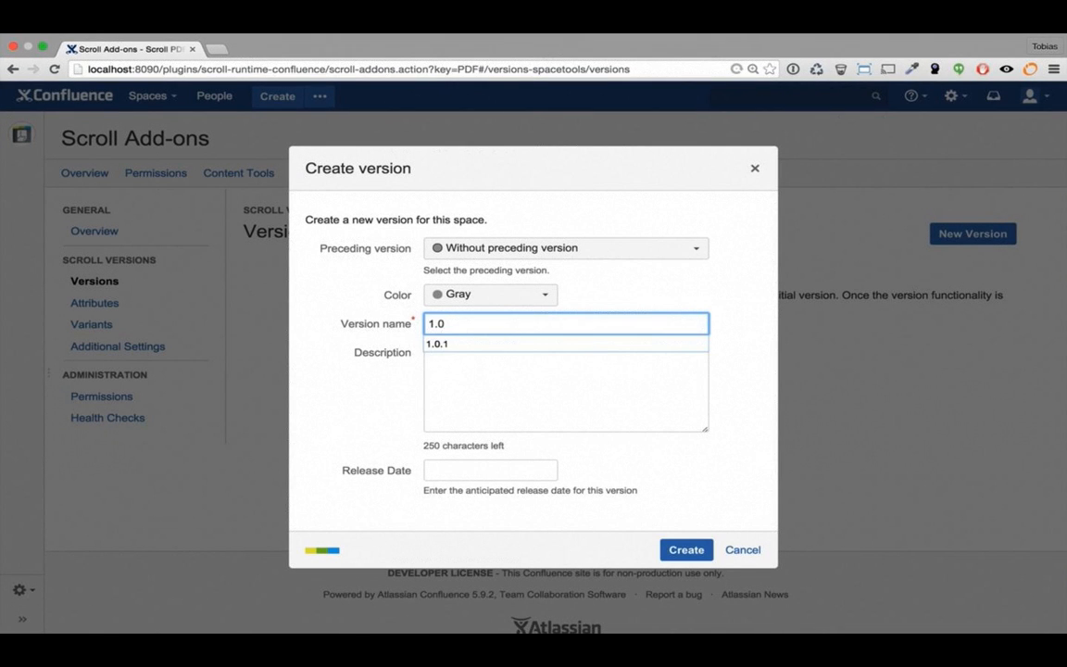
key("Tab")
type("Some de")
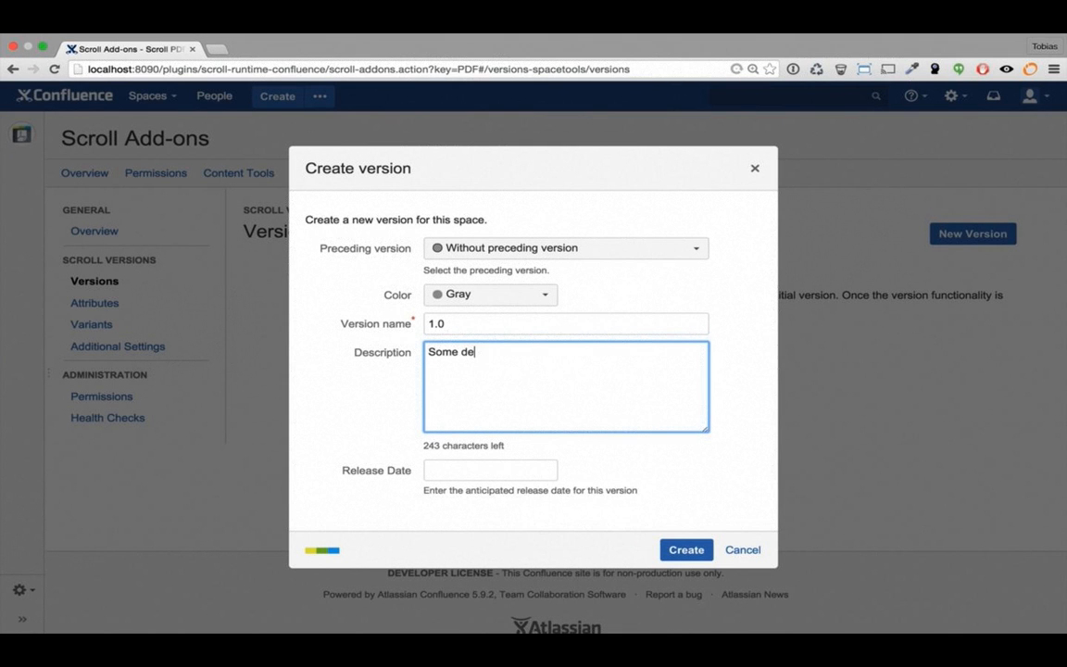
type("scription")
left_click(673, 548)
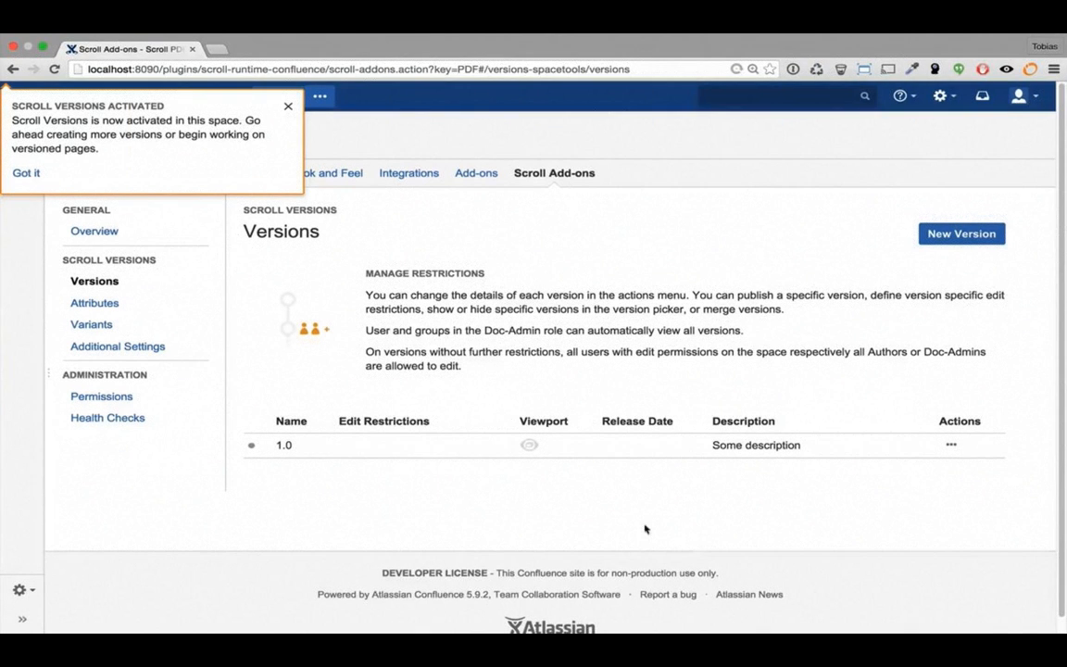
left_click(24, 174)
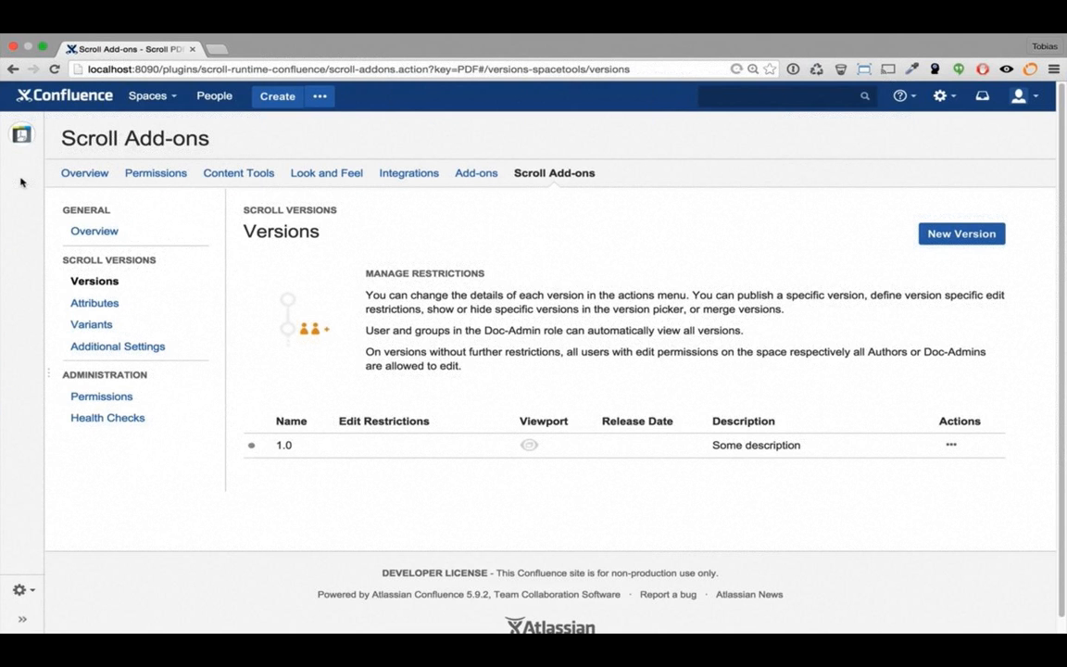
Add version 2.0, following 1.0, with no description
left_click(963, 240)
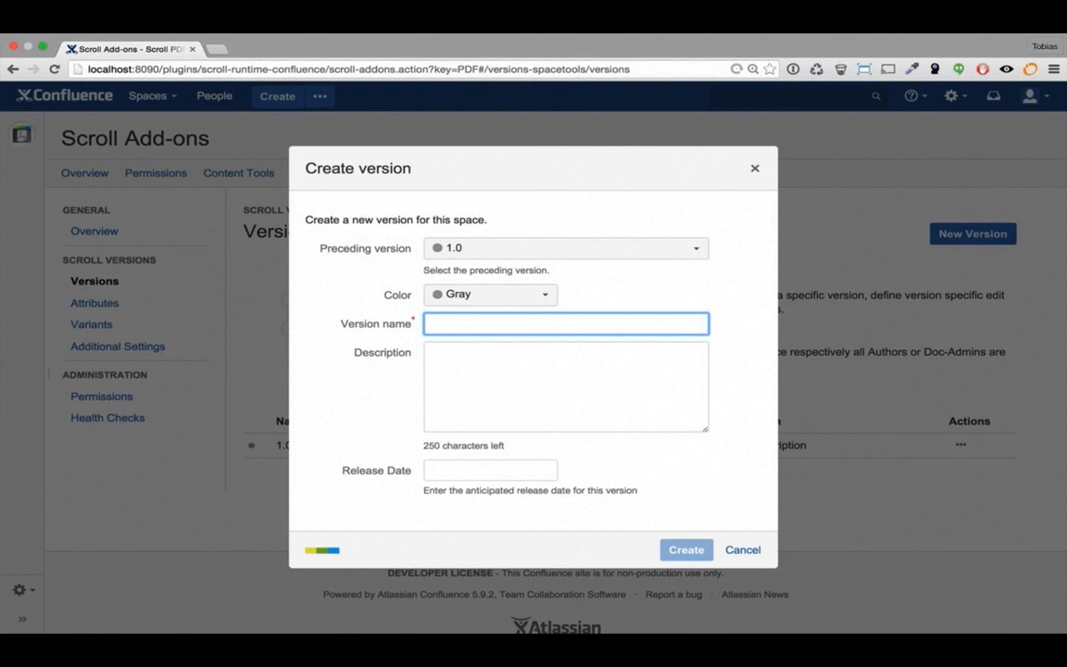
type("2.0")
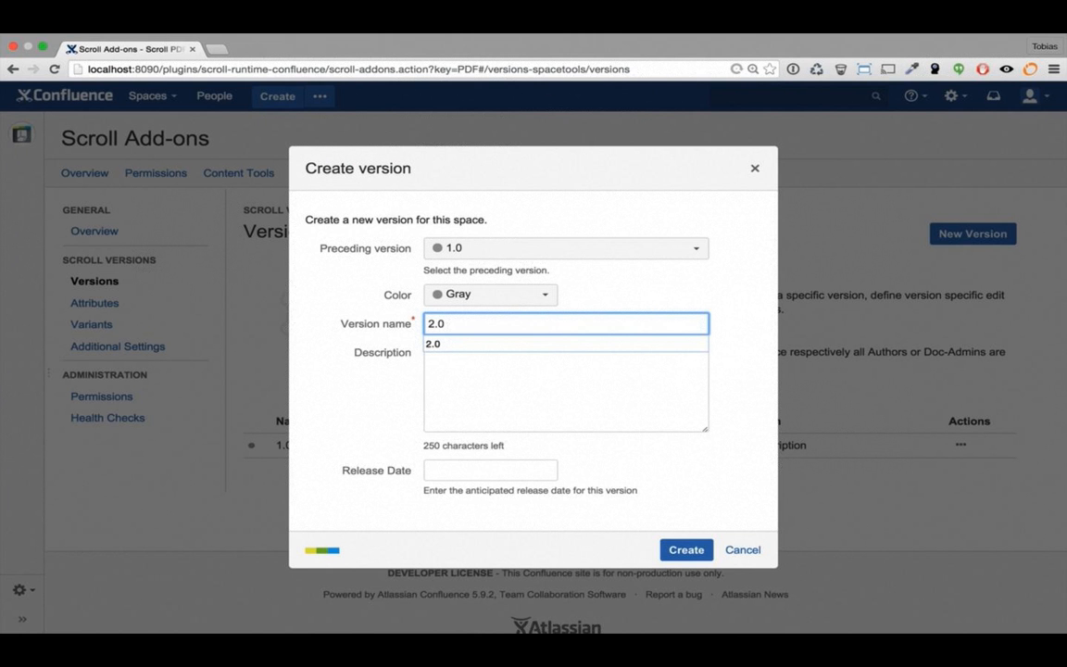
left_click(550, 374)
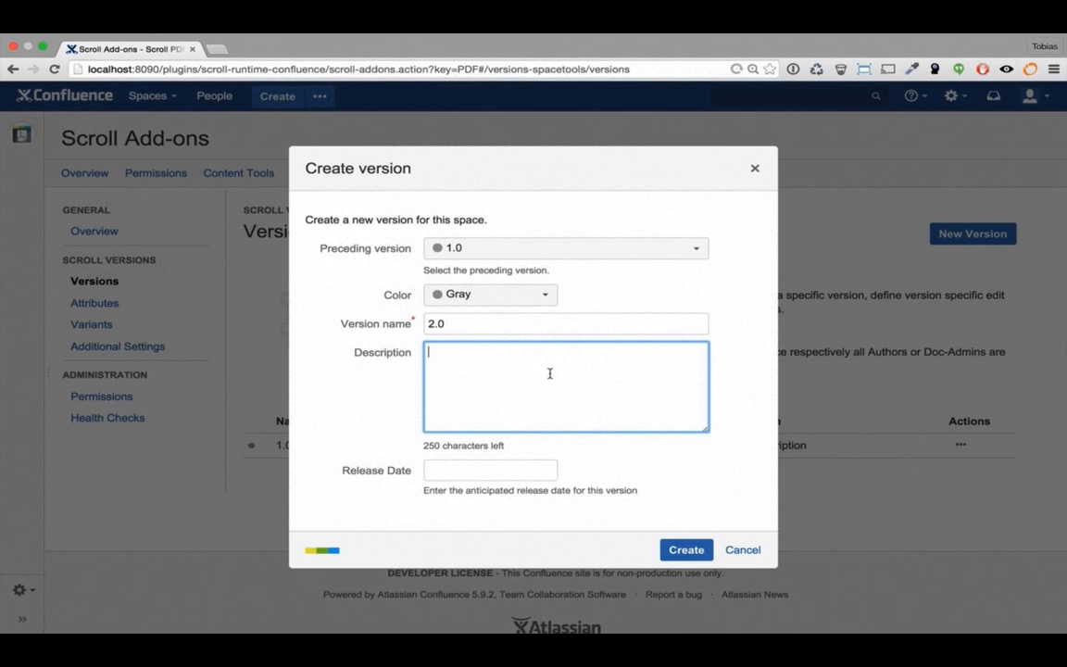
left_click(686, 549)
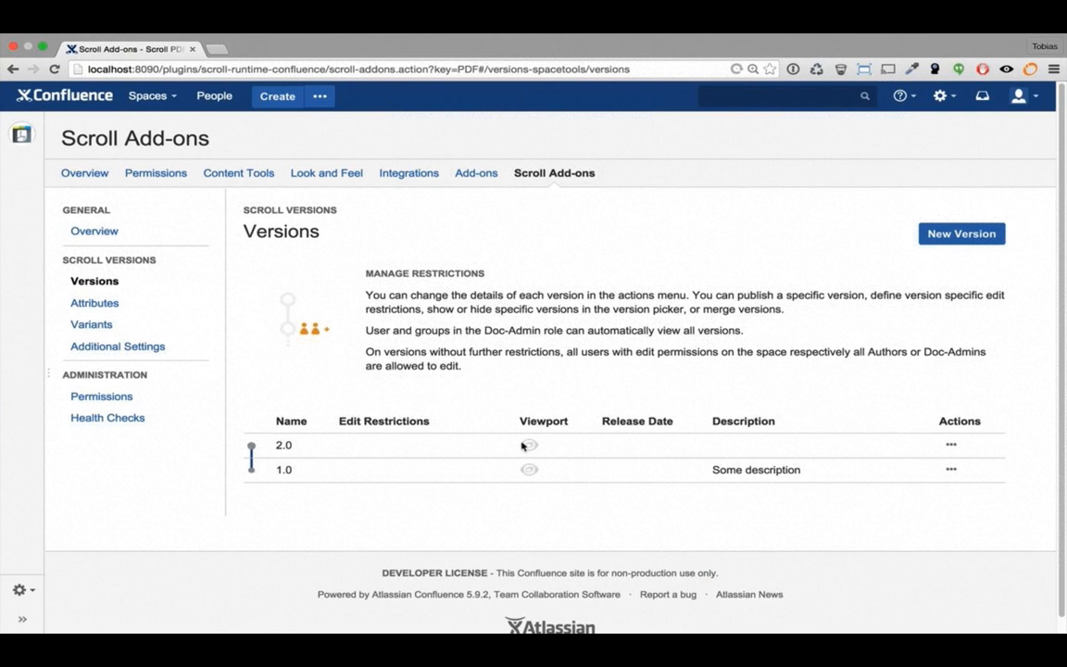
Return to the Documentation home page via the space icon in the collapsed sidebar
left_click(22, 135)
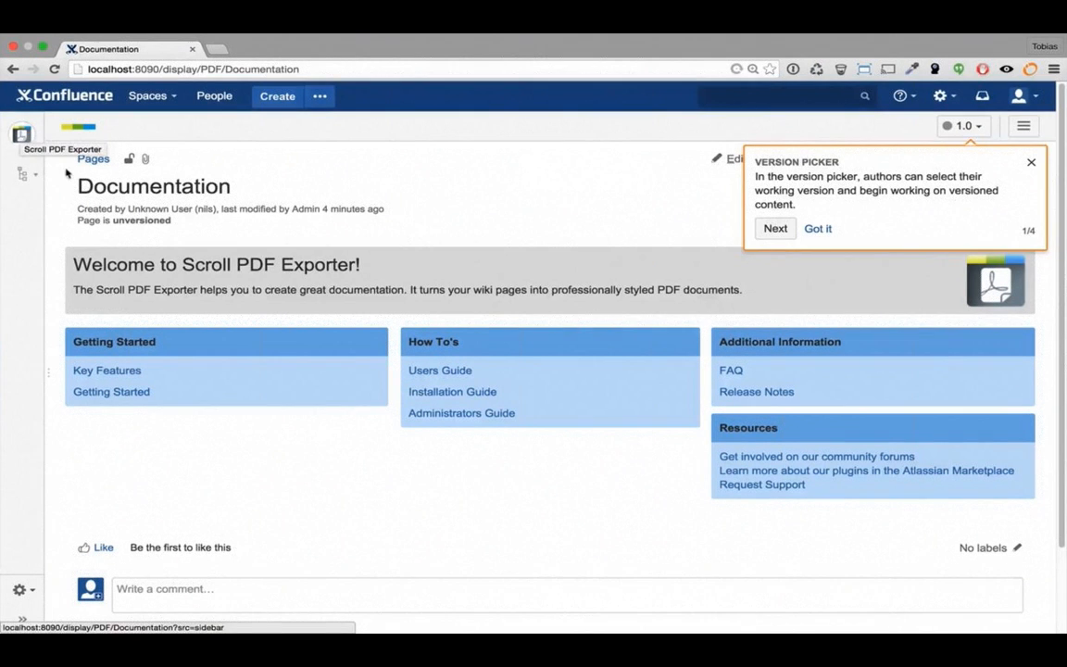
Step through all popups of the Scroll Versions introduction tour and close it
left_click(768, 231)
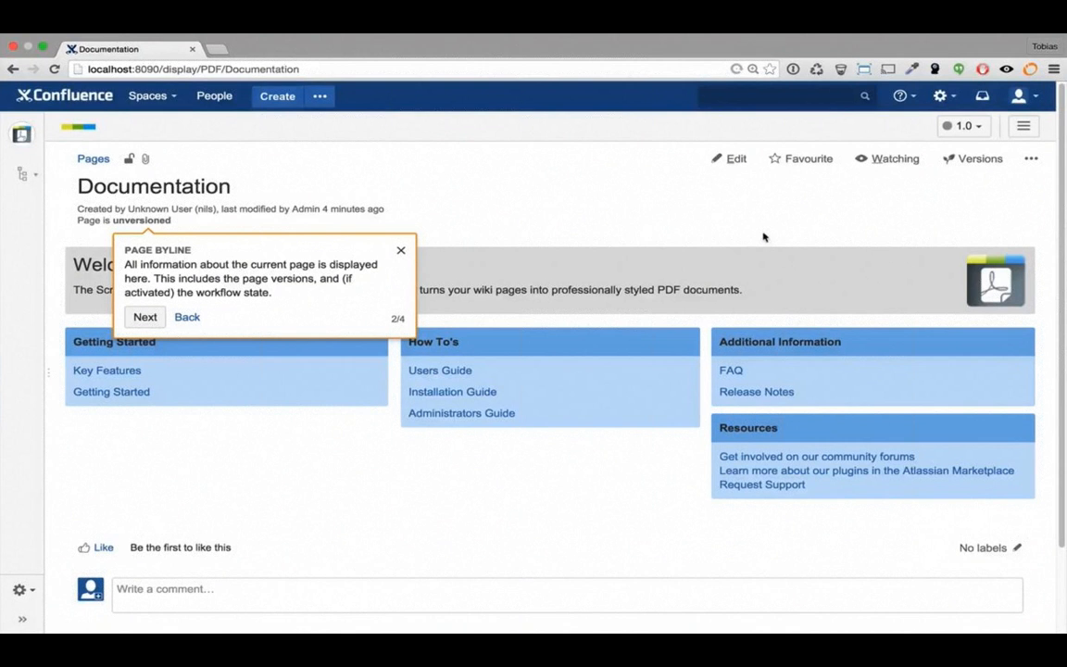
left_click(150, 315)
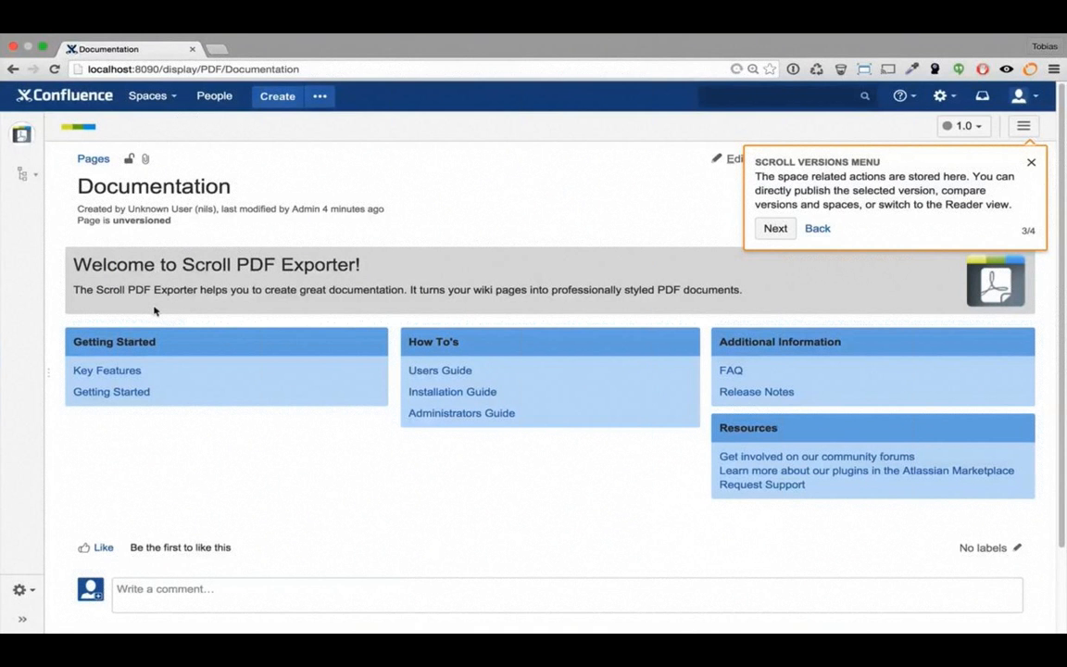
left_click(770, 231)
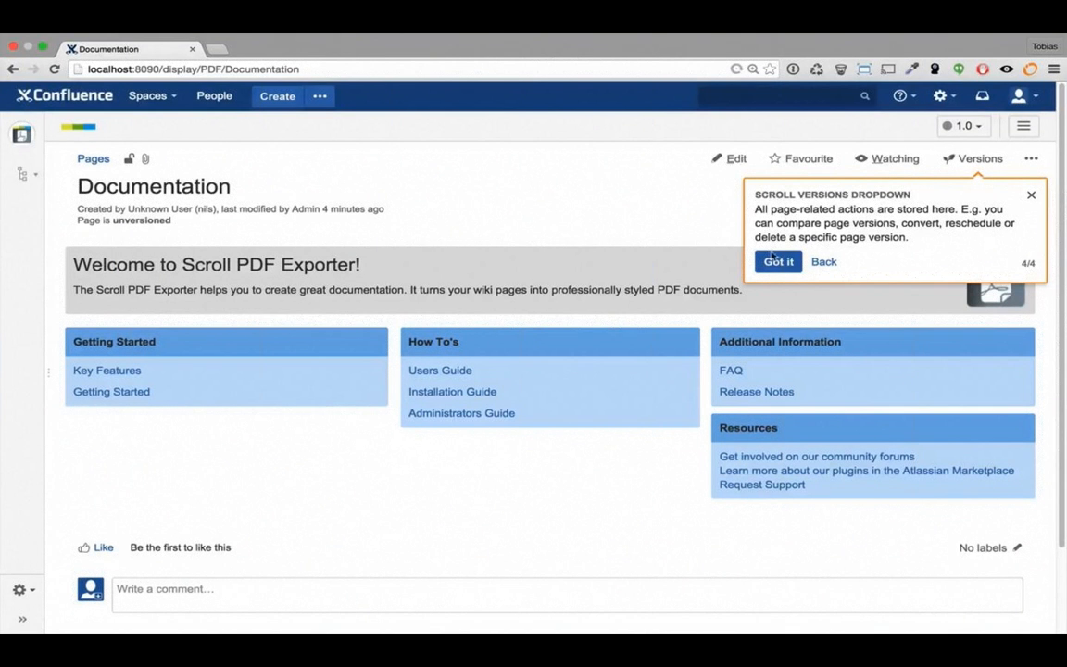
left_click(776, 264)
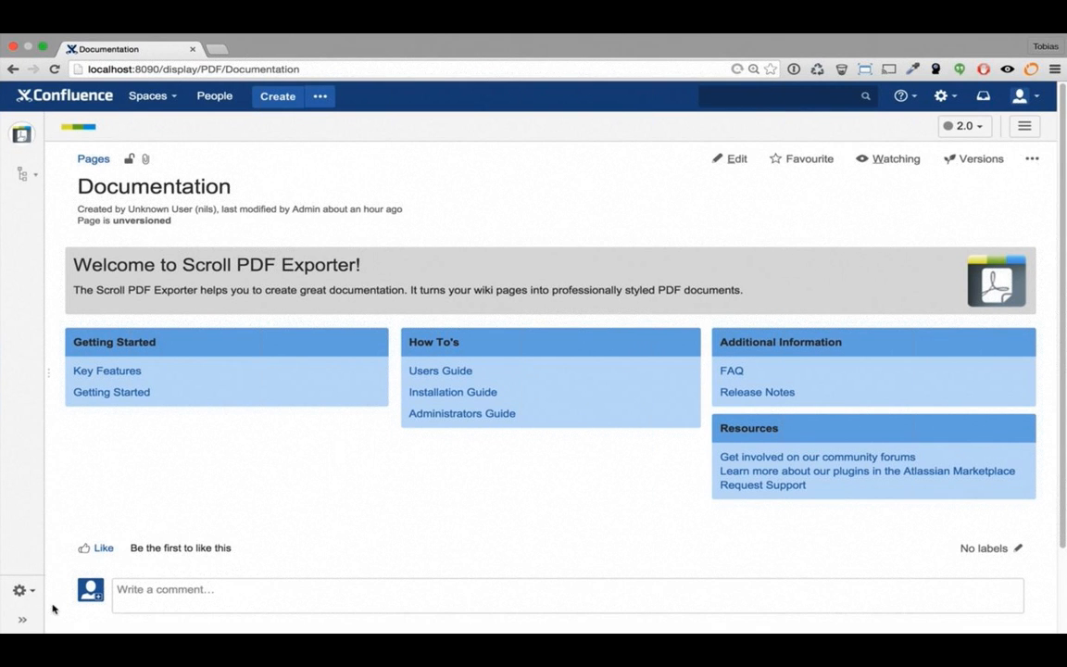
Append 'or you can trigger it for fun :)' to the REST API page's excerpt sentence
left_click(22, 619)
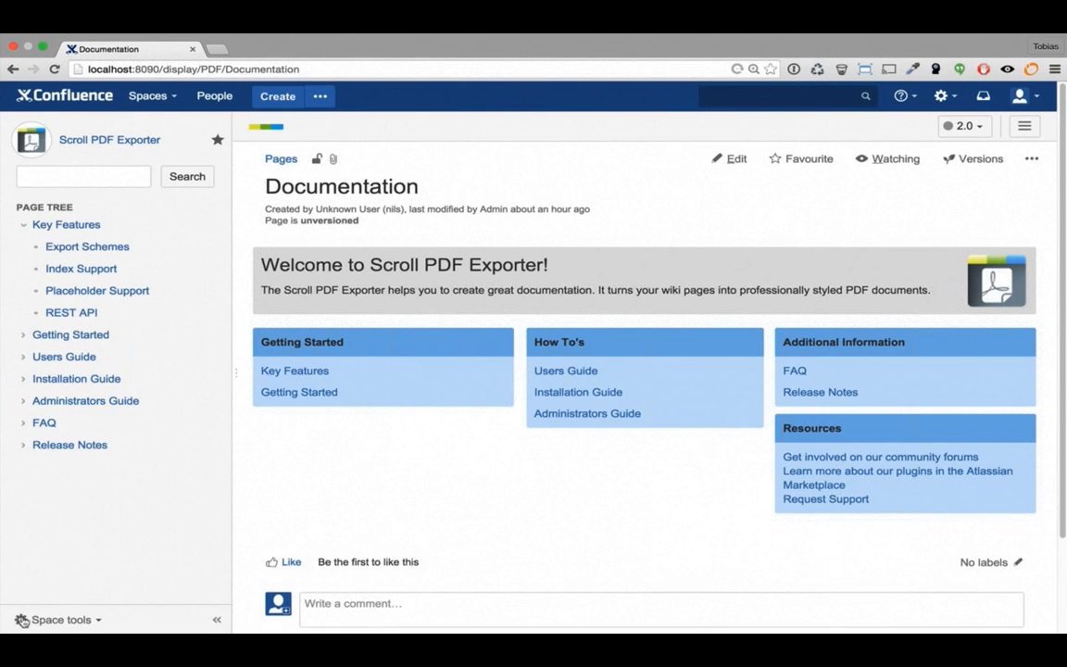
left_click(94, 314)
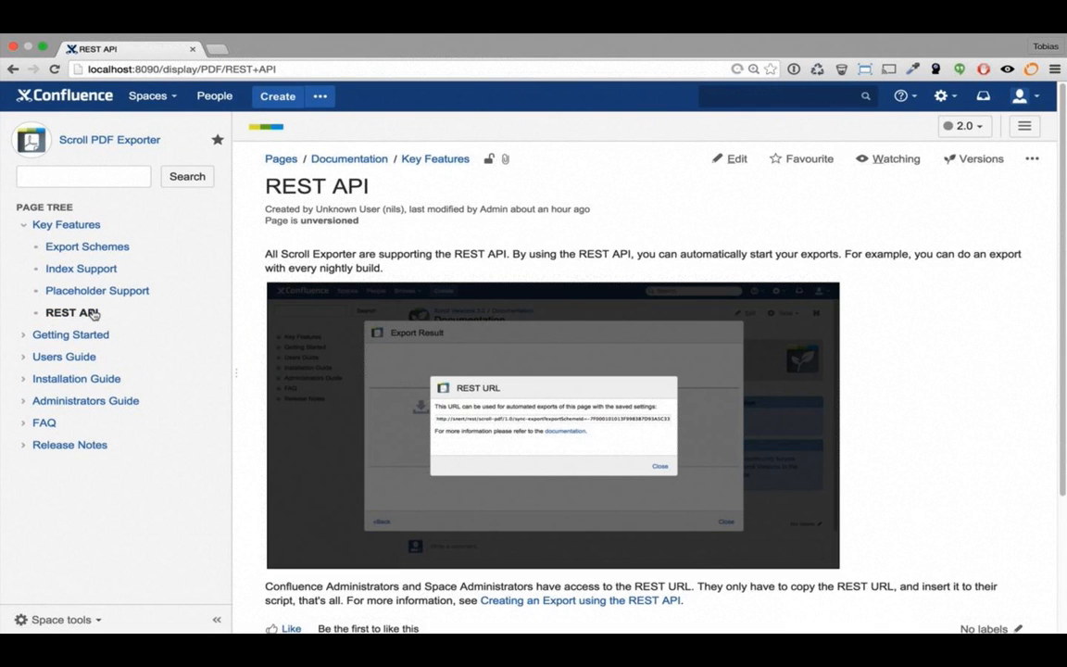
left_click(732, 159)
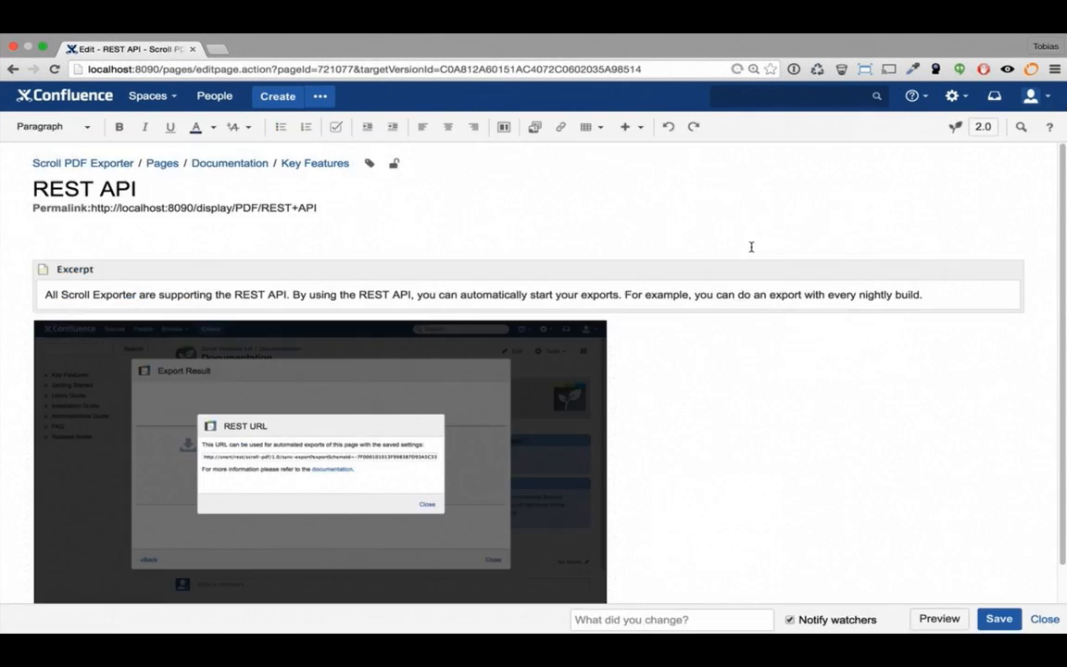
scroll(752, 247, "down", 2)
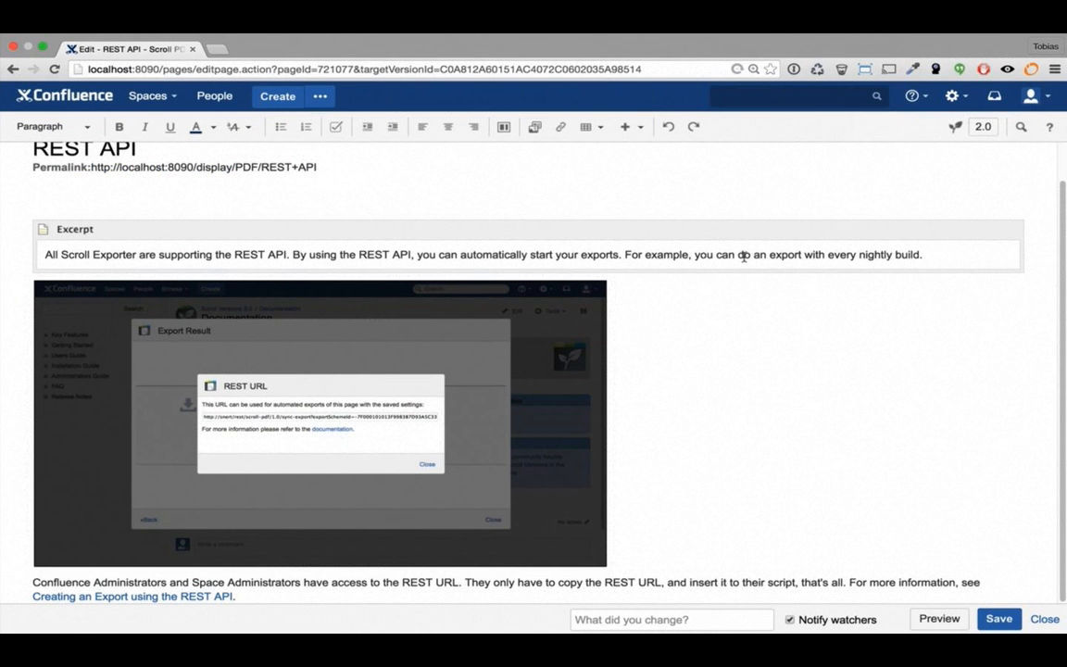
left_click(923, 254)
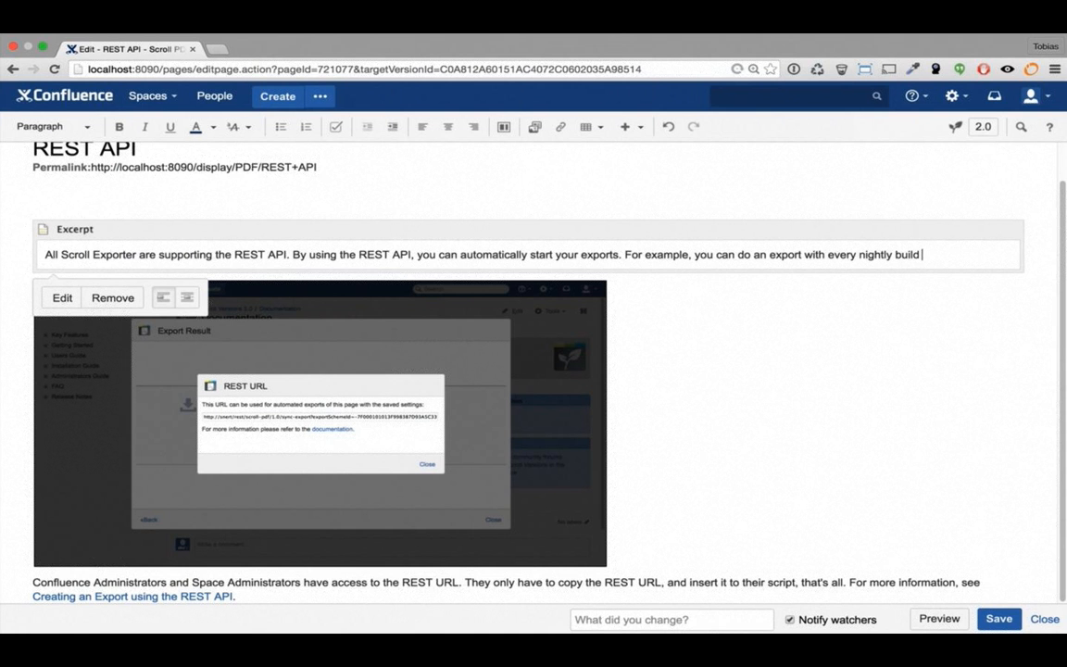
type("or you can trigge")
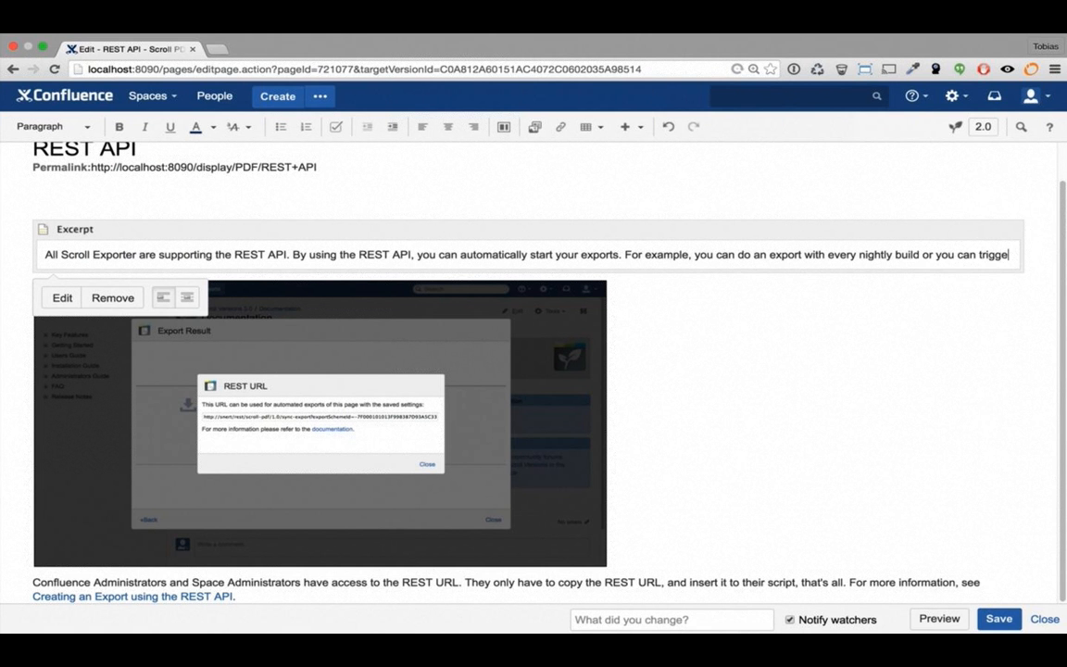
type("r it for")
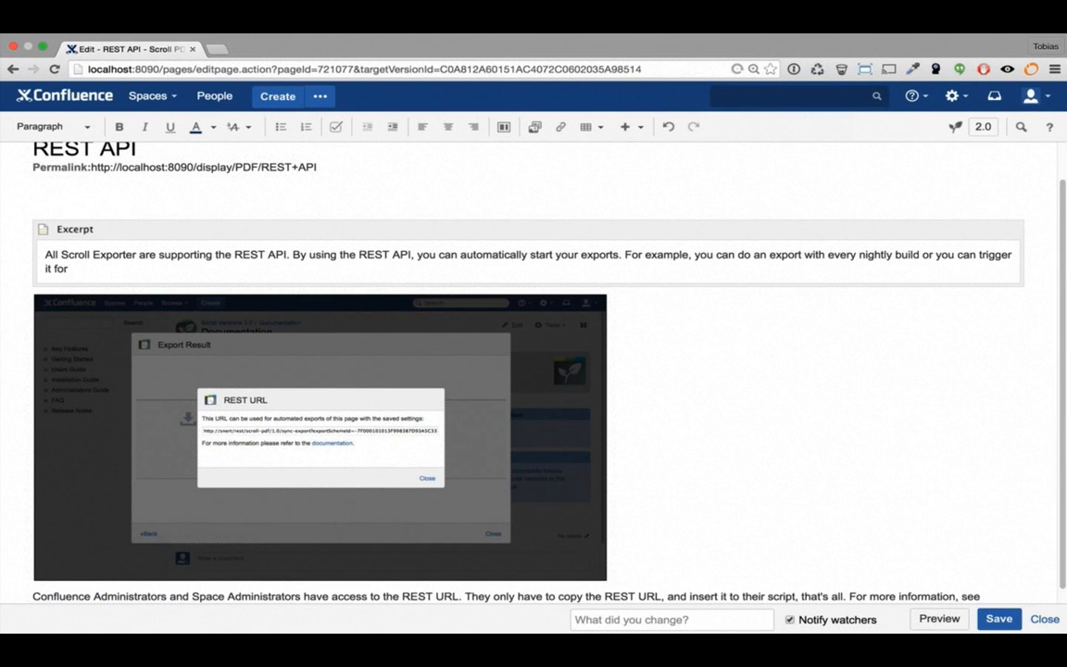
type(" fun")
type(" :")
type(")")
Save the REST API page and start a new page under Key Features
left_click(1004, 619)
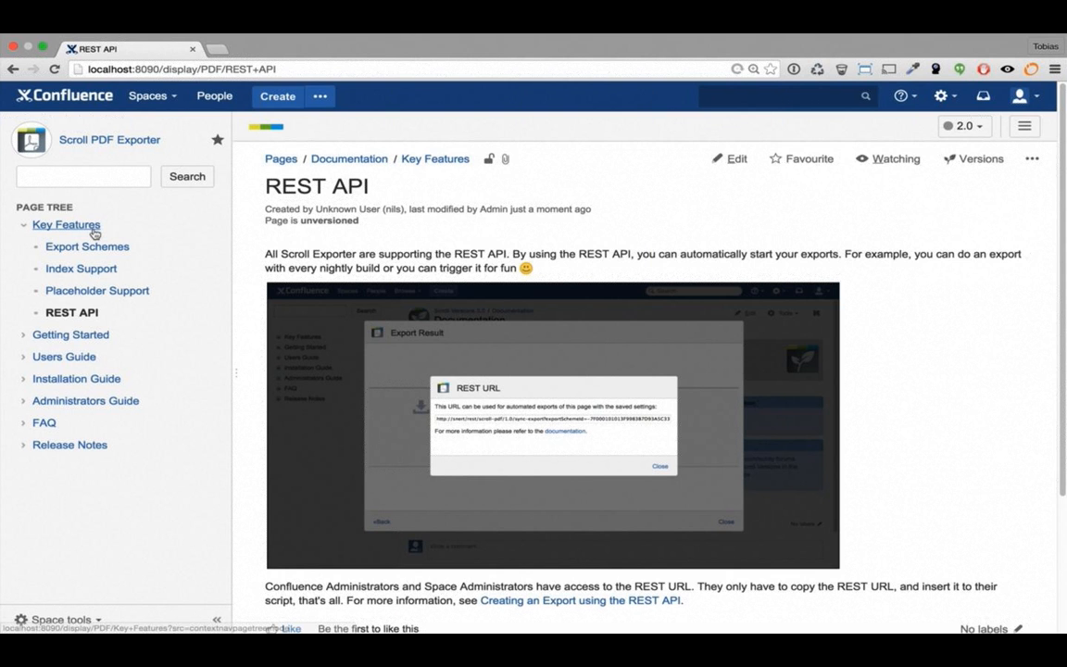
left_click(93, 232)
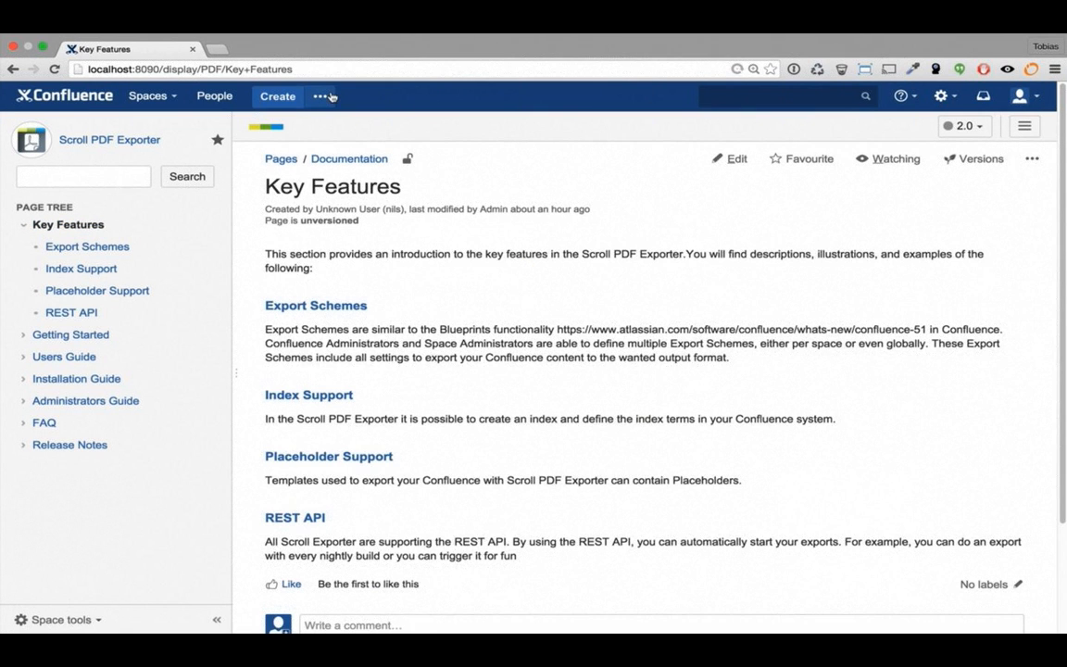
left_click(323, 97)
Create a blank page titled 'Super Duper Feature', insert the {lorem macro, and save
left_click(789, 505)
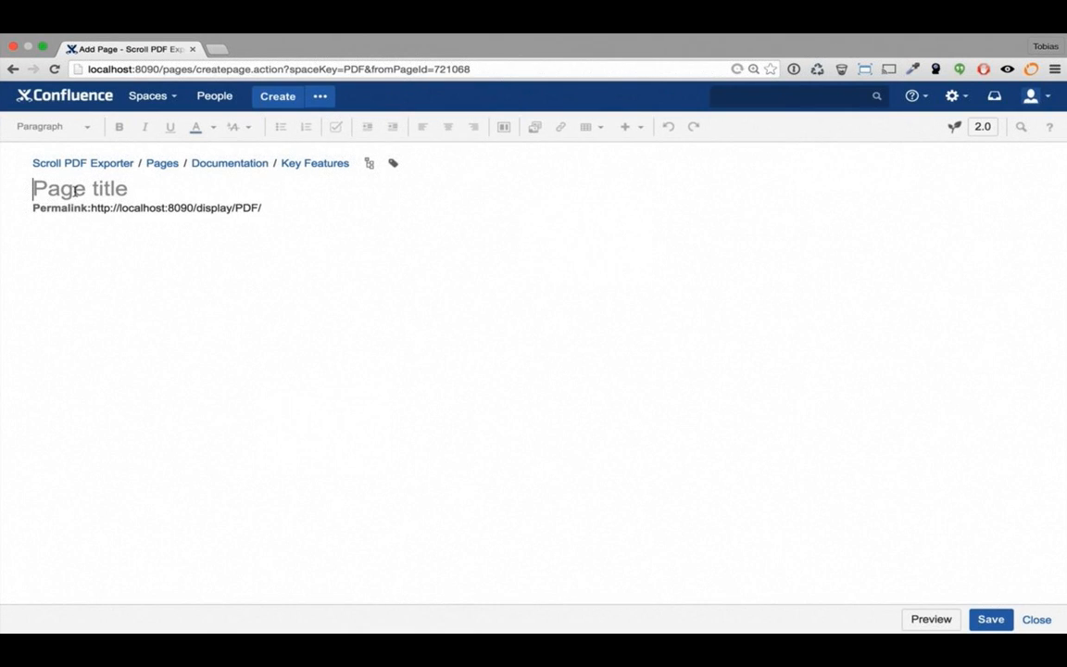
type("Super Duper ")
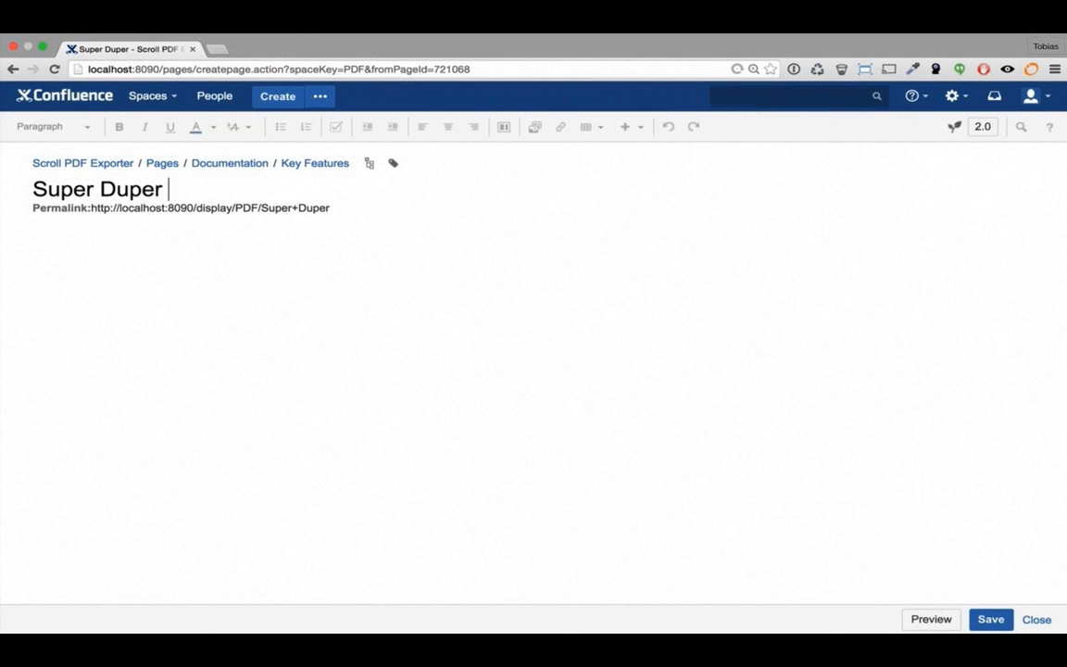
type("Feature")
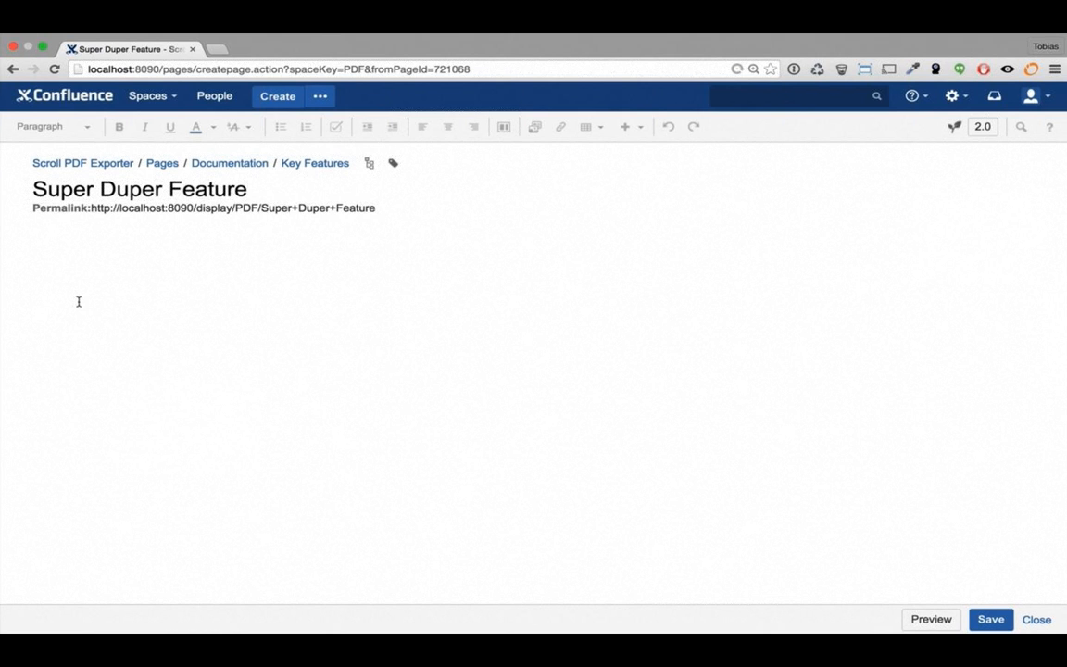
left_click(79, 302)
type("{lorem")
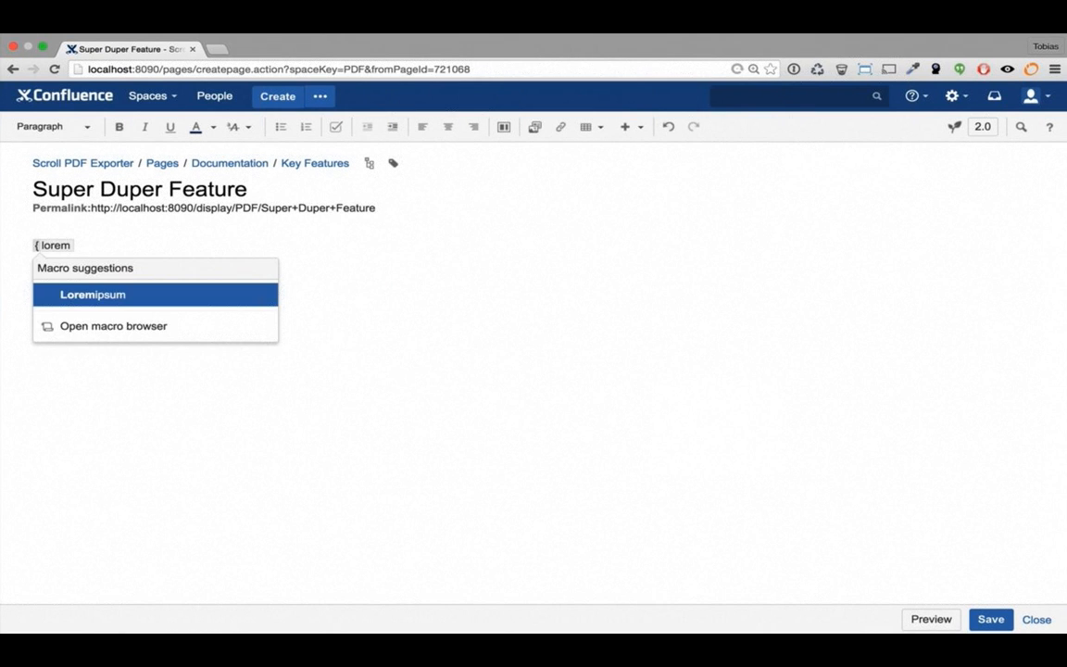
key("Return")
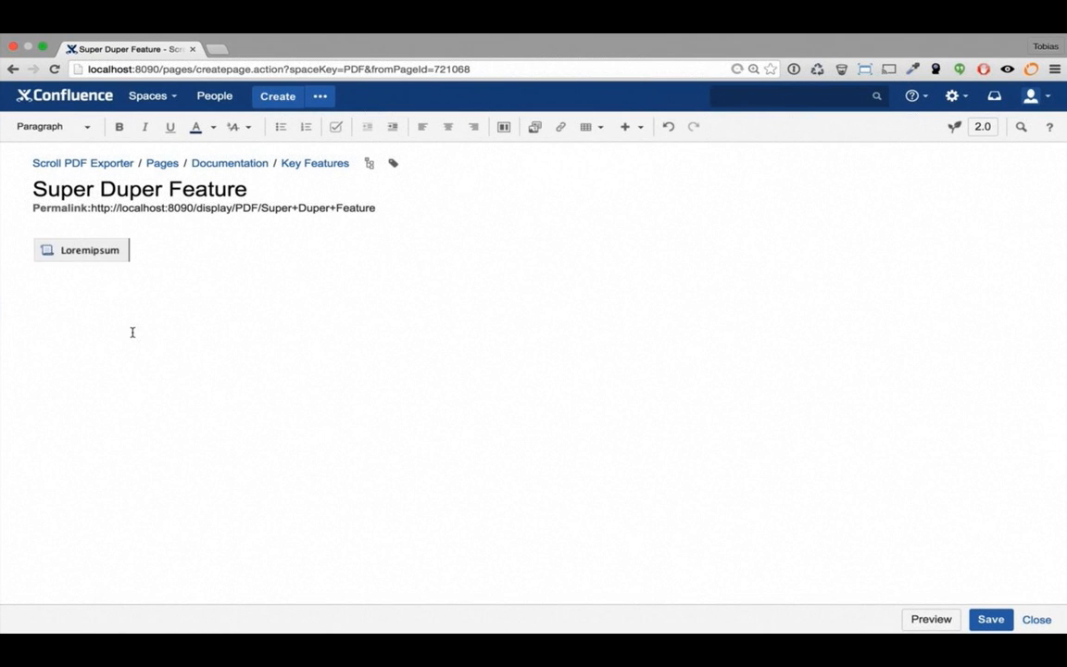
left_click(988, 619)
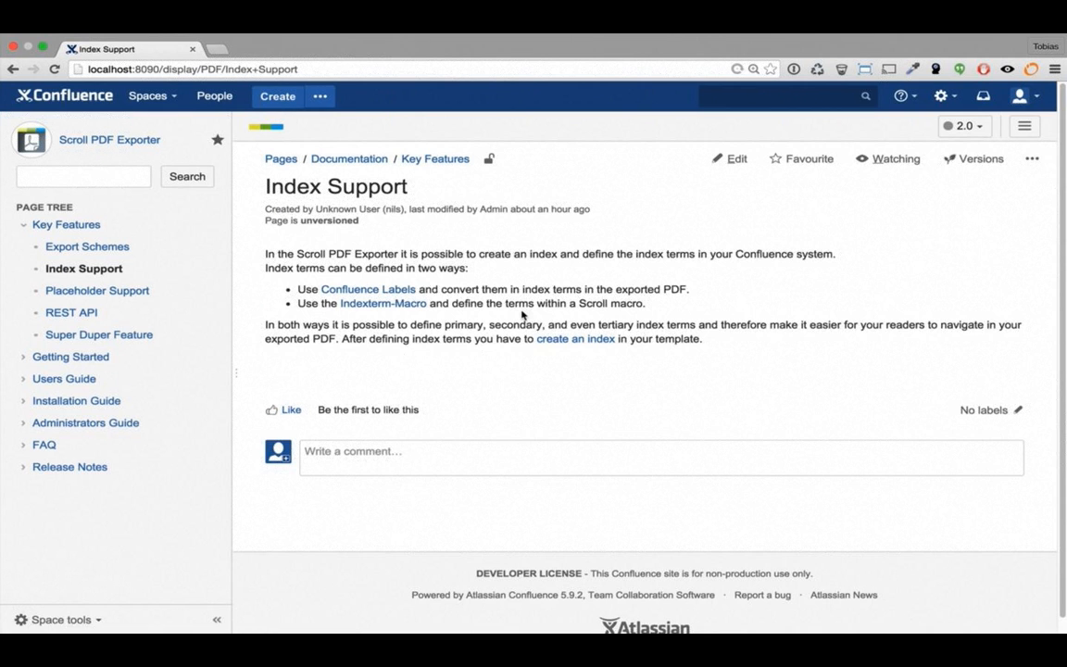
Delete the Index Support page and confirm its removal
left_click(1032, 158)
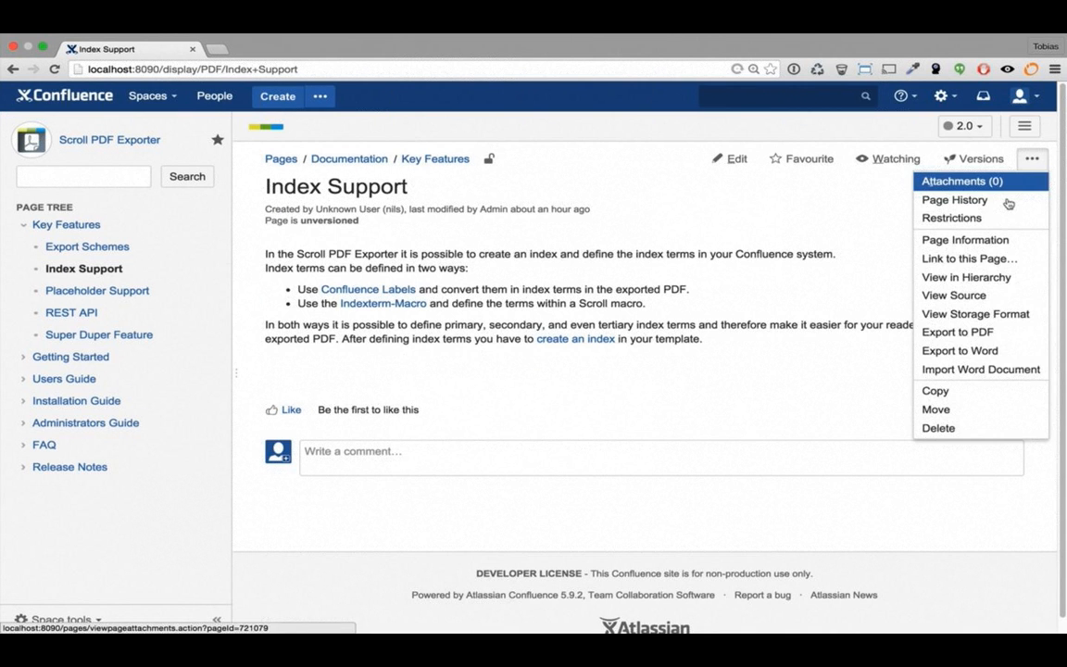
left_click(946, 431)
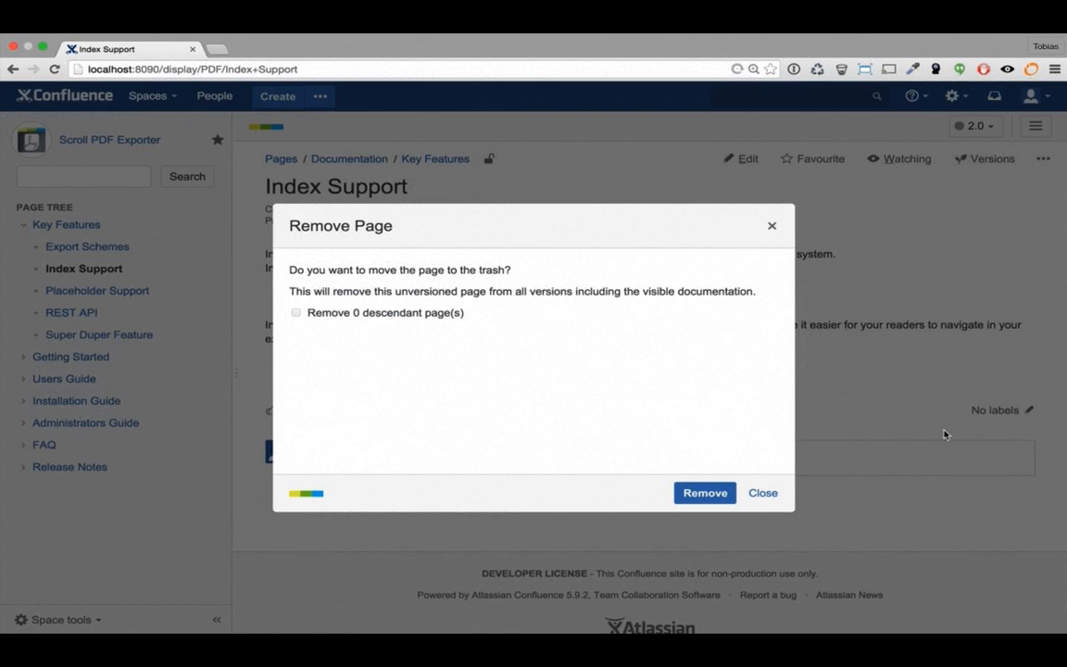
left_click(685, 497)
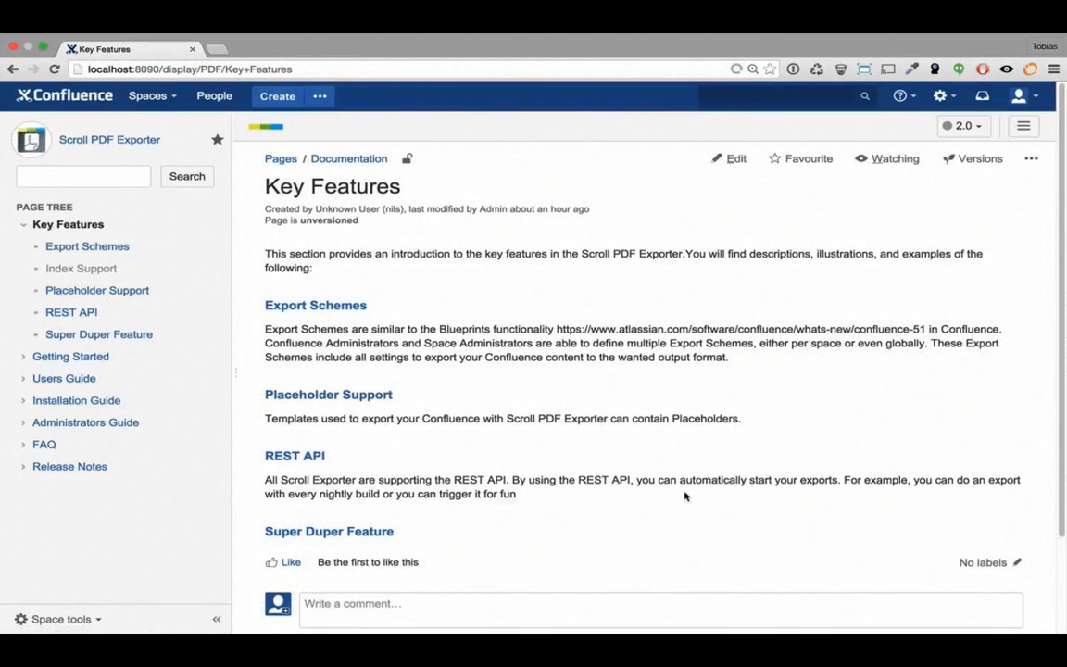
View the REST API page in version 1.0, then switch the documentation back to version 2.0
left_click(963, 126)
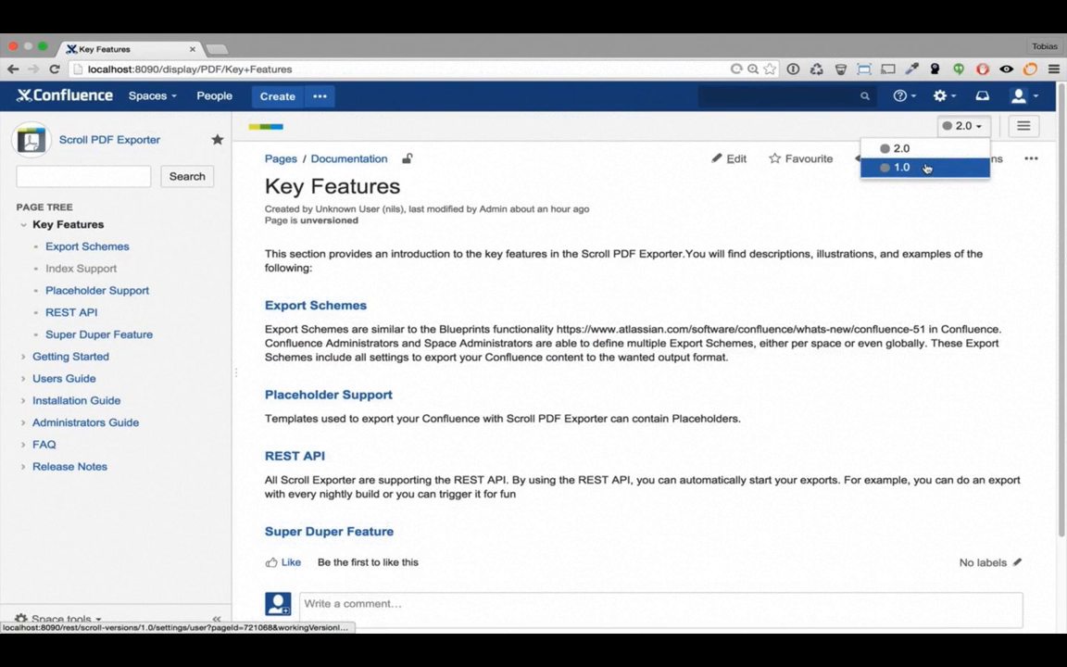
left_click(927, 168)
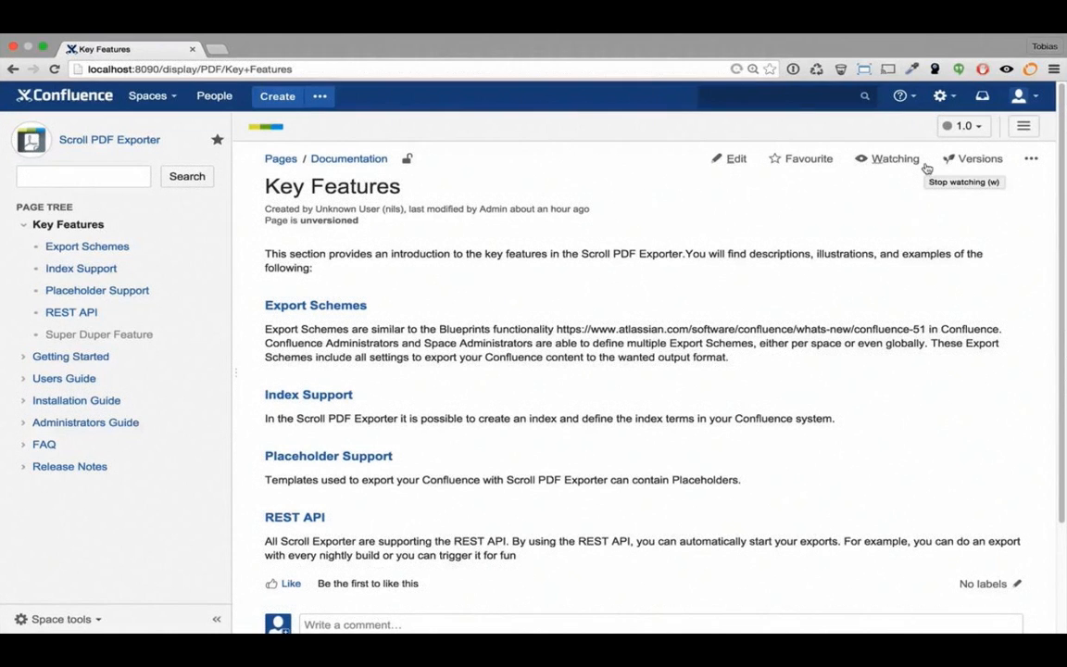
left_click(65, 315)
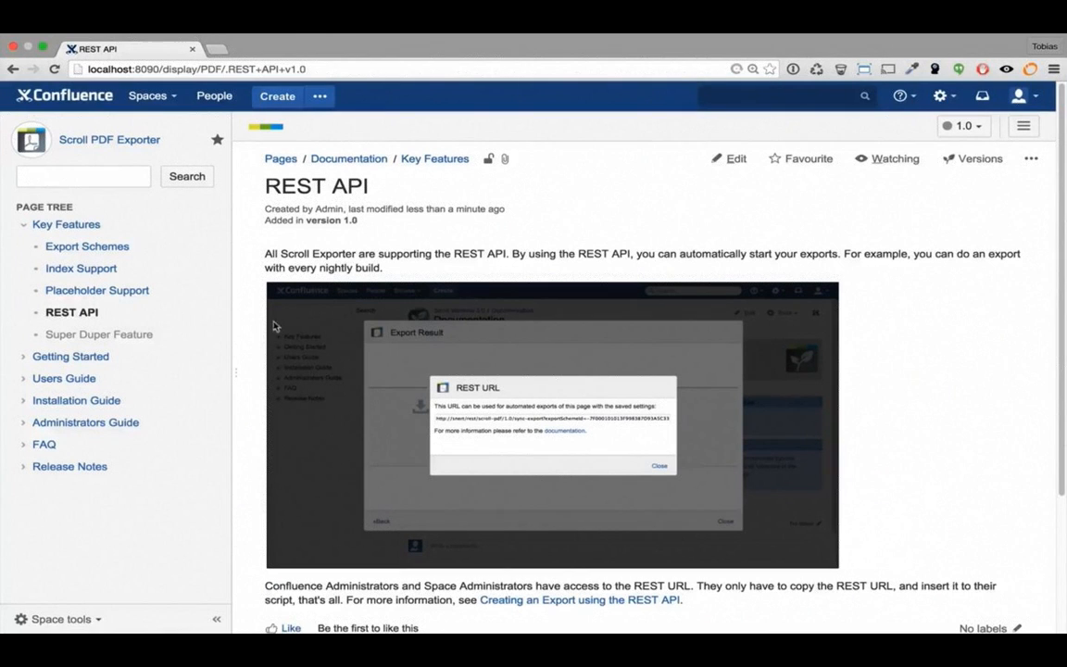
left_click(964, 126)
left_click(934, 151)
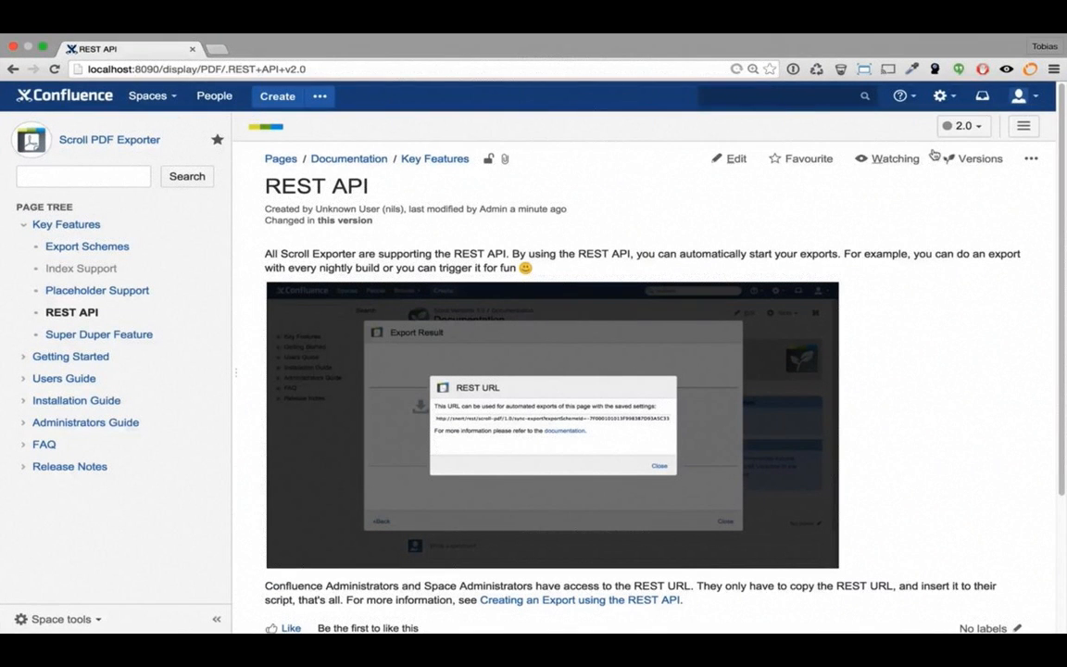
left_click(964, 125)
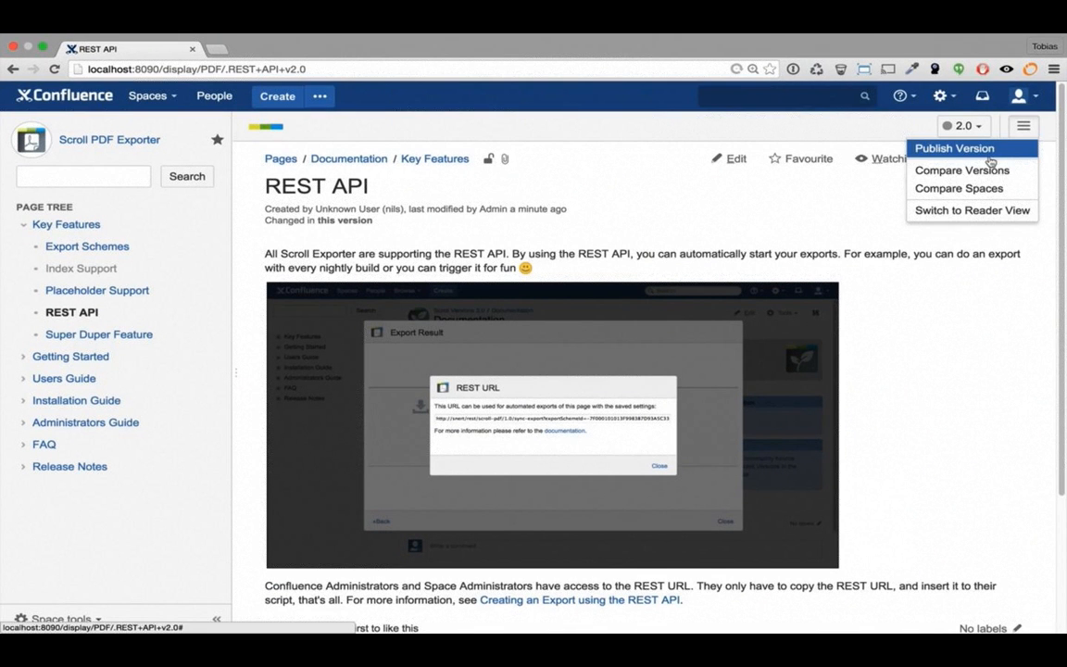
left_click(989, 173)
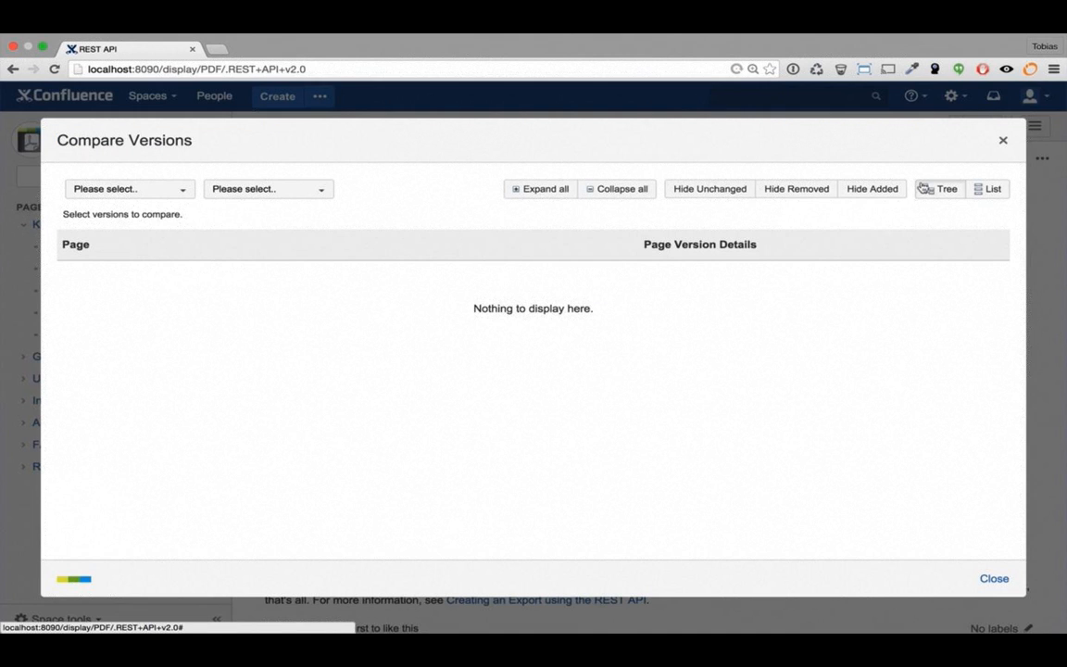
left_click(170, 194)
left_click(148, 218)
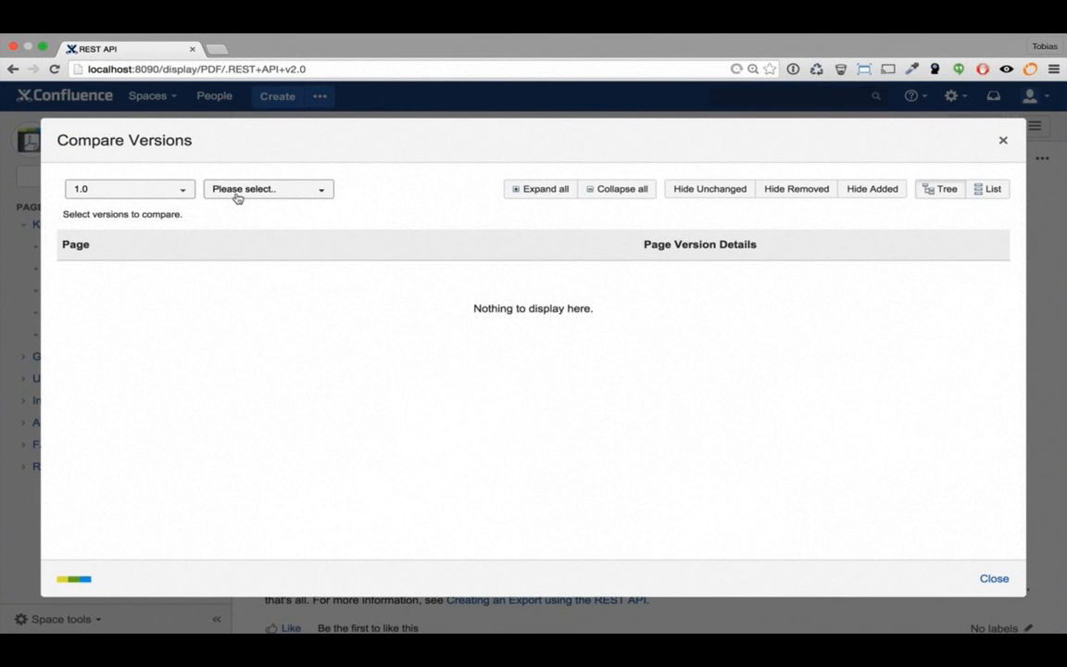
left_click(237, 197)
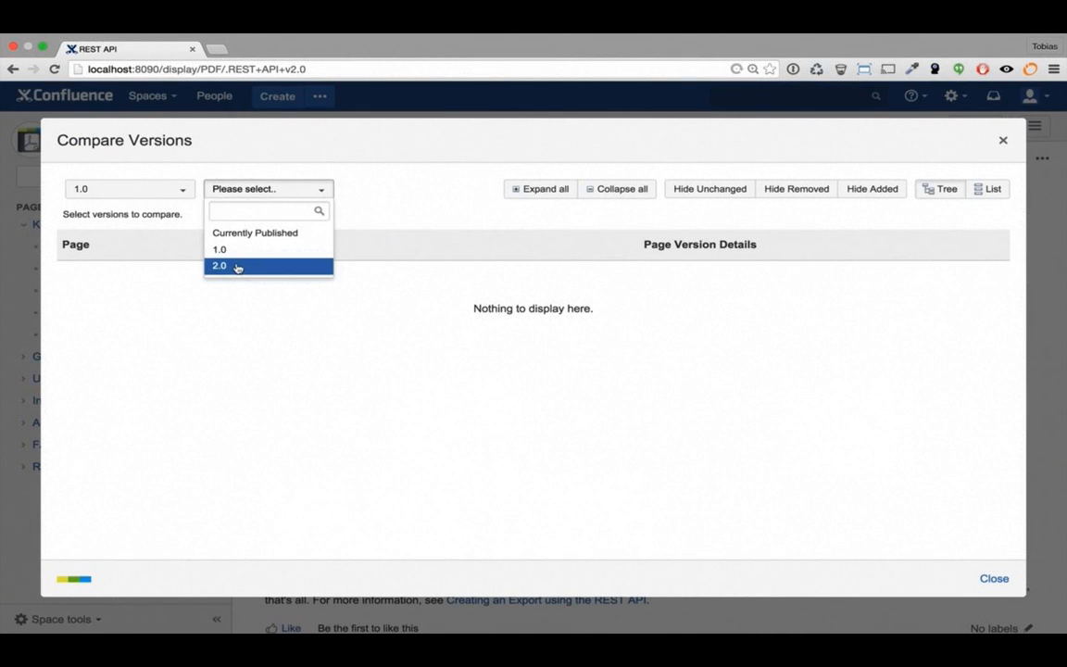
left_click(238, 267)
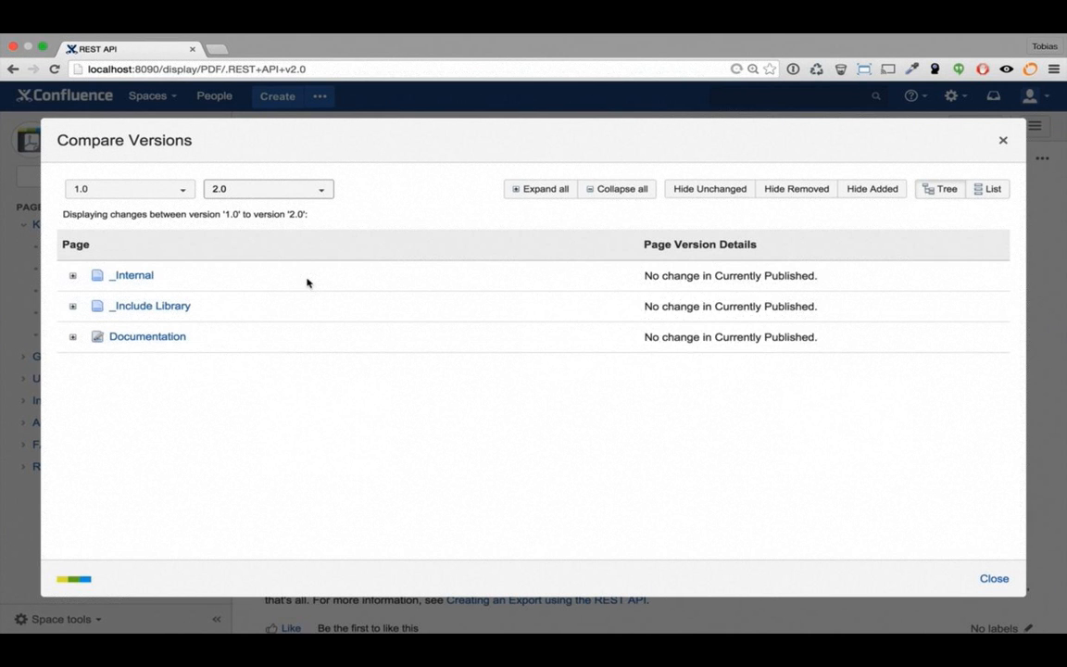
left_click(991, 190)
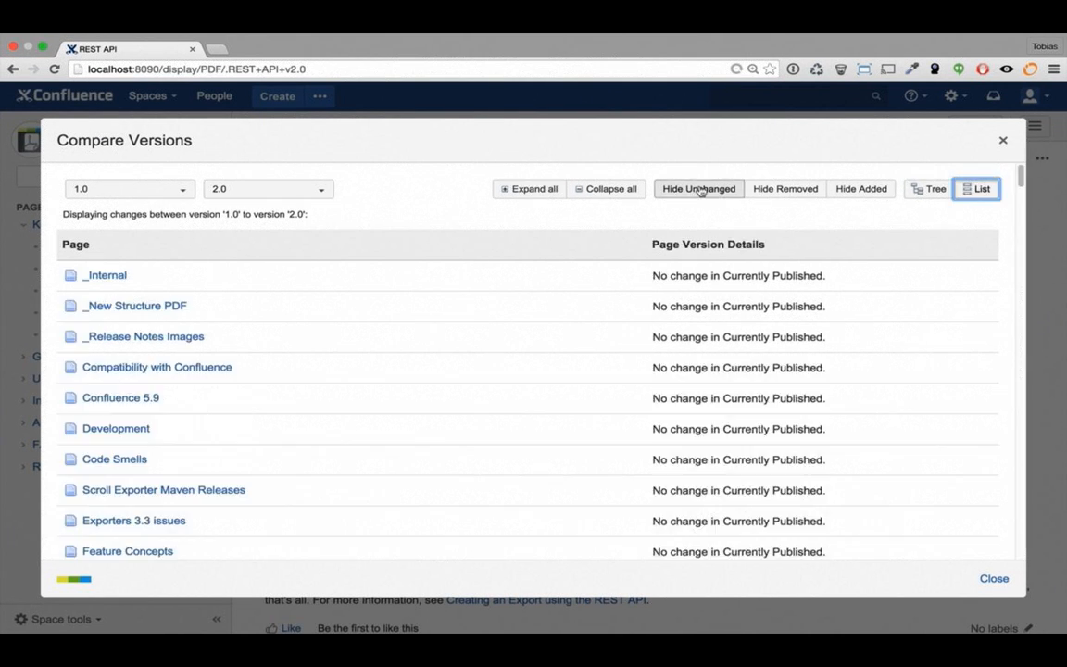
left_click(701, 190)
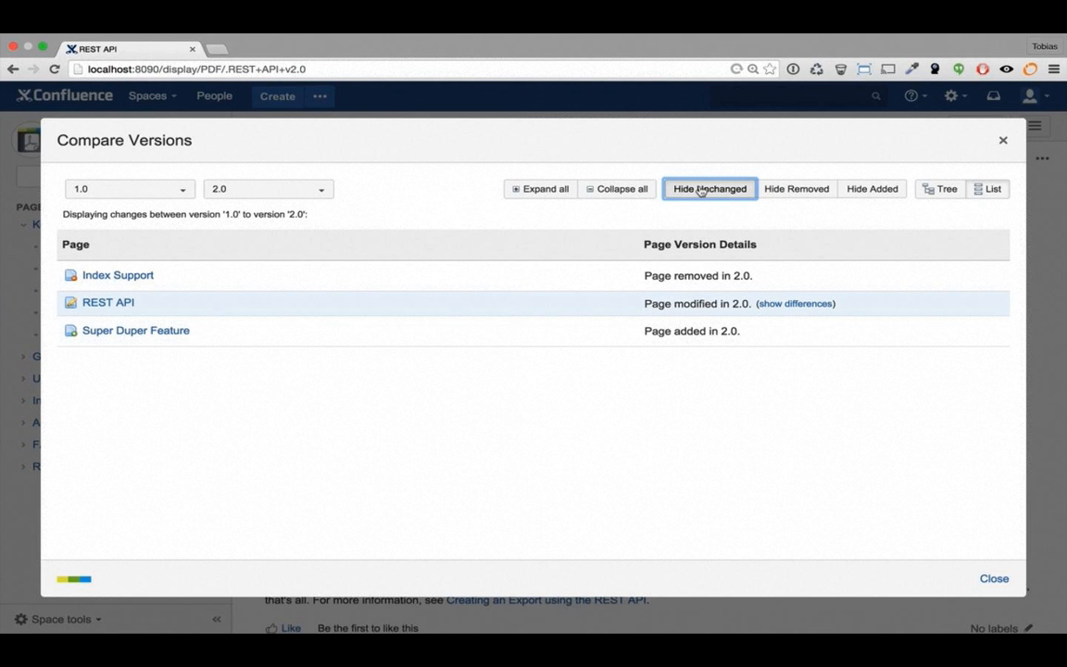
left_click(993, 579)
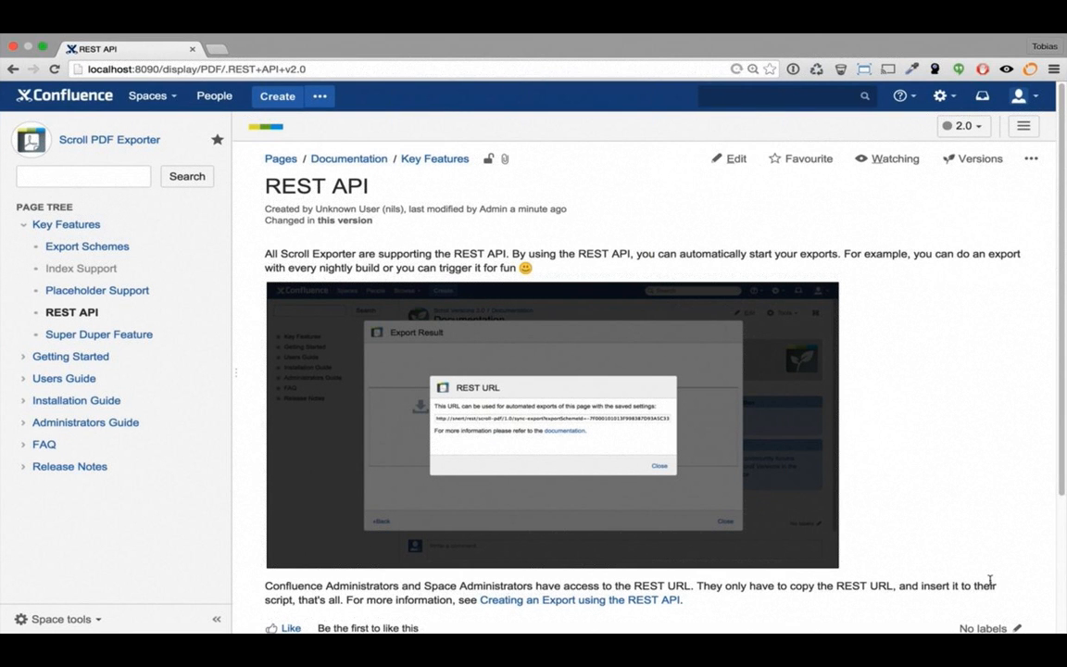
Go to the space's Scroll Add-ons settings, open the Versions list, and show version 2.0's actions
left_click(69, 619)
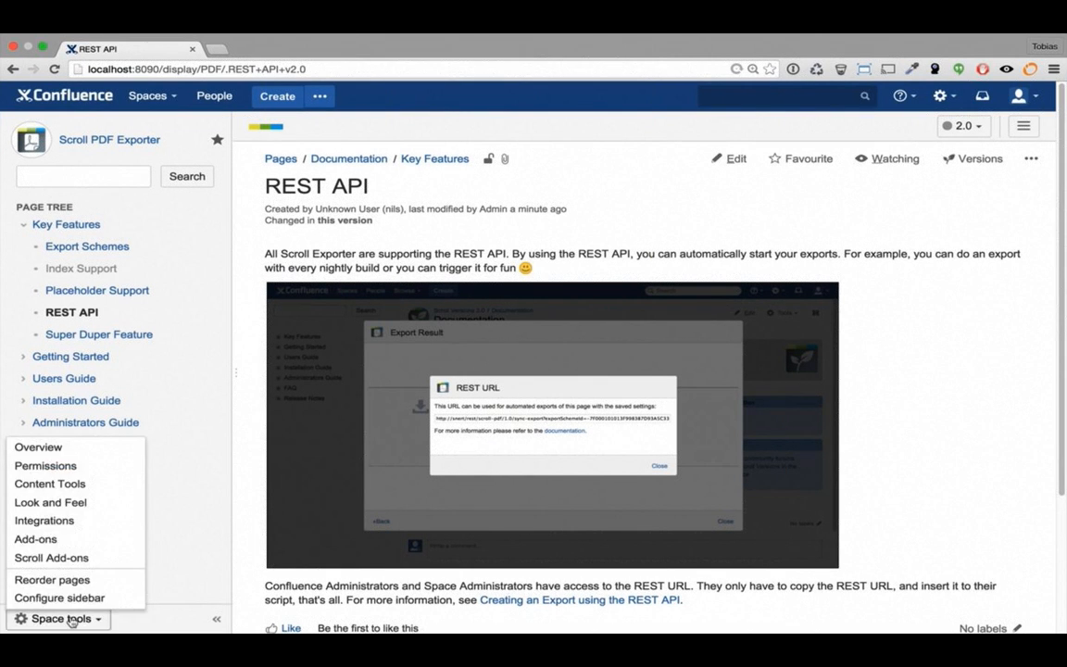
left_click(73, 563)
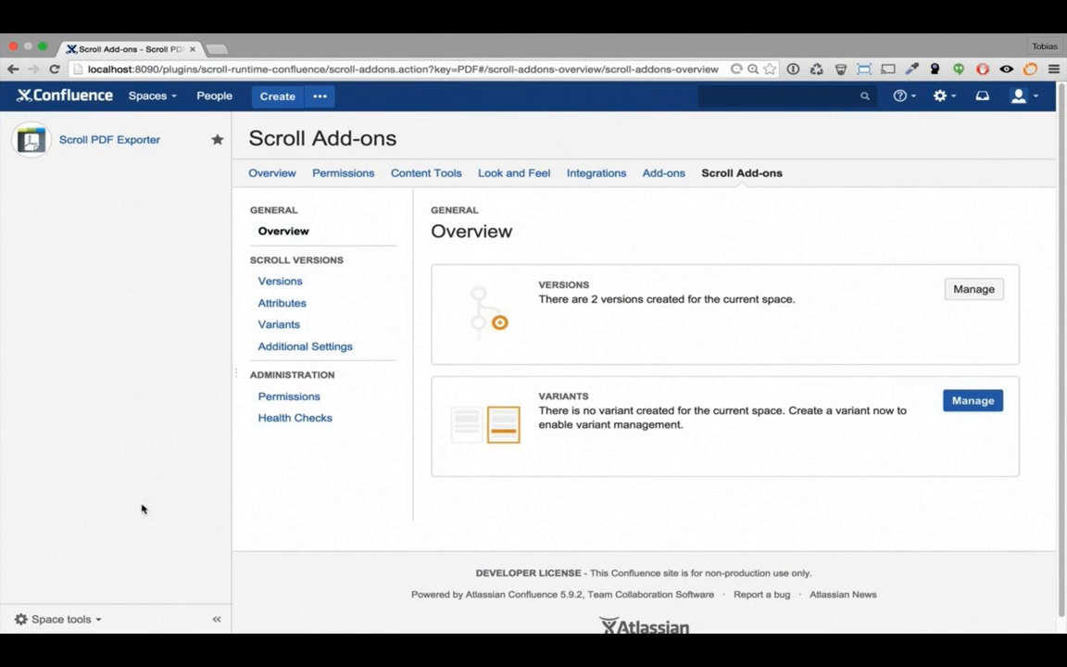
left_click(288, 398)
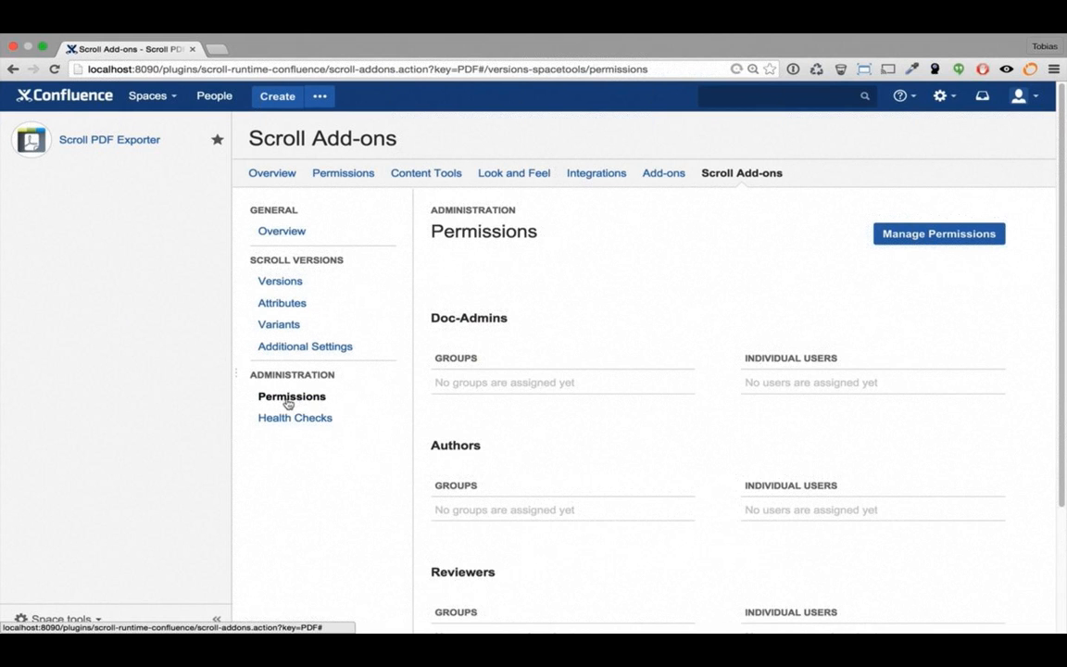
left_click(213, 618)
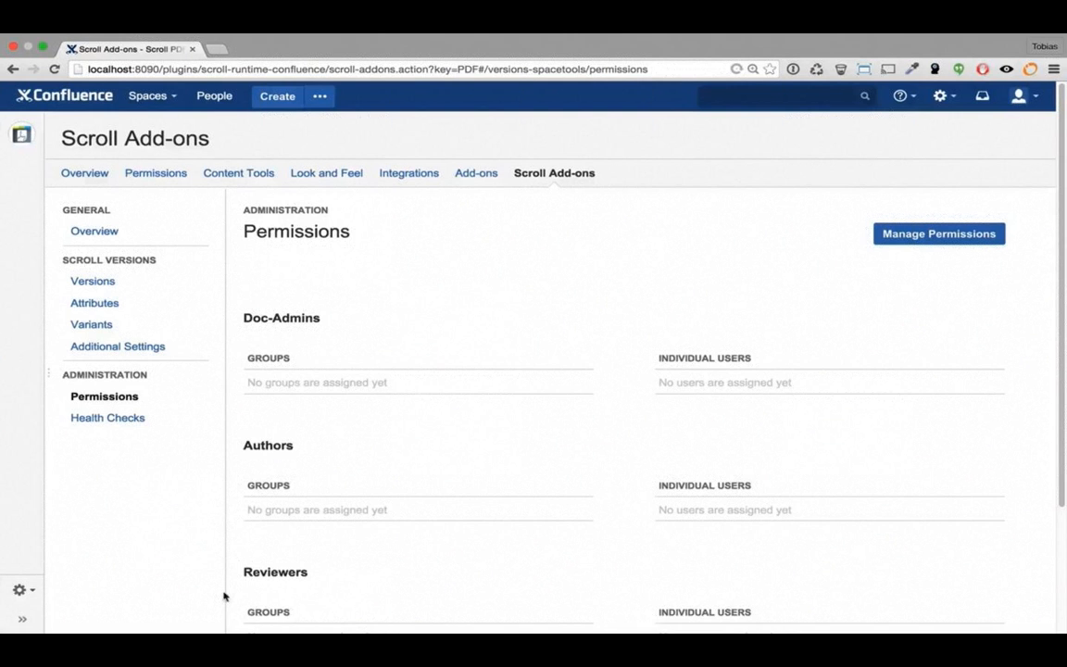
left_click(93, 280)
left_click(951, 446)
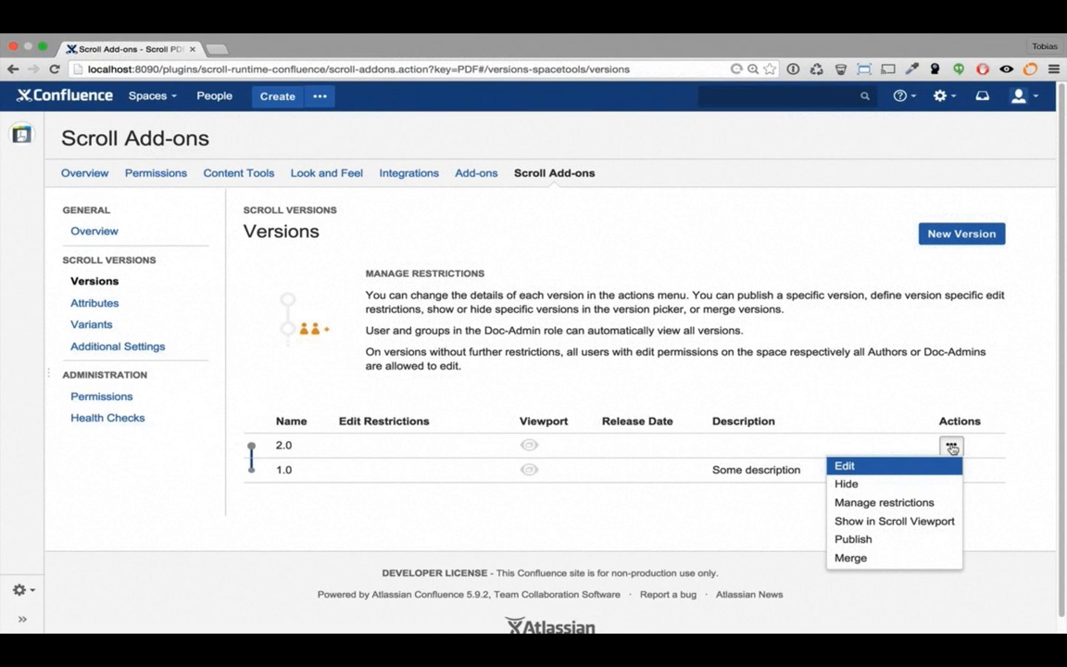
Limit editing of version 2.0 to the Admin user and save the restriction
left_click(895, 503)
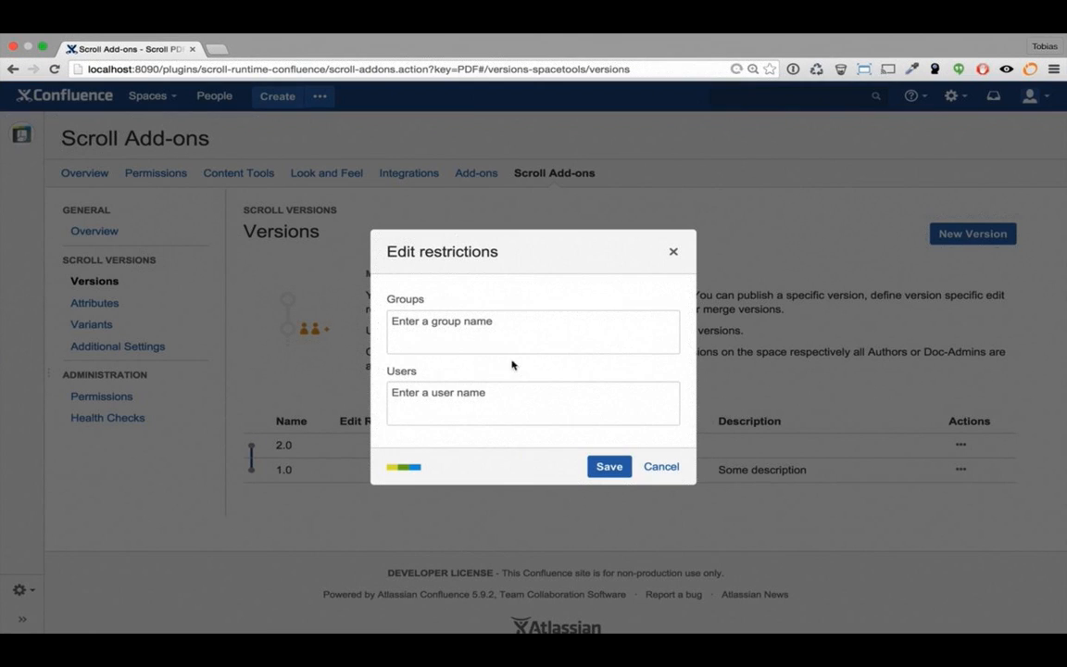
left_click(513, 394)
type("adm")
key("Return")
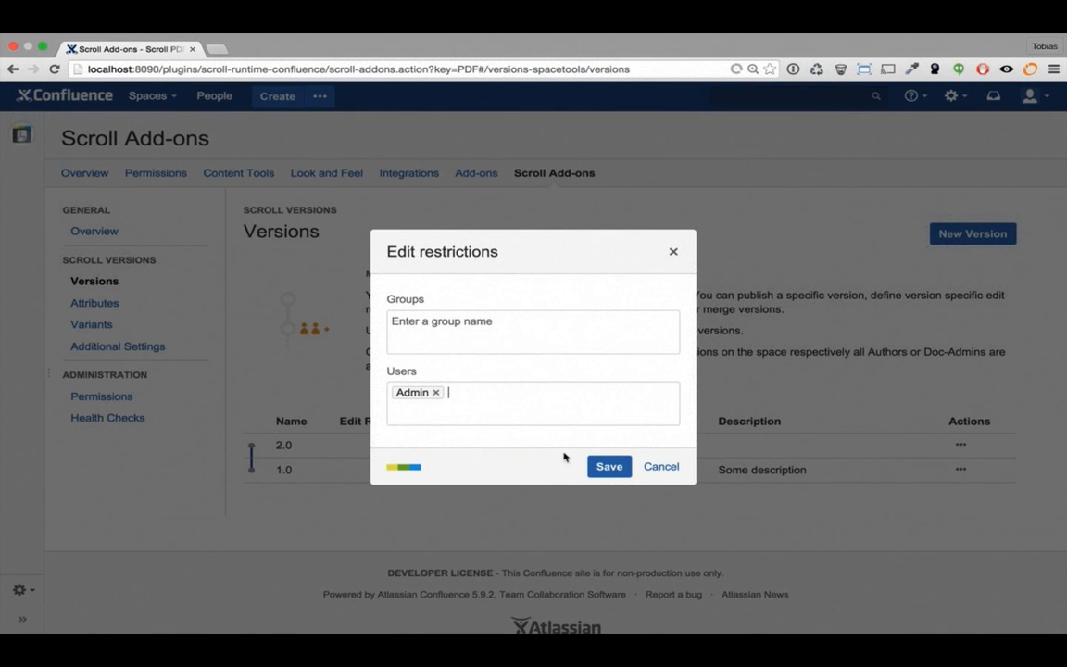
left_click(603, 469)
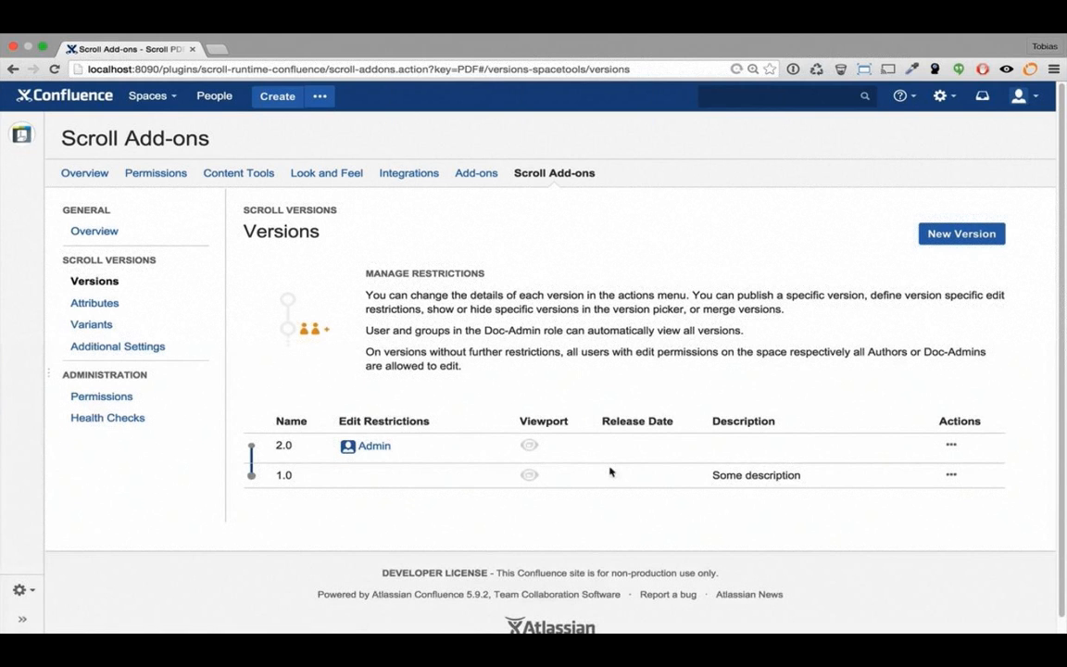
Go to the Variants settings and then to the empty Attributes page of Scroll Versions
left_click(93, 324)
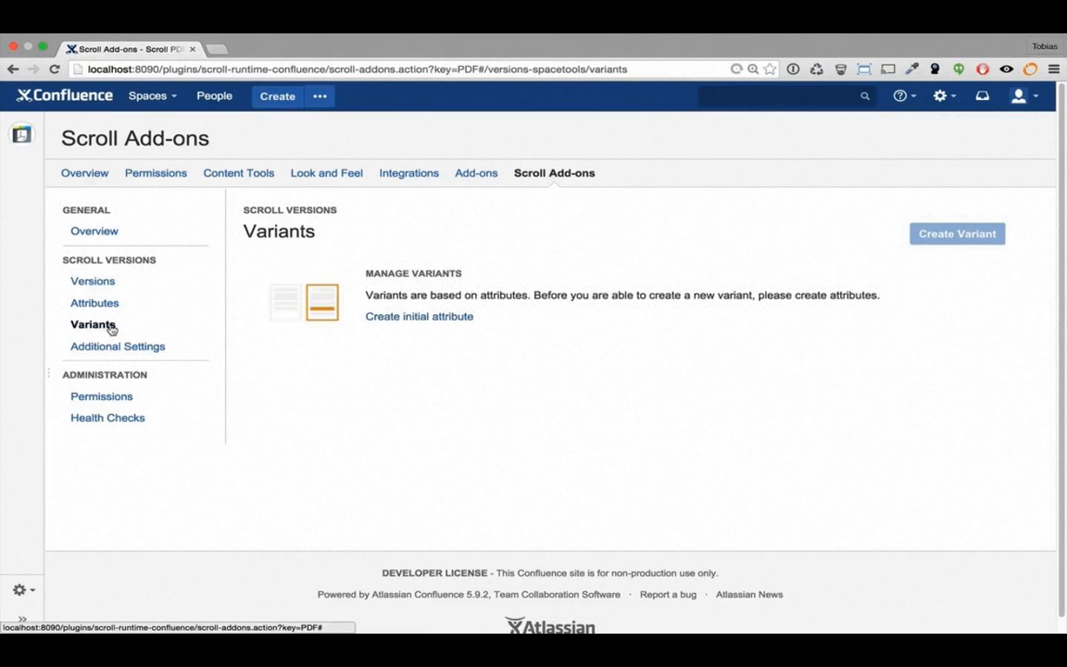
left_click(378, 317)
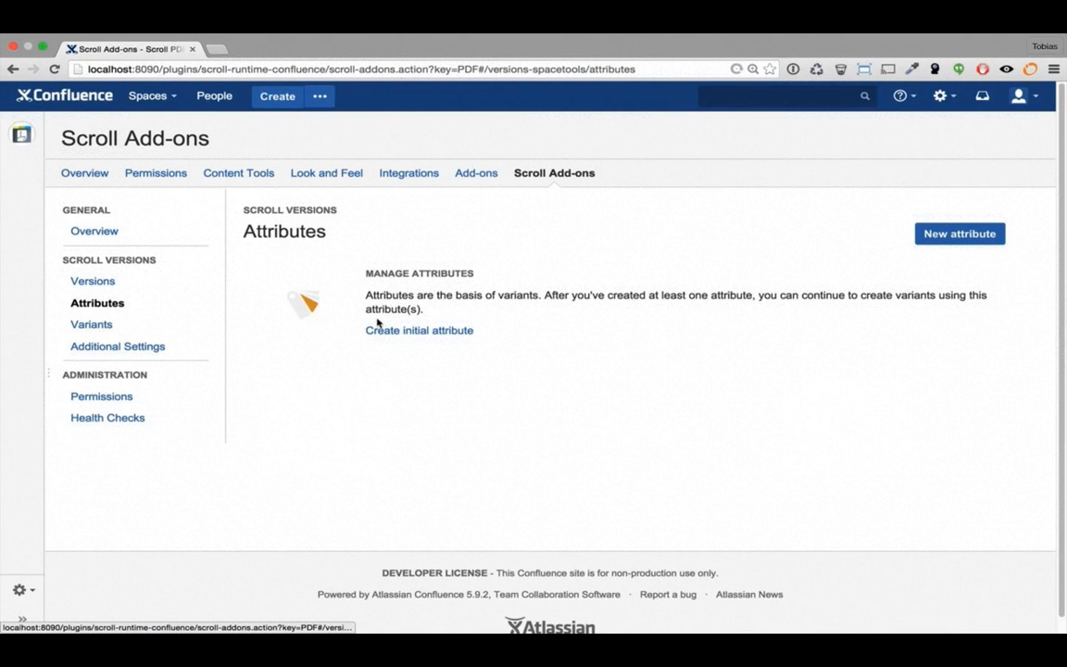
Create the attribute TargetAudience with values admins, users and developers
left_click(938, 231)
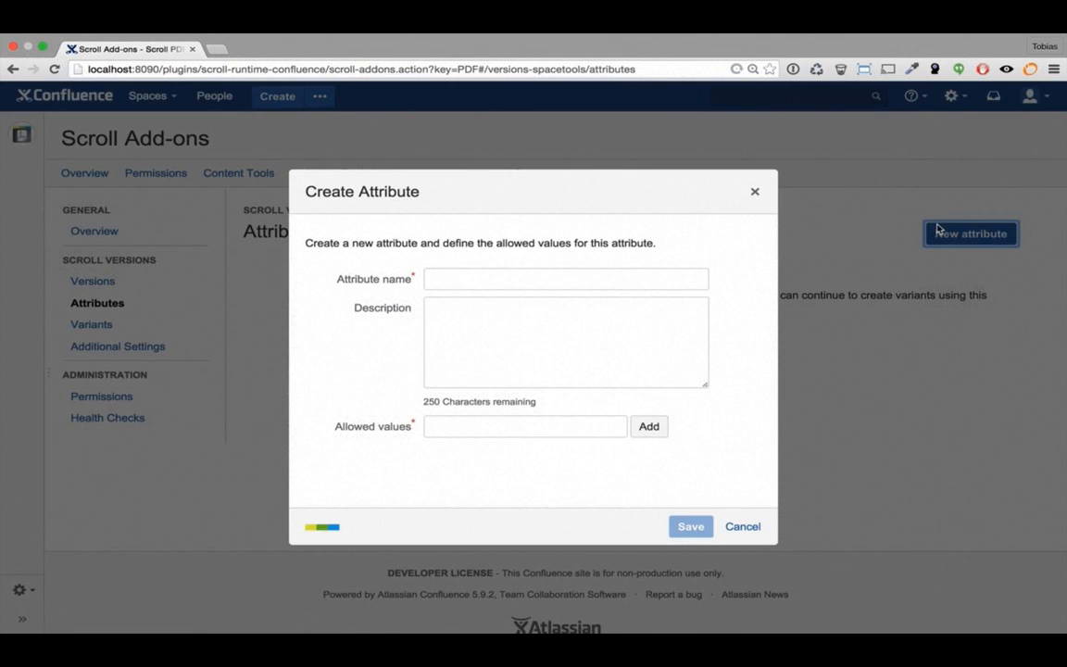
left_click(676, 278)
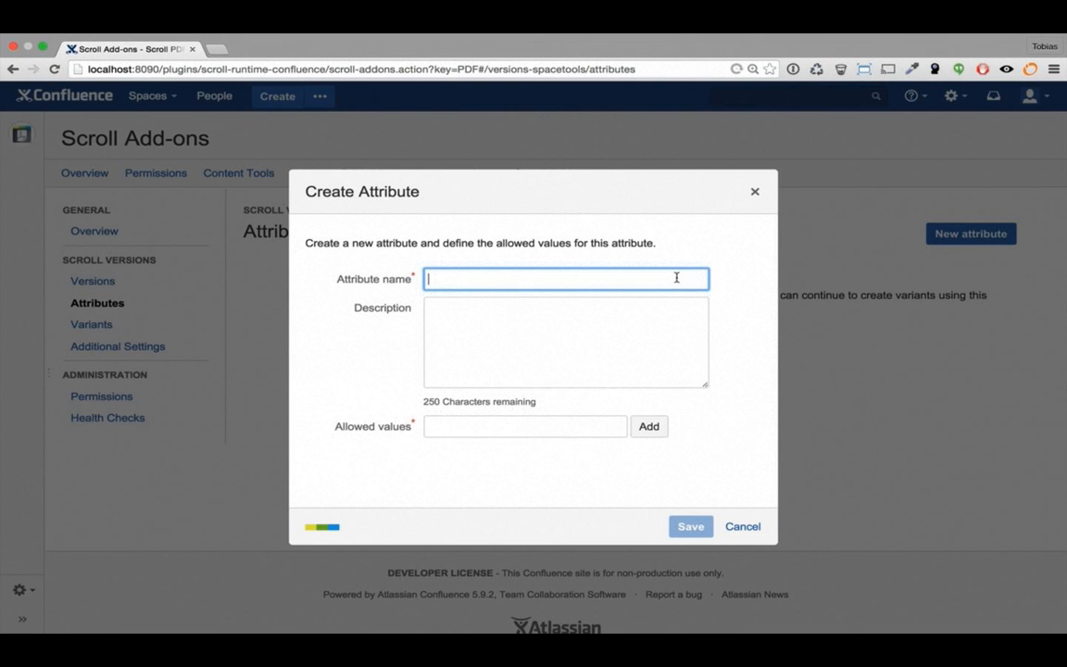
type("TargetAudien")
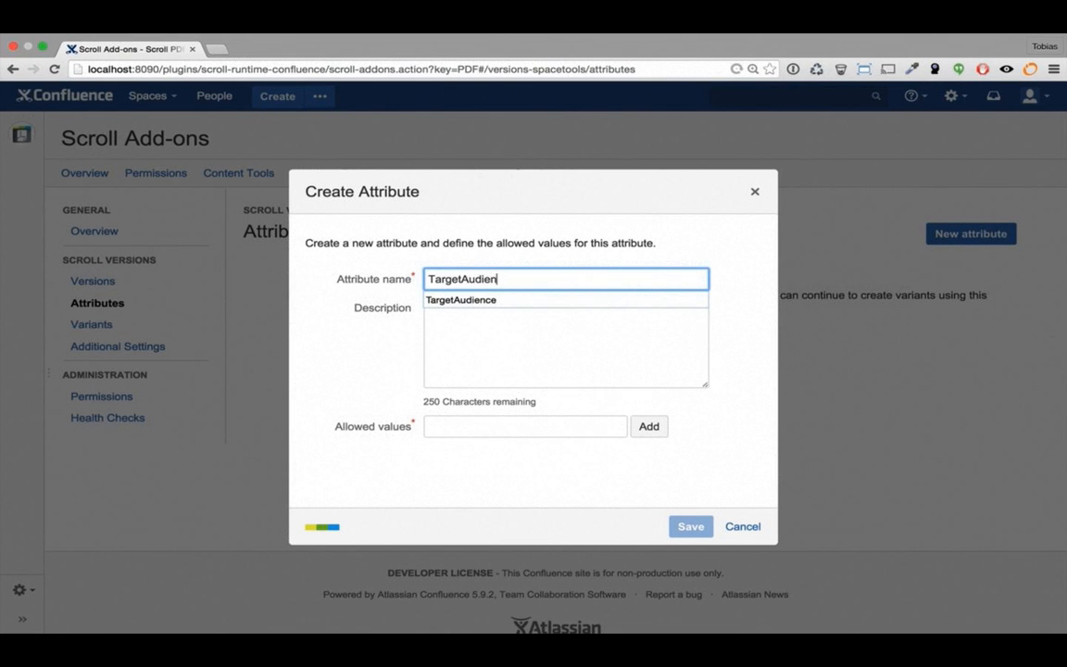
type("ce")
key("Tab")
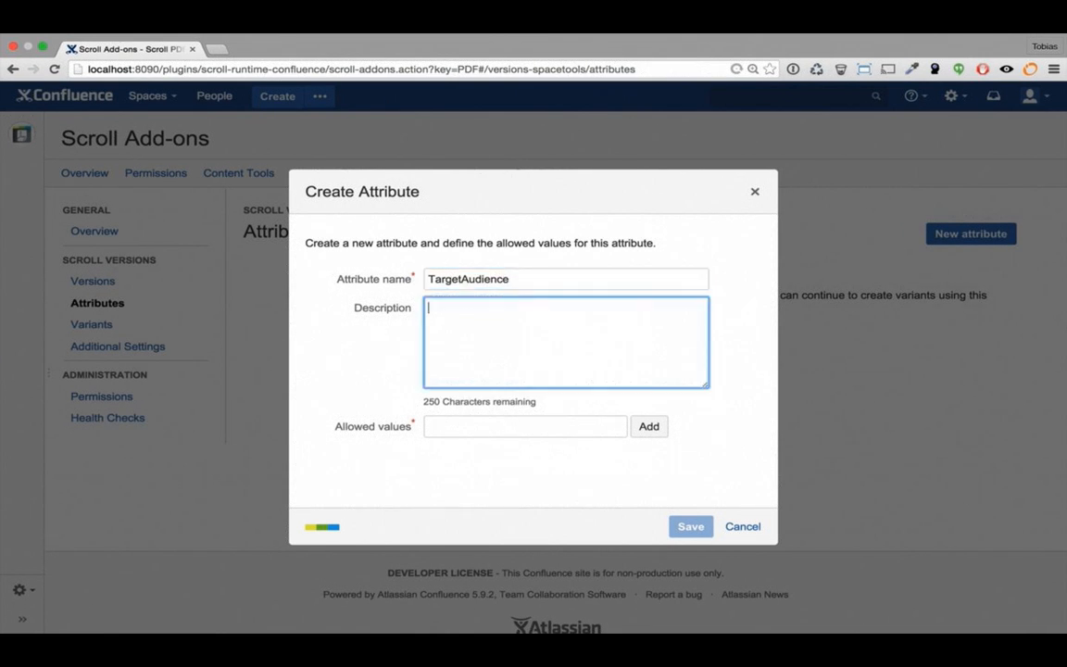
key("Tab")
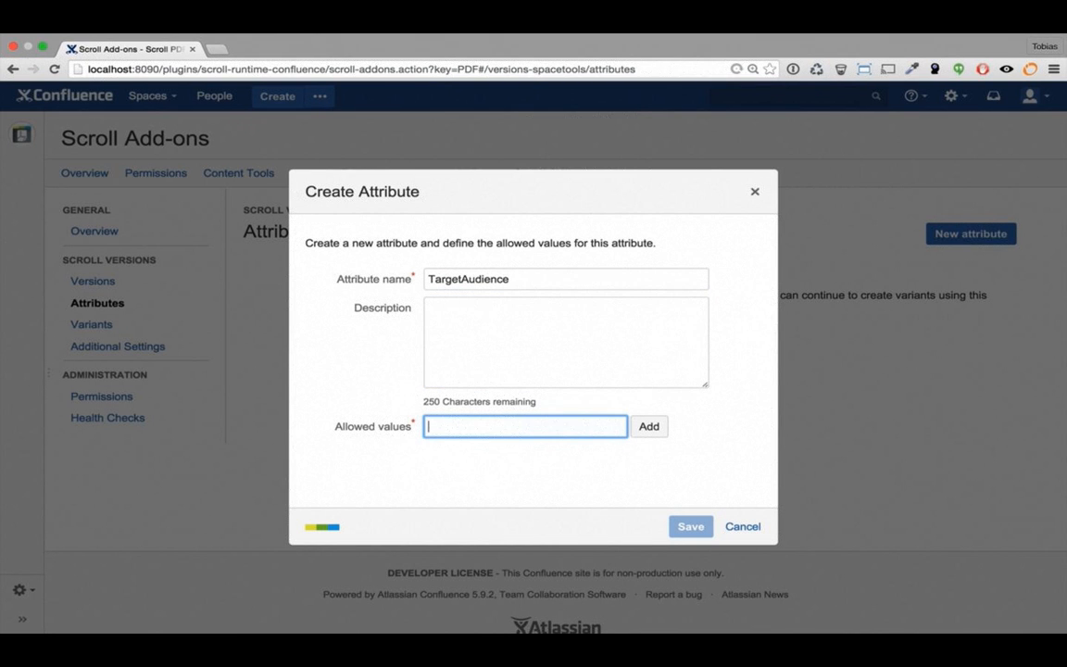
type("admins users developers")
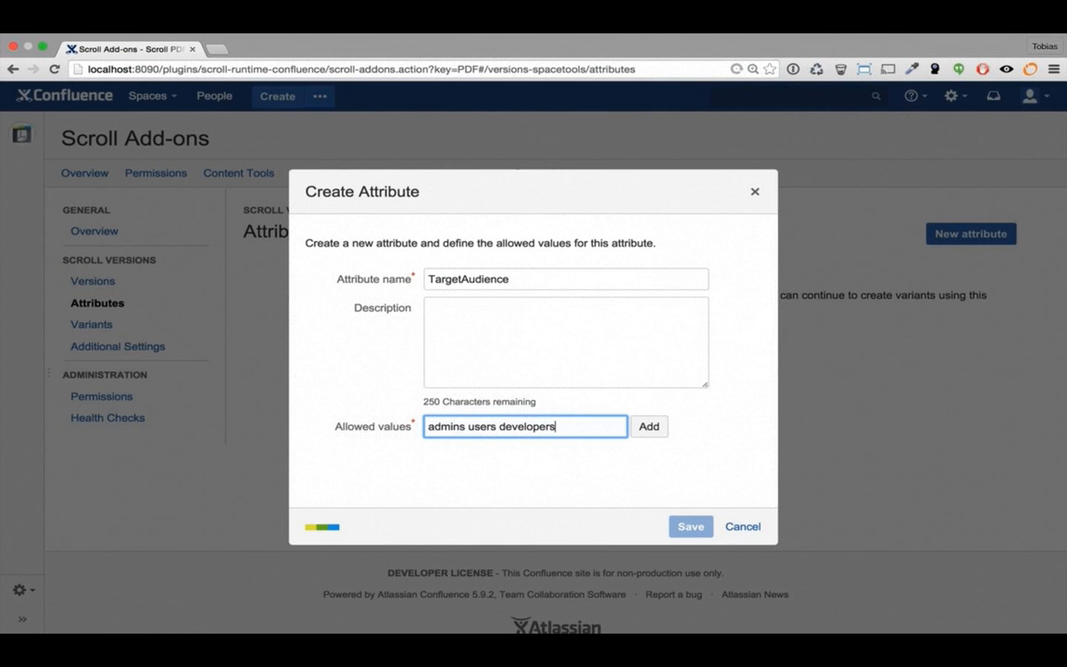
key("Return")
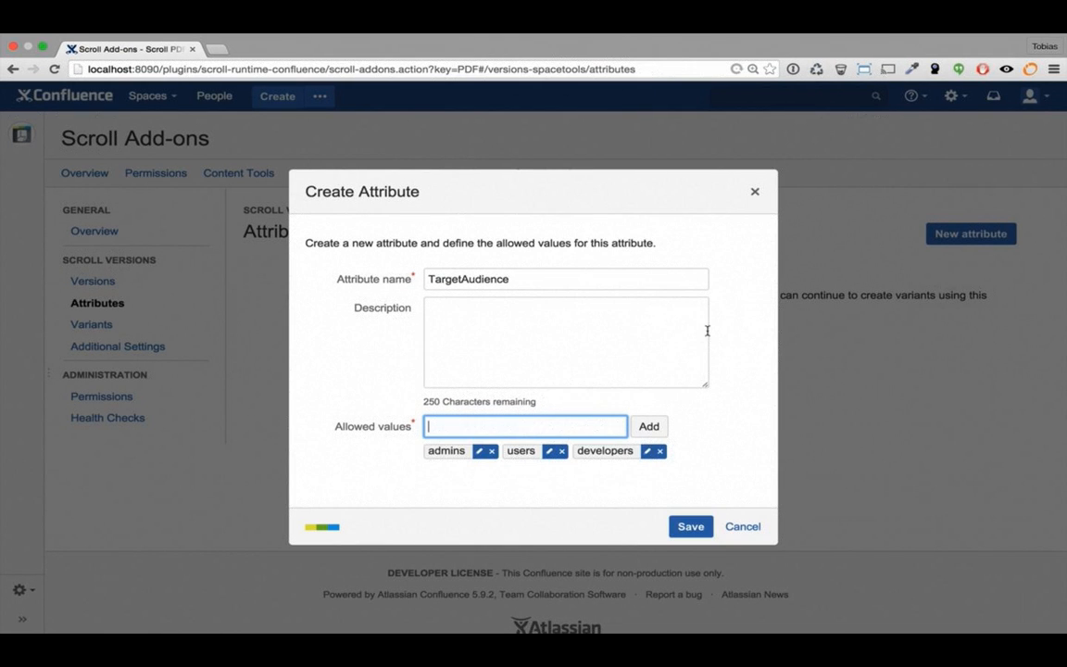
left_click(691, 526)
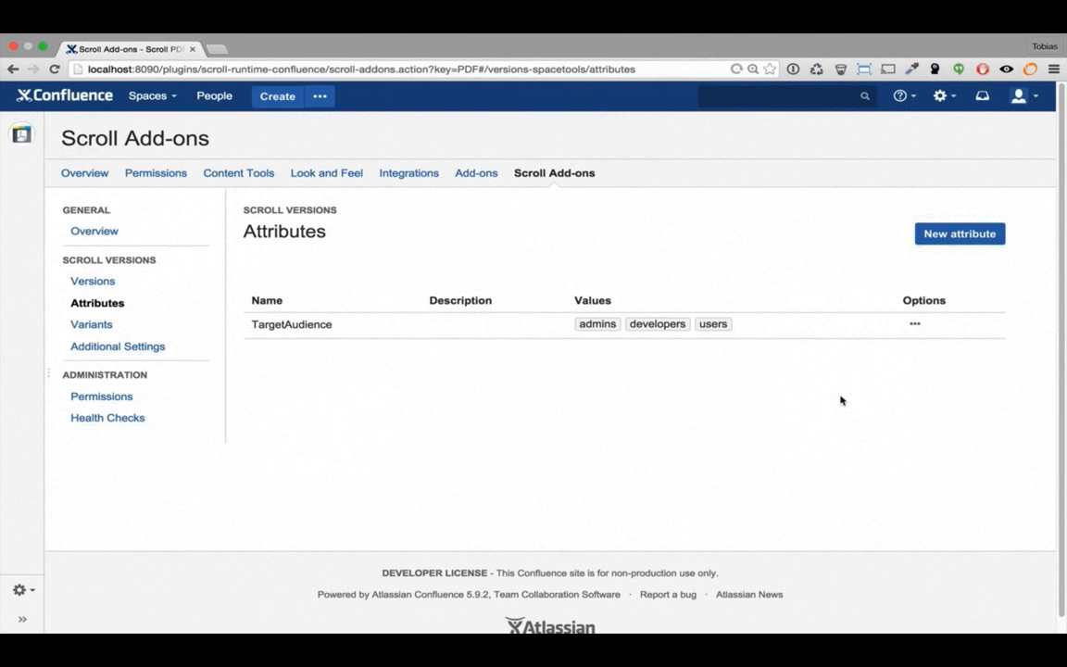
Create the attribute Deployment with values cloud and server, then go to Variants
left_click(960, 233)
type("D")
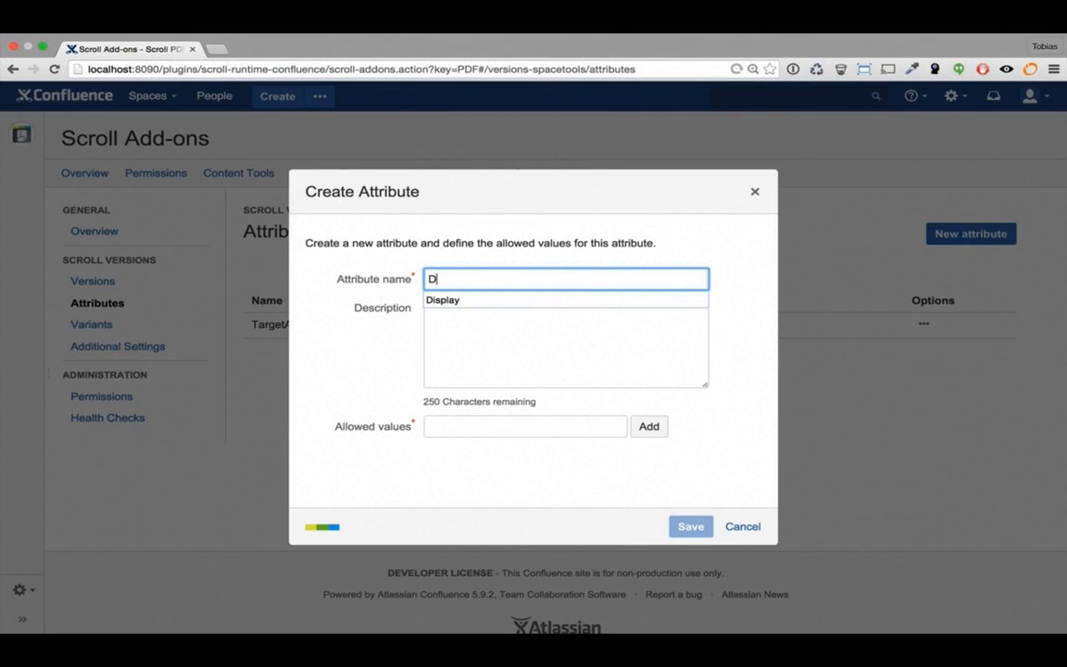
type("eploymen")
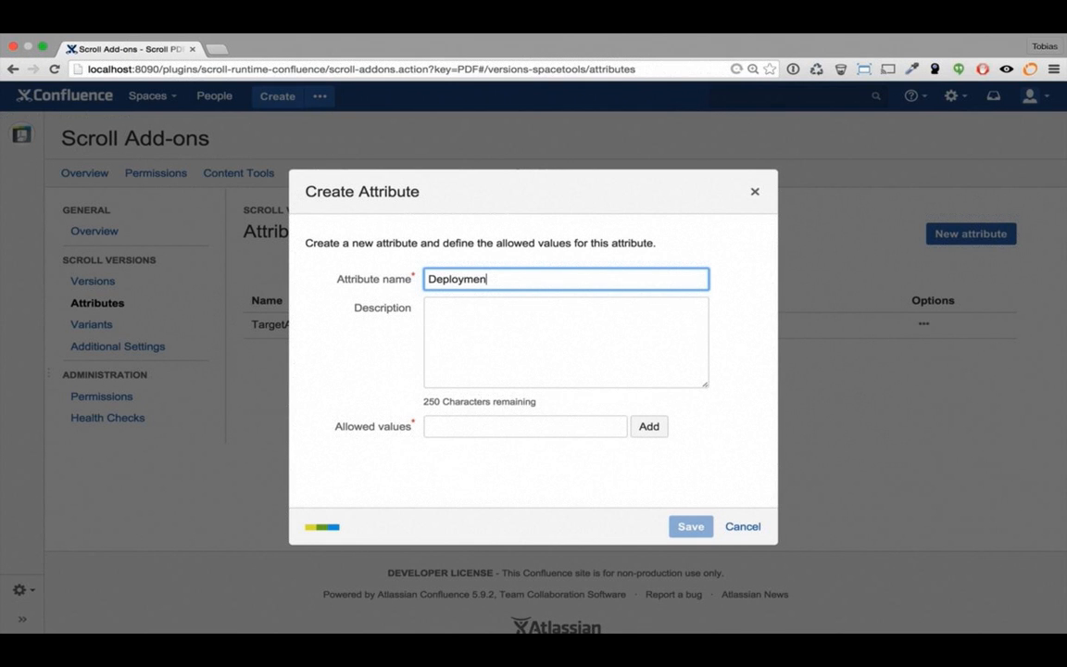
type("t")
key("Tab")
key("Tab")
type("clo")
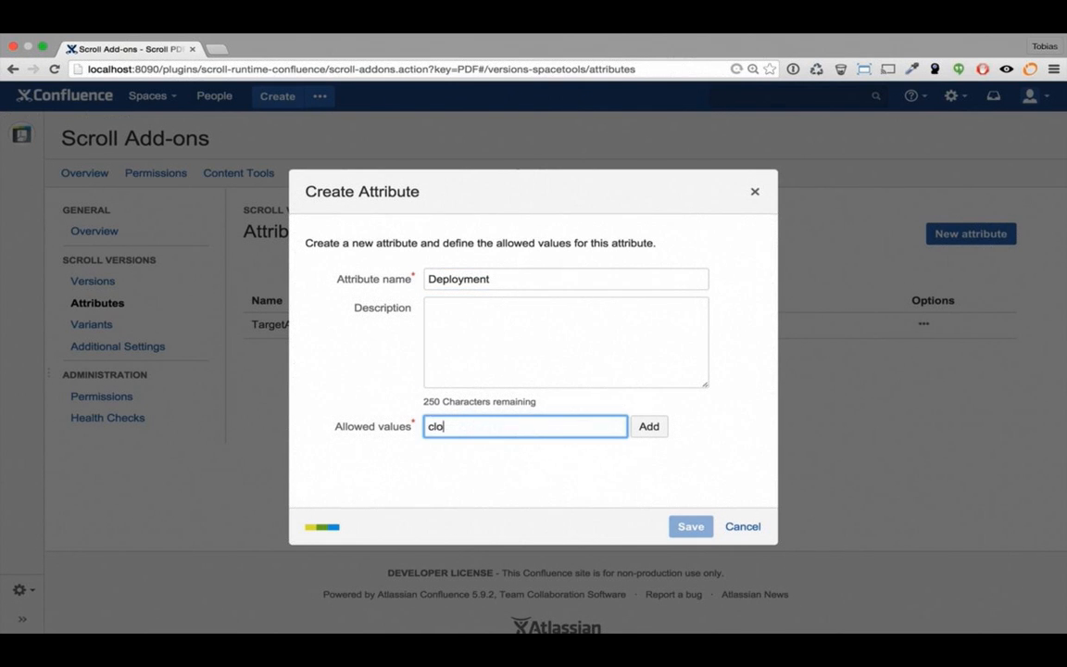
type("ud server")
key("Return")
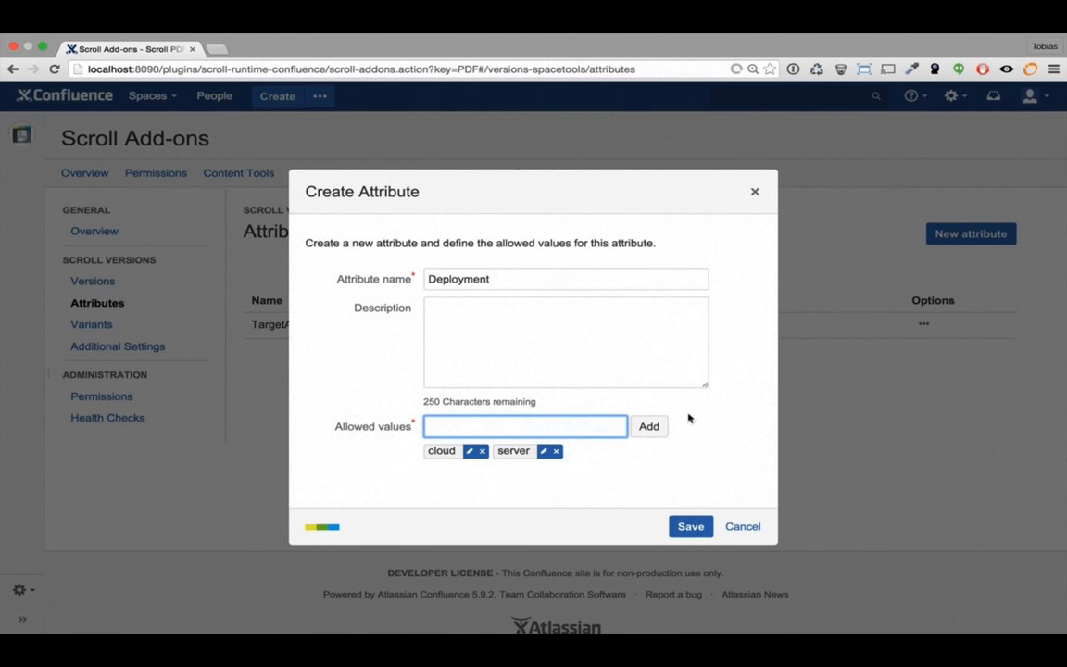
left_click(692, 526)
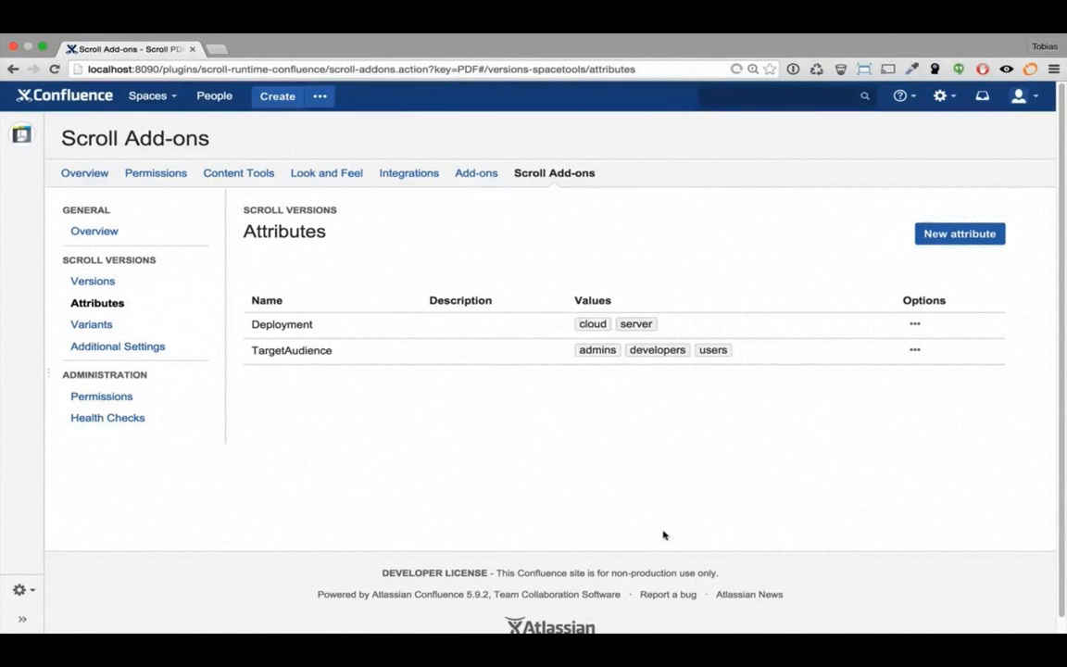
left_click(93, 326)
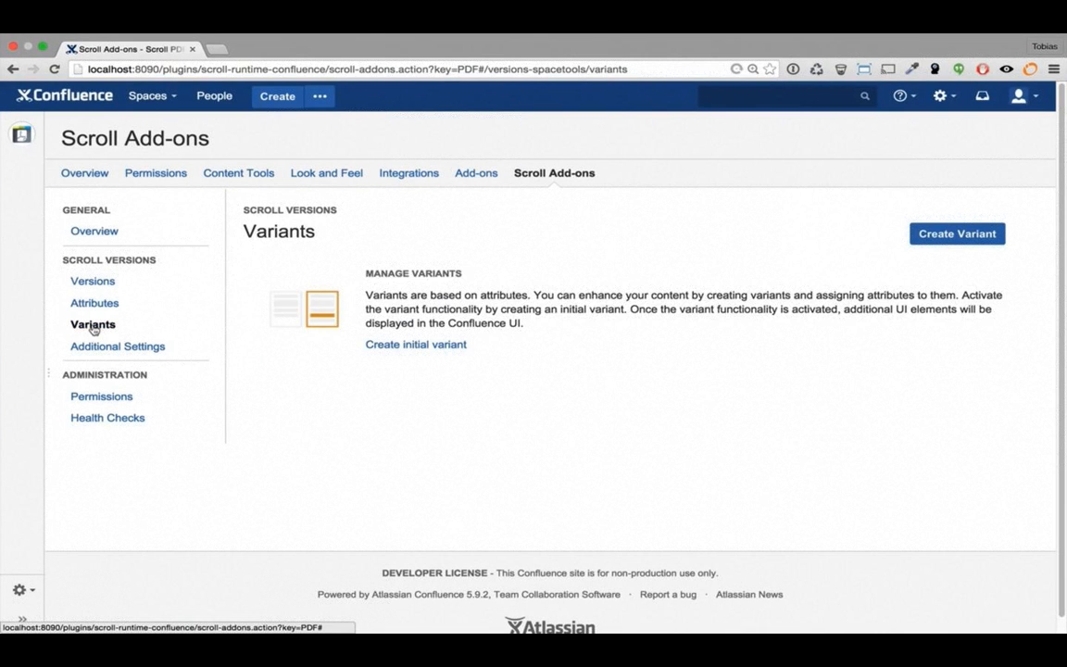
Create a Cloud variant whose Deployment condition covers unset and cloud
left_click(931, 239)
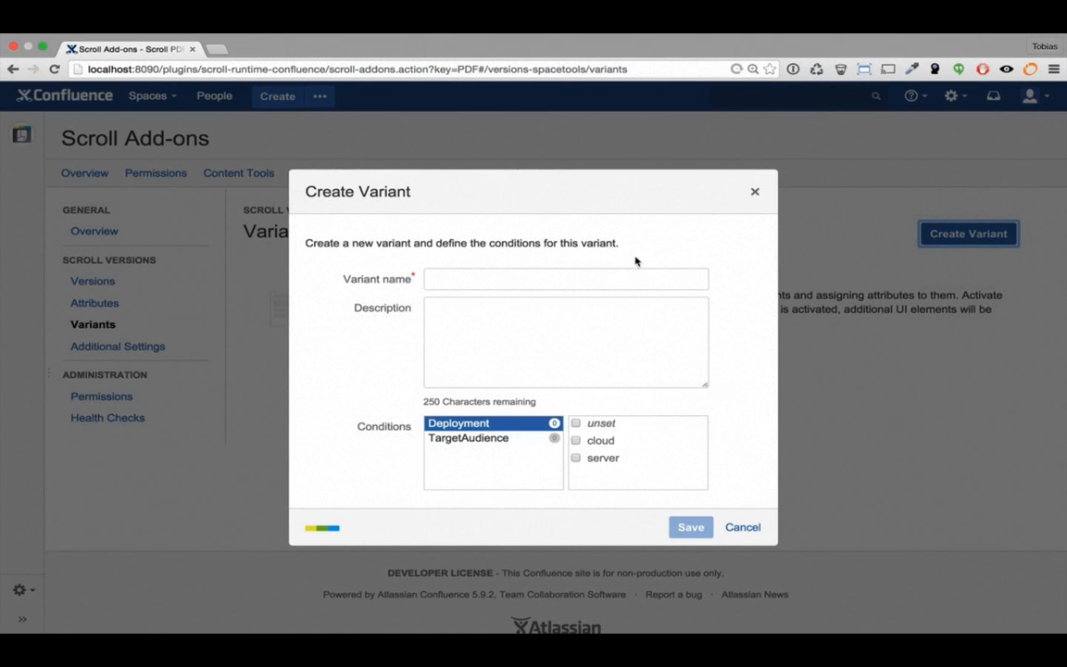
left_click(546, 278)
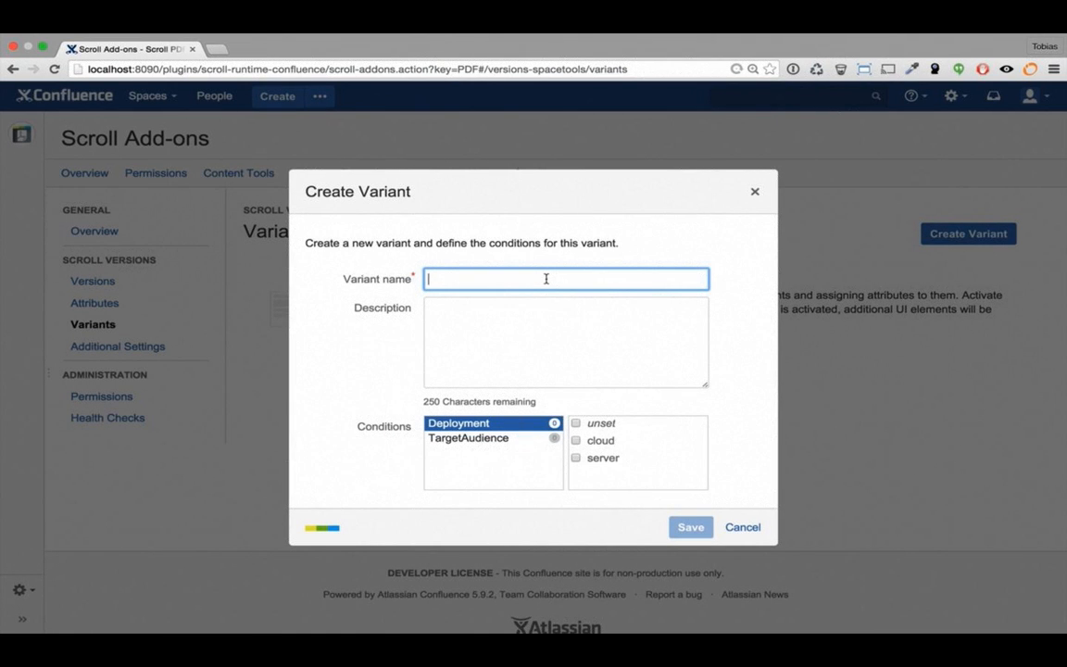
type("C")
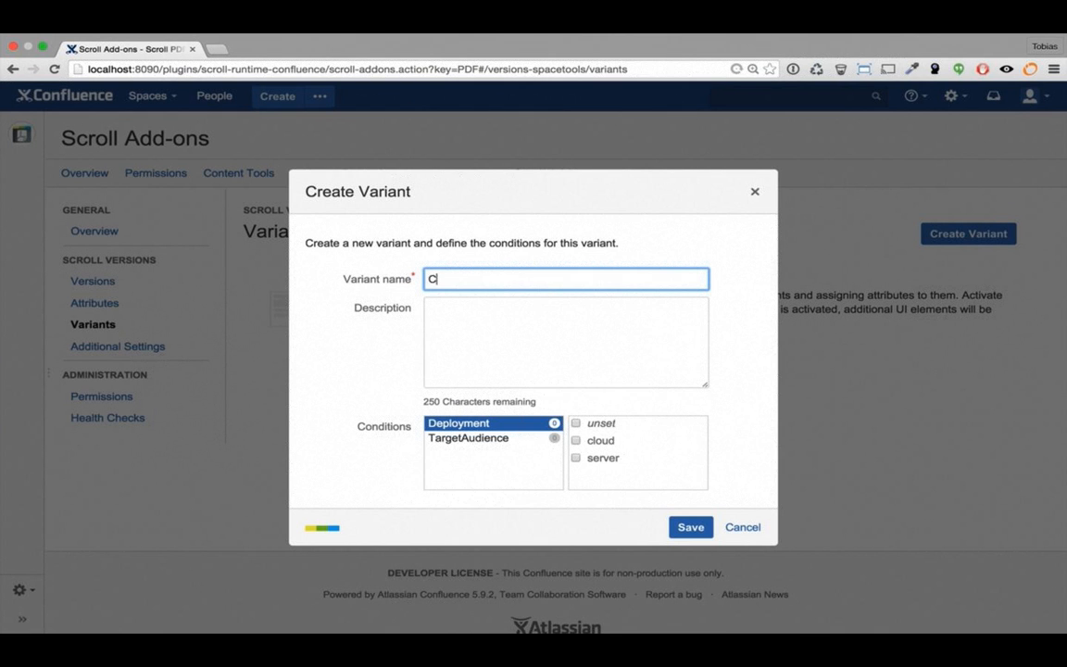
type("loud")
left_click(576, 425)
left_click(576, 441)
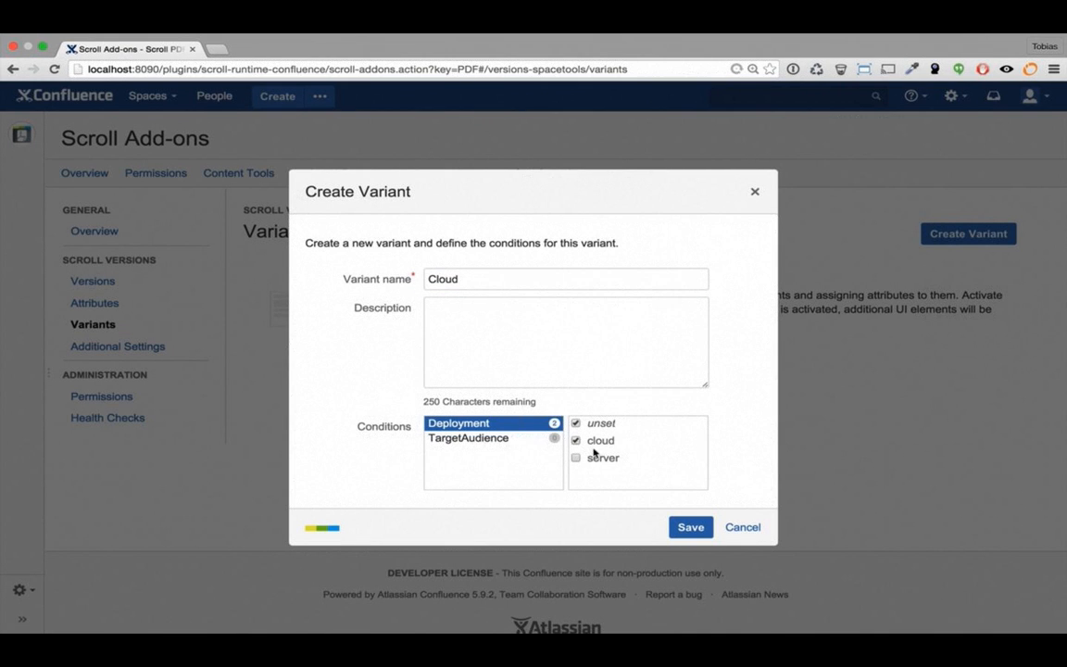
left_click(692, 528)
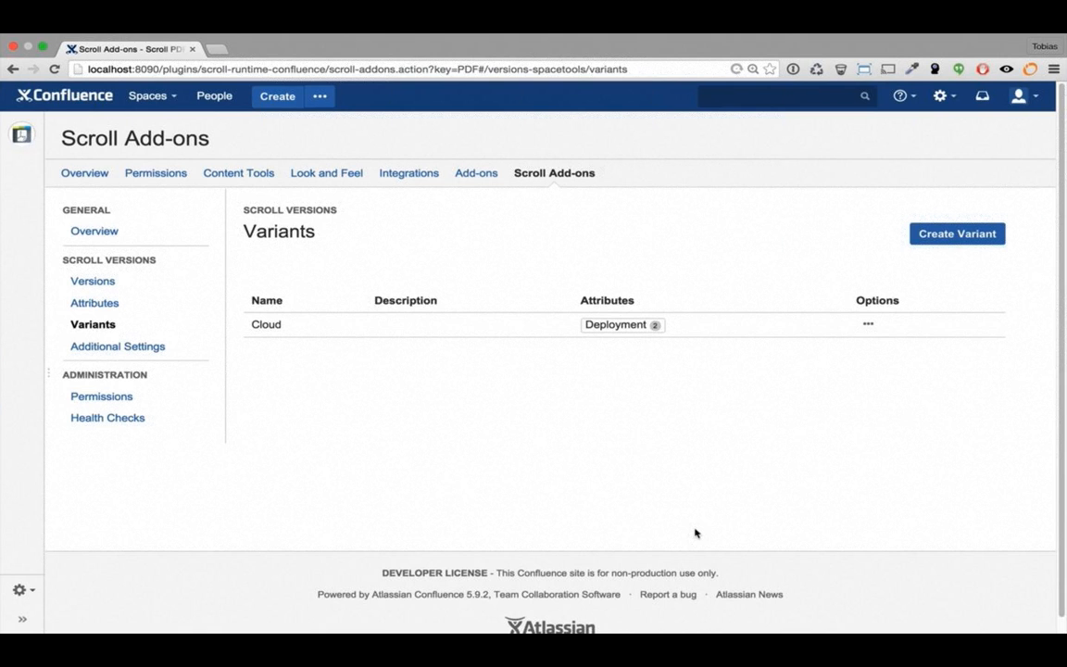
Create a Server variant covering the unset and server Deployment values, then return to the space home
left_click(944, 242)
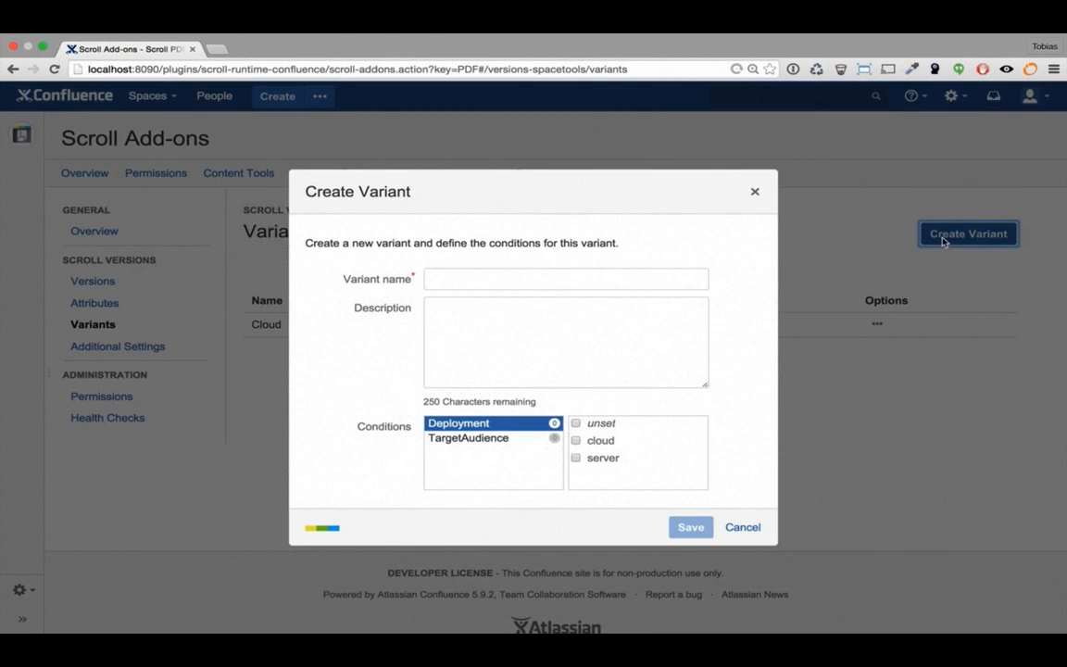
left_click(669, 278)
type("Se")
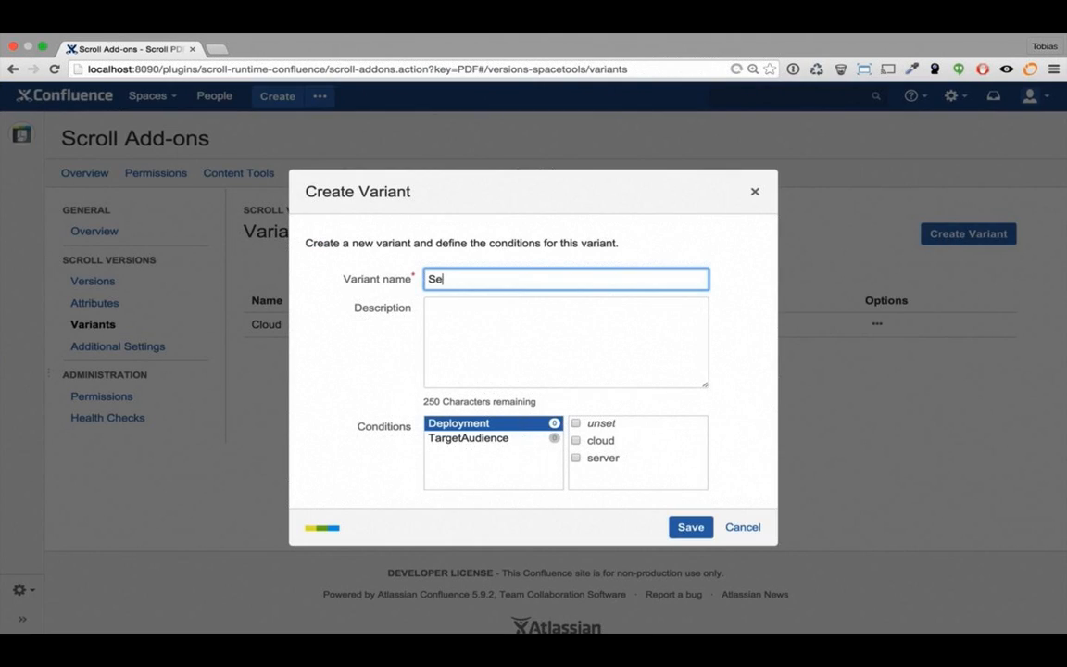
type("rver")
left_click(576, 424)
left_click(575, 458)
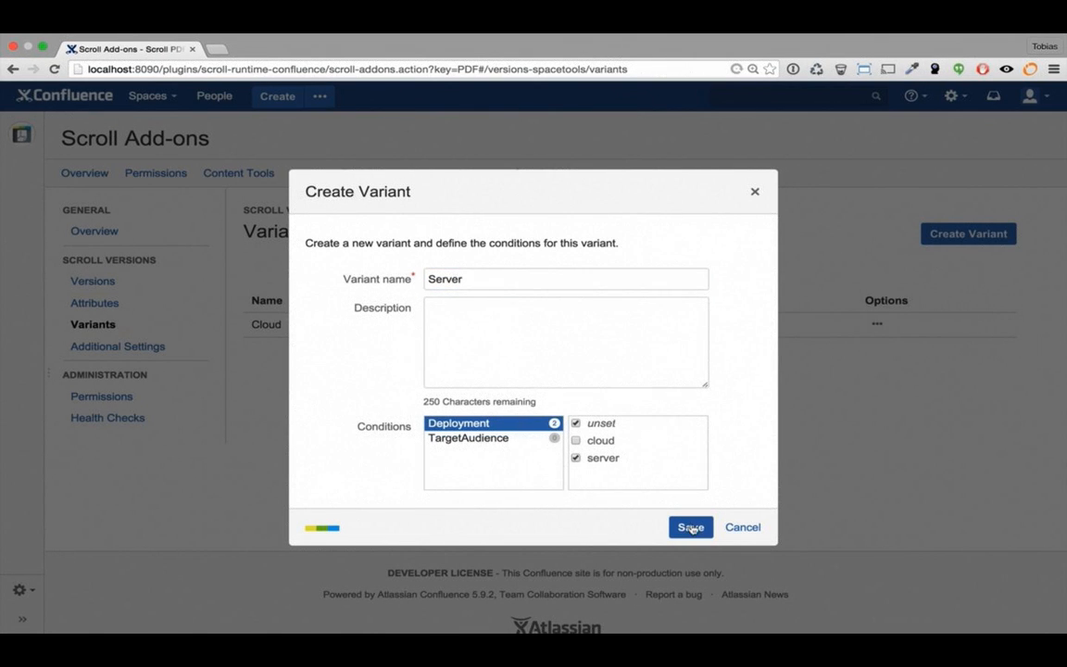
left_click(691, 528)
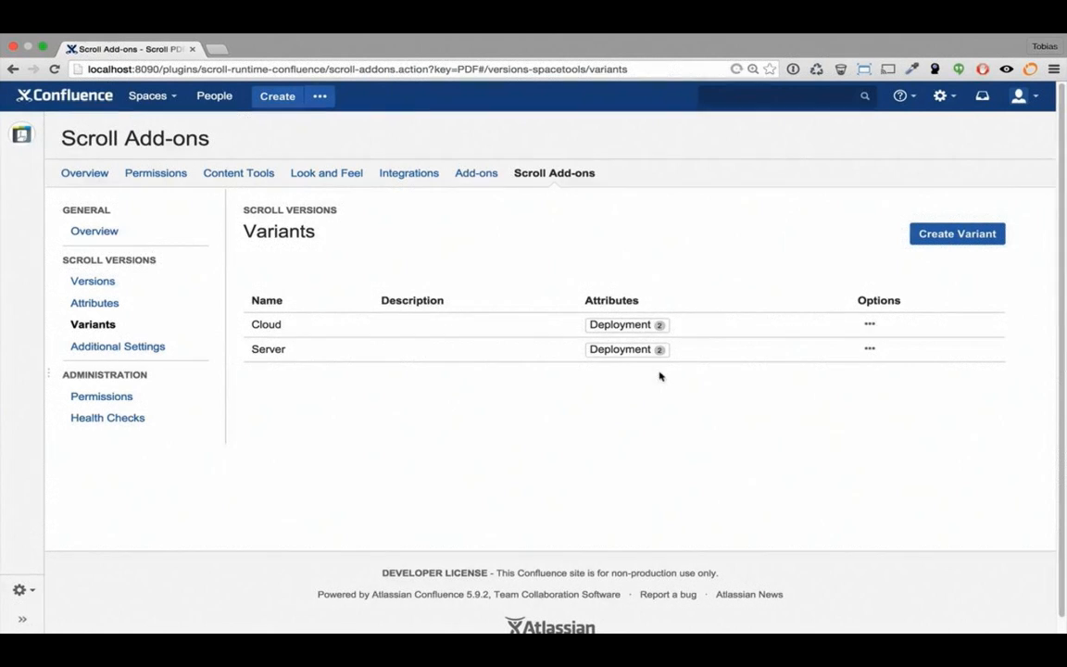
left_click(22, 135)
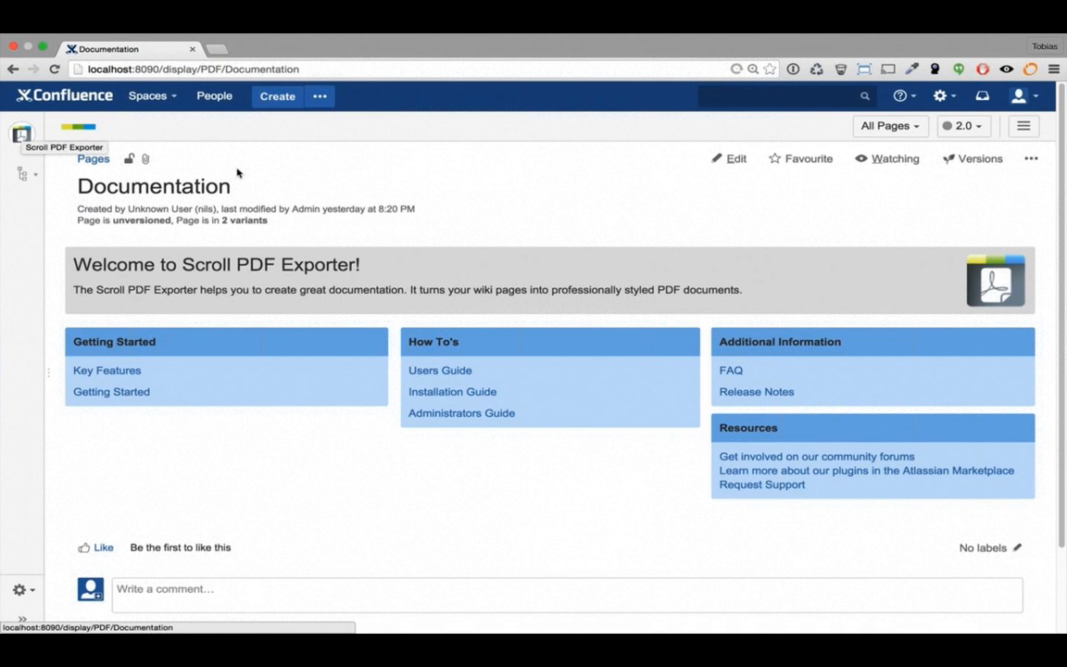
Use the variant filter, expand the page tree, and open Super Duper Feature under Key Features
left_click(918, 127)
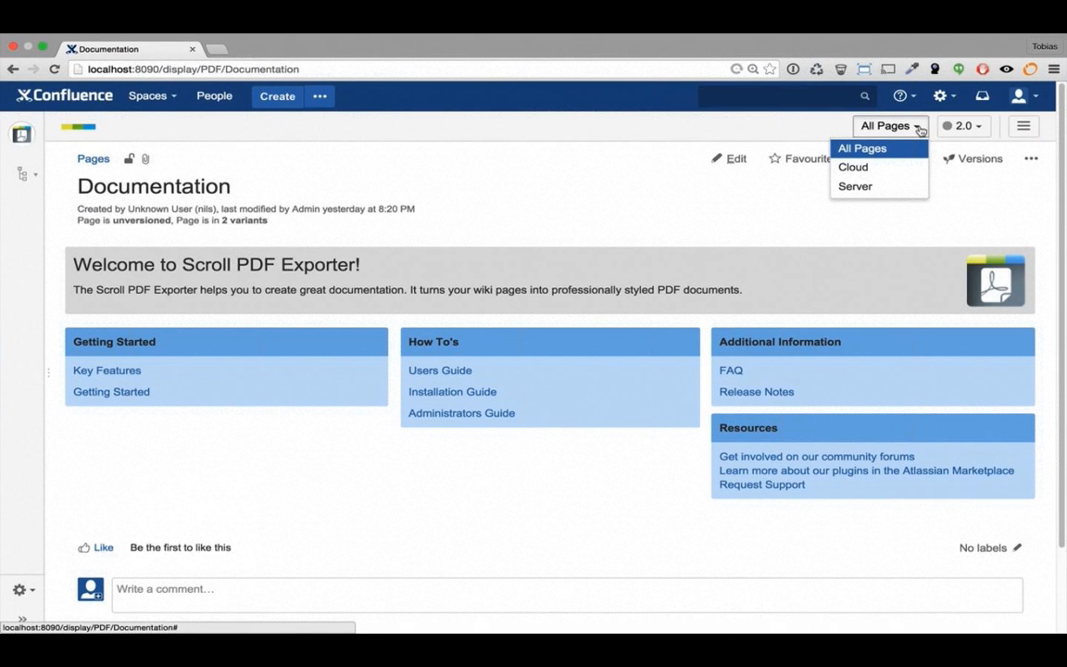
left_click(920, 130)
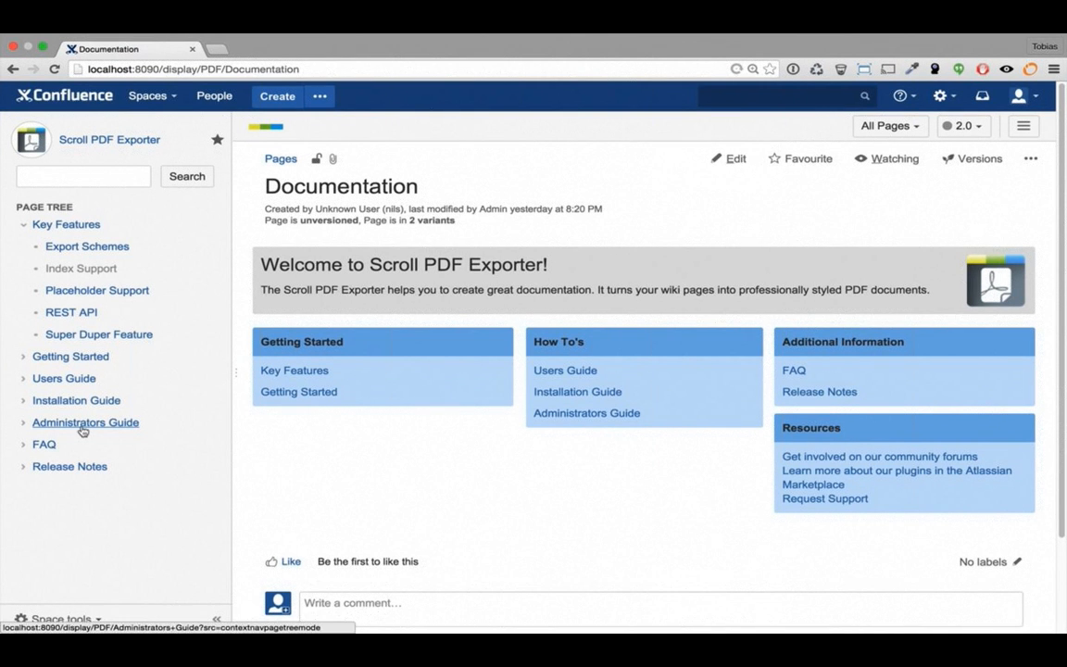
left_click(90, 336)
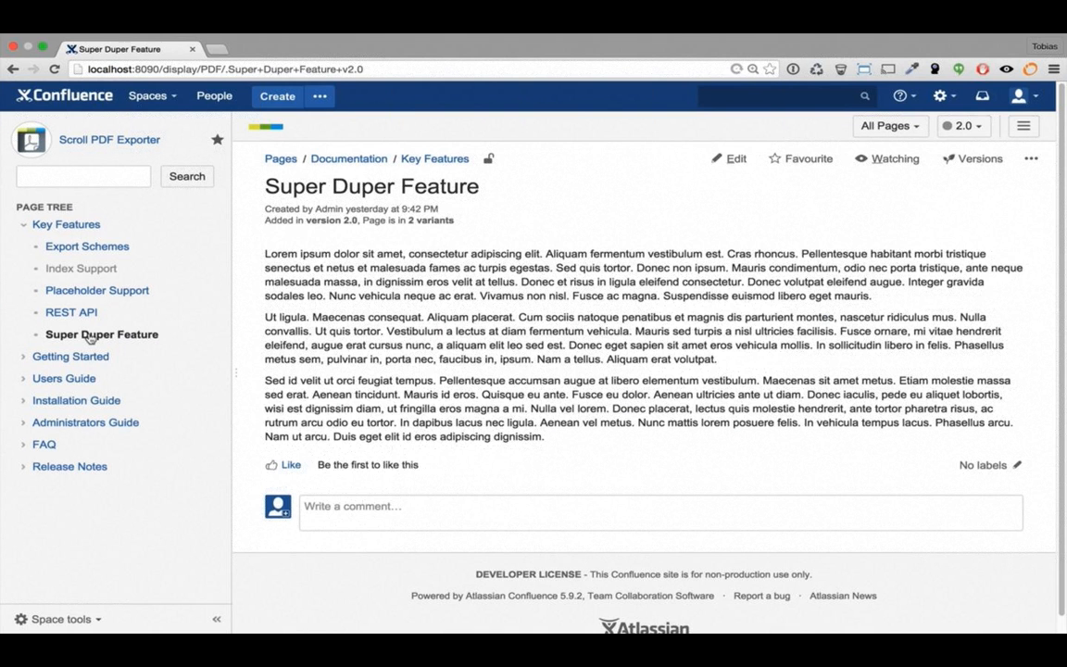
Insert a cloud-only Conditional Content block reading 'This content will just be available for cloud users.'
left_click(738, 159)
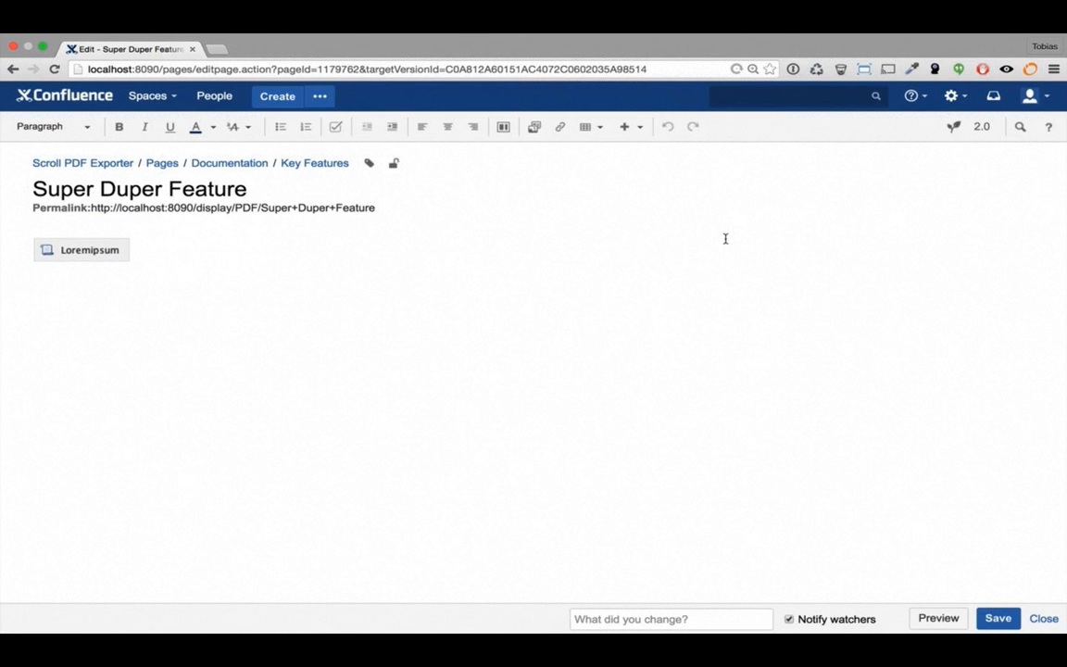
type("{con")
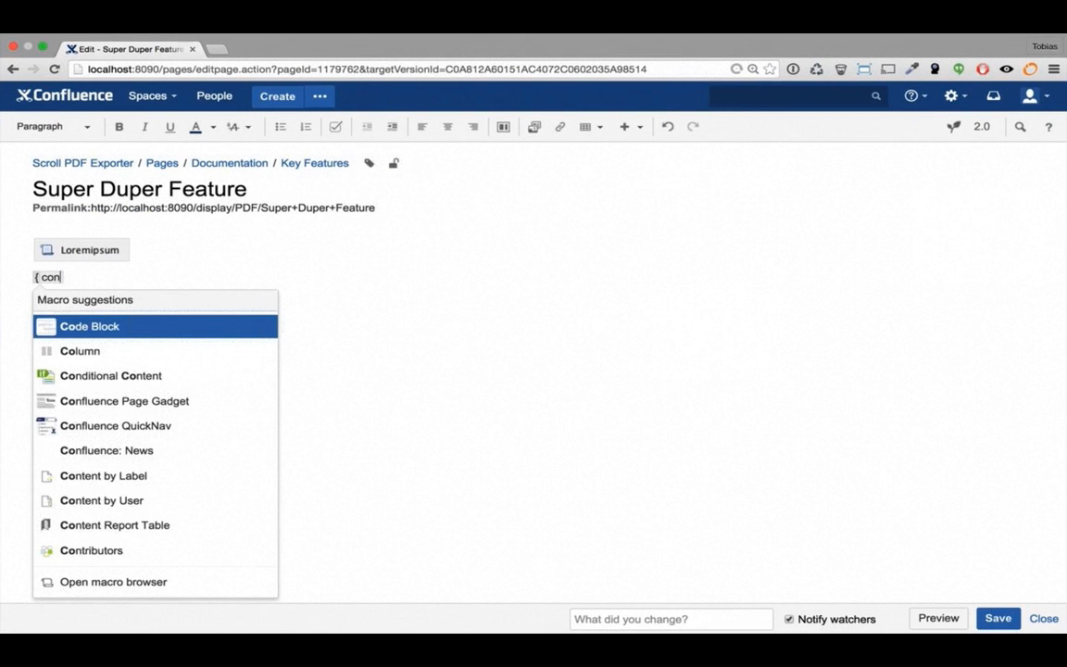
type("dition")
key("Return")
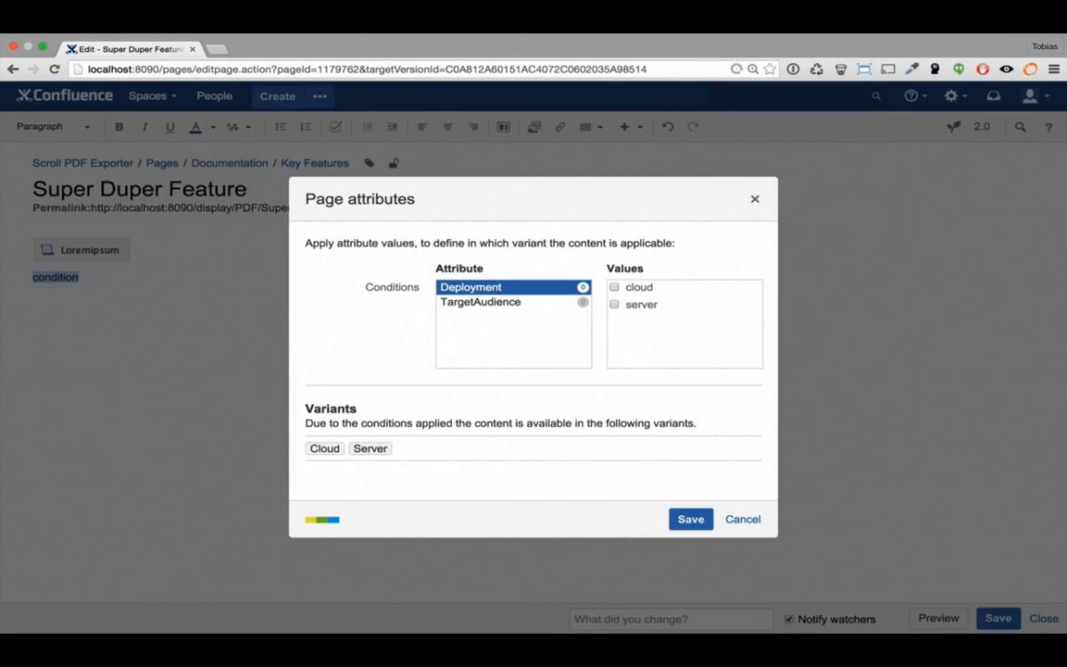
left_click(615, 288)
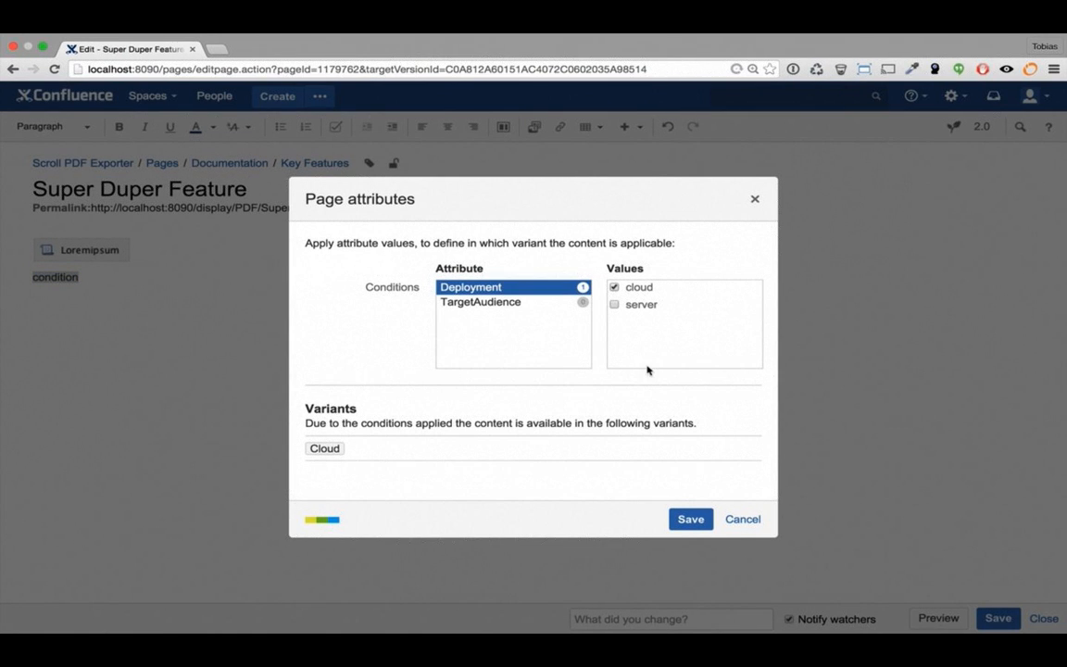
left_click(690, 519)
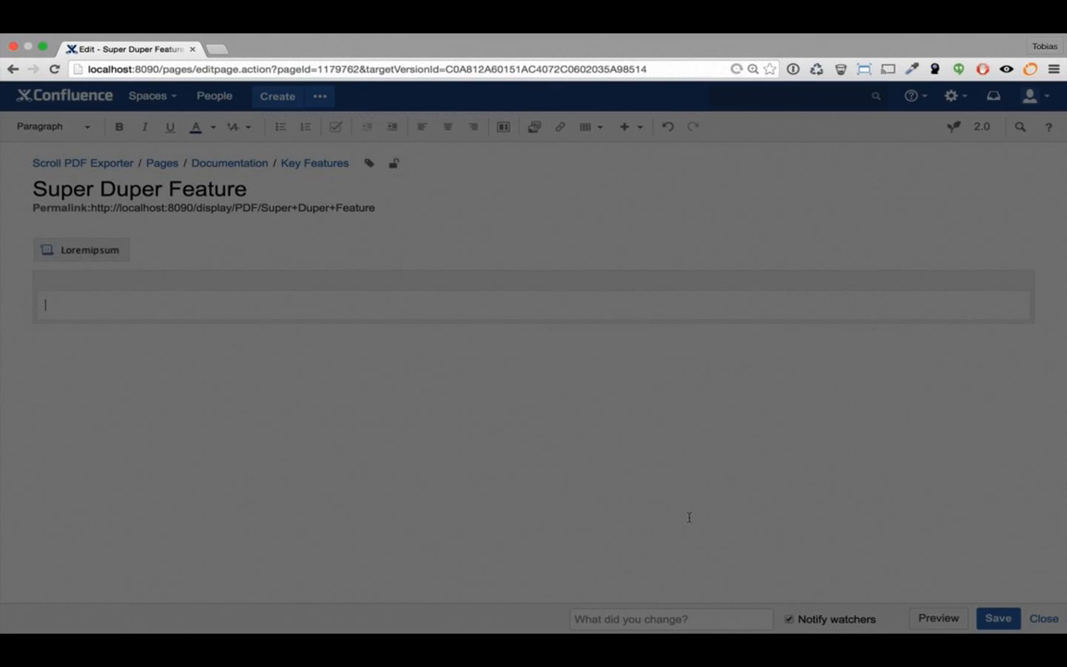
type("This content")
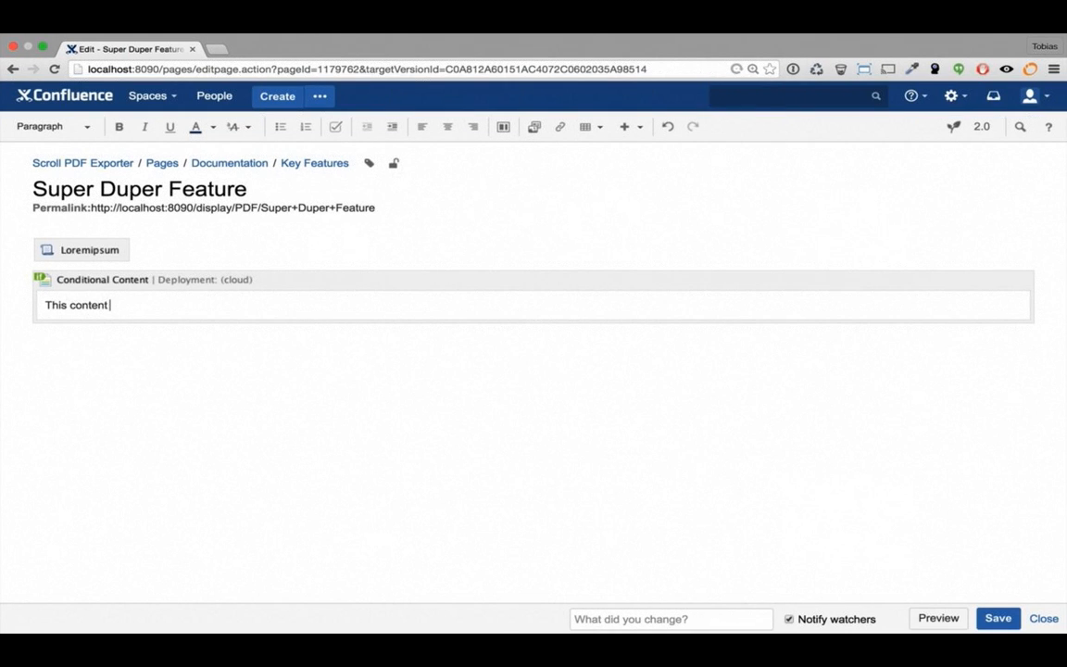
type(" will just be available for cloud")
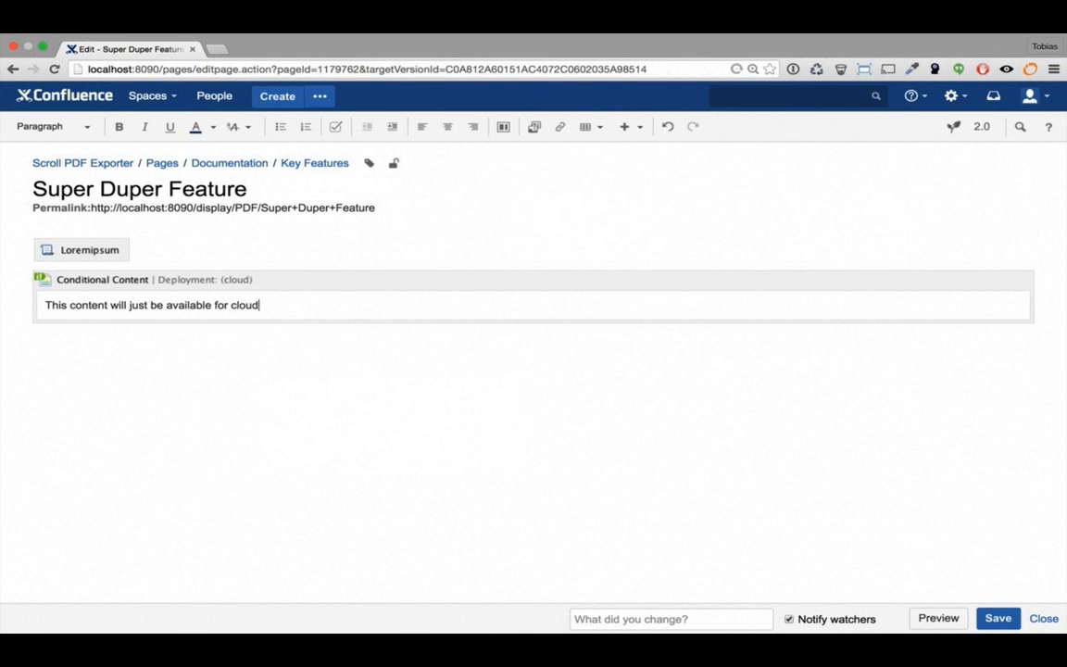
type(" users.")
left_click(126, 384)
key("super+c")
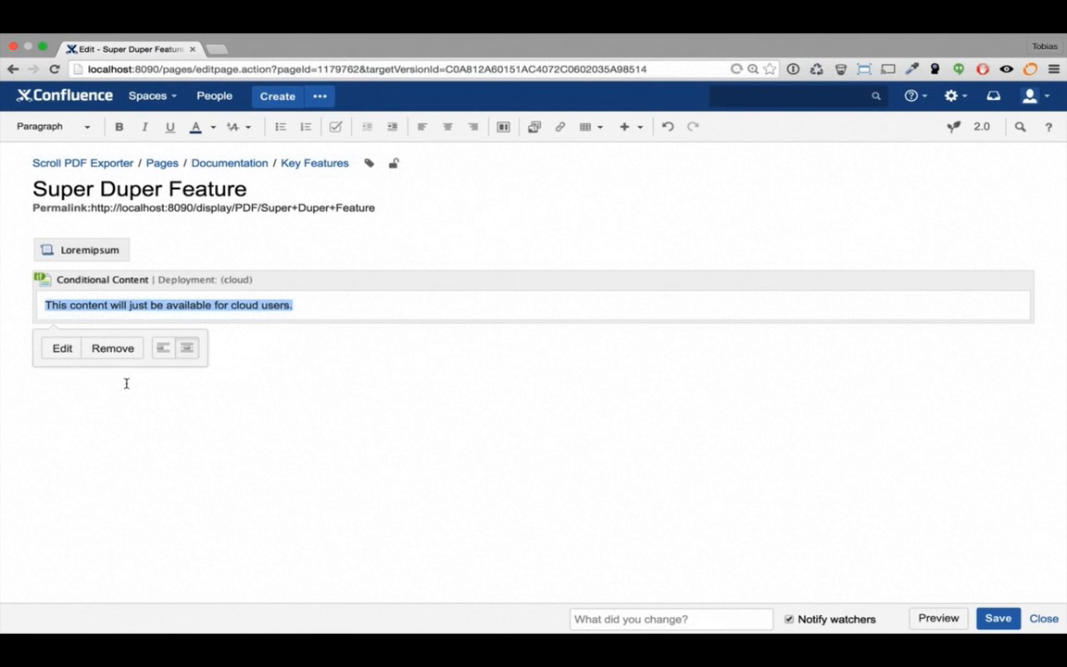
left_click(245, 411)
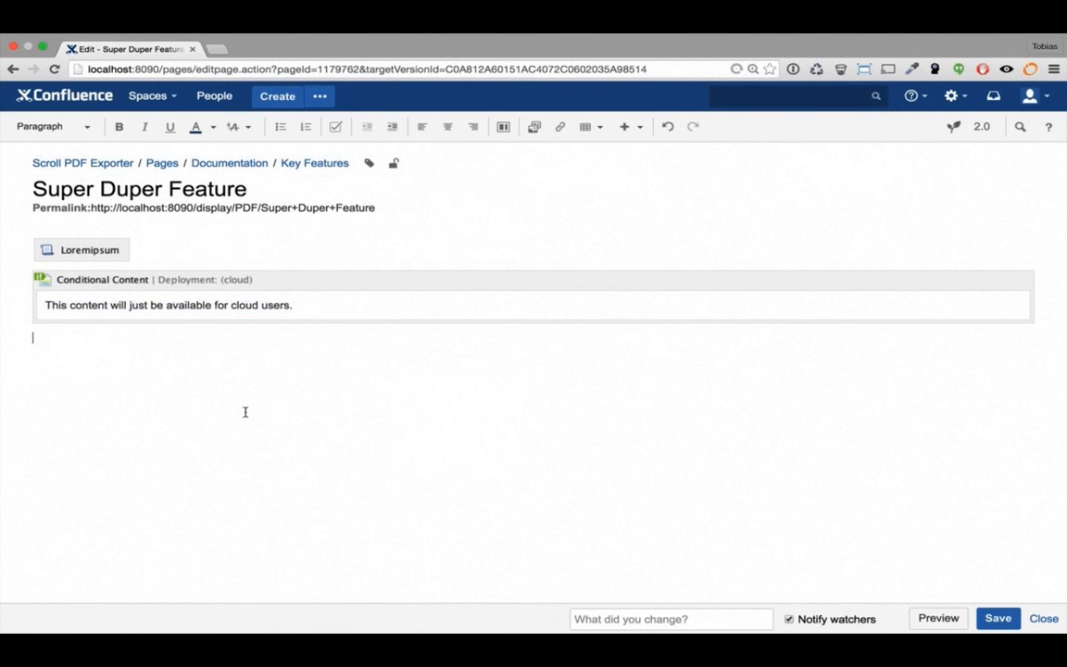
Add a server-only block reading 'This content will just be available for server users.' and save the page
type("{")
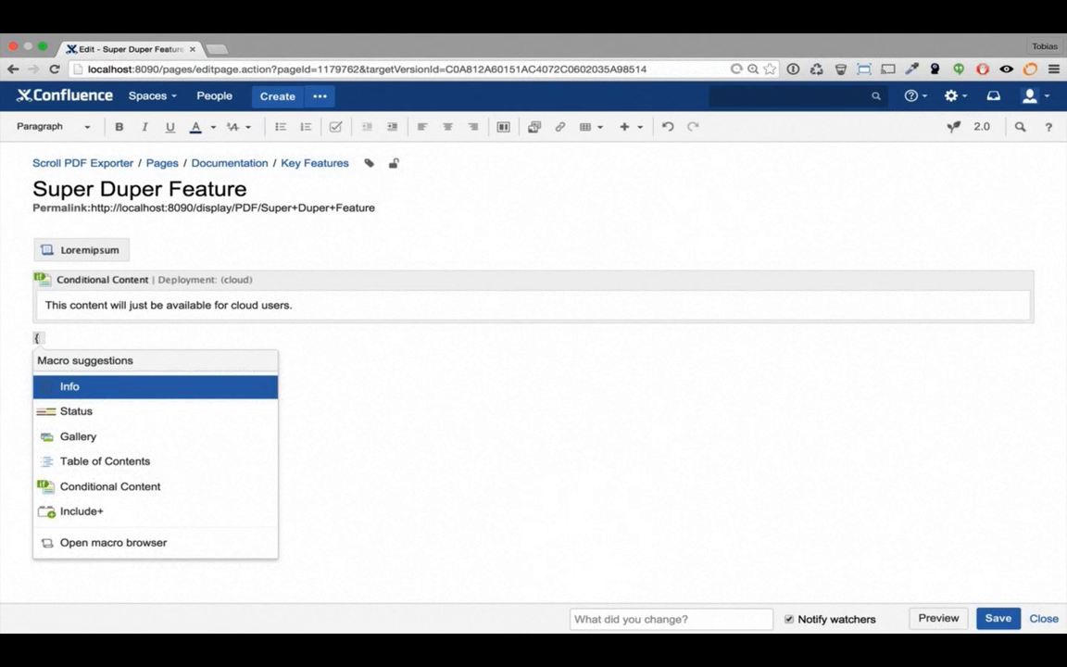
type("co")
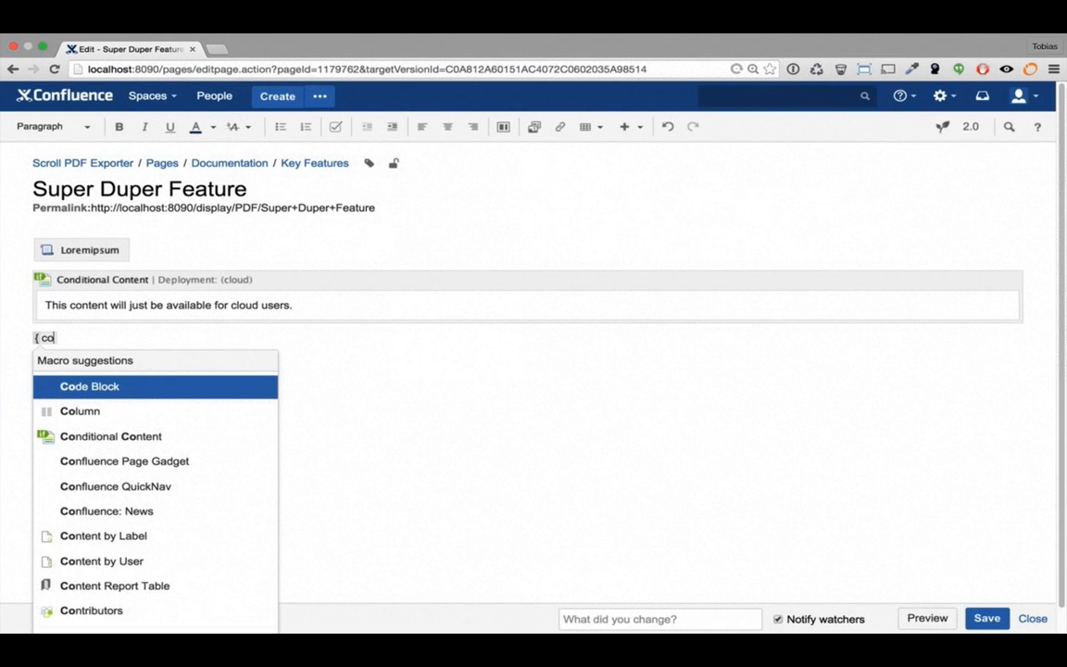
type("nditio")
key("Return")
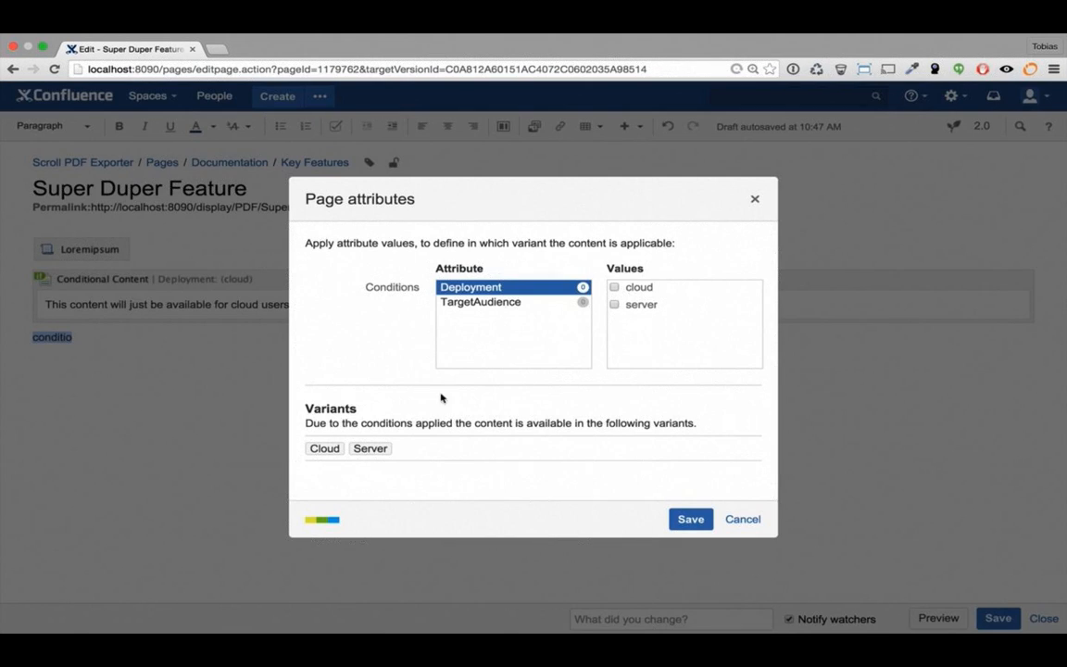
left_click(614, 305)
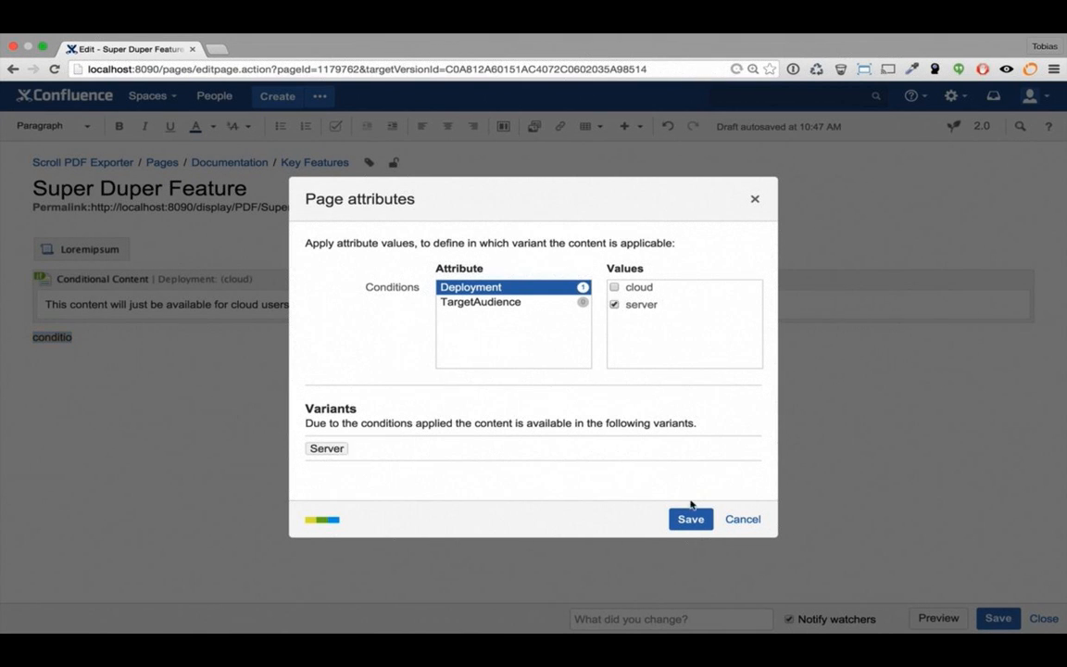
left_click(691, 516)
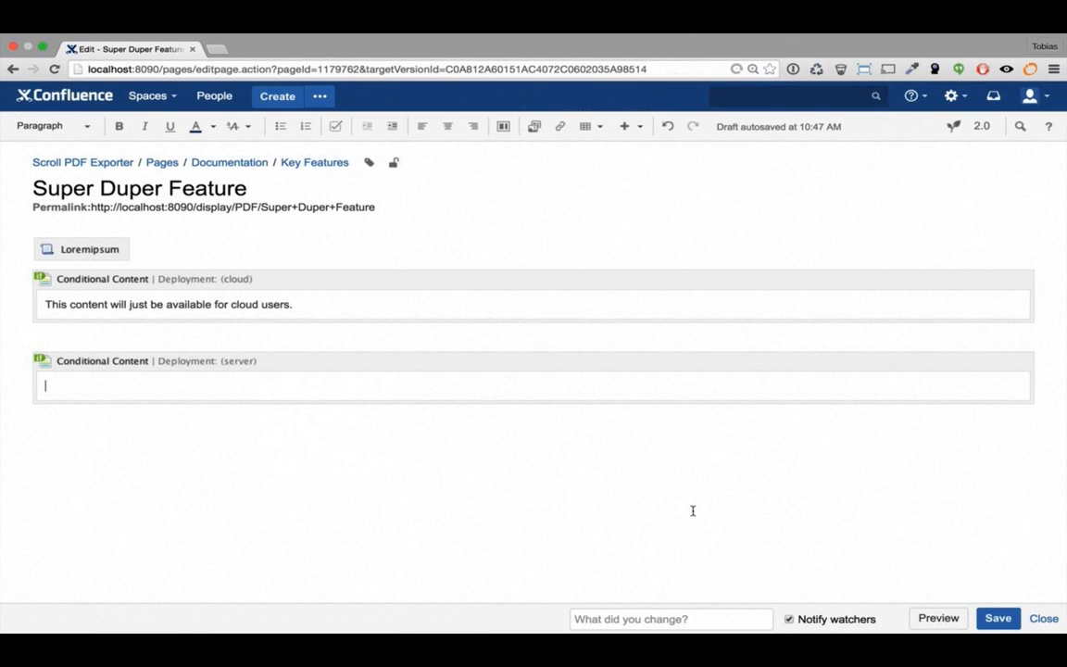
key("super+v")
double_click(245, 386)
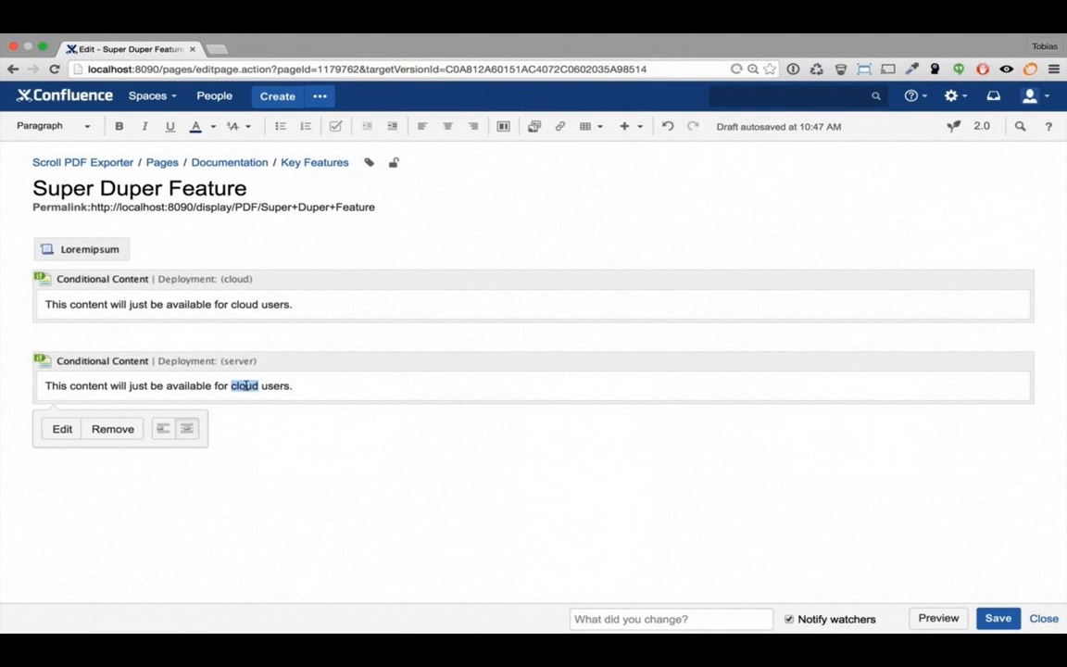
type("server")
left_click(314, 425)
left_click(998, 619)
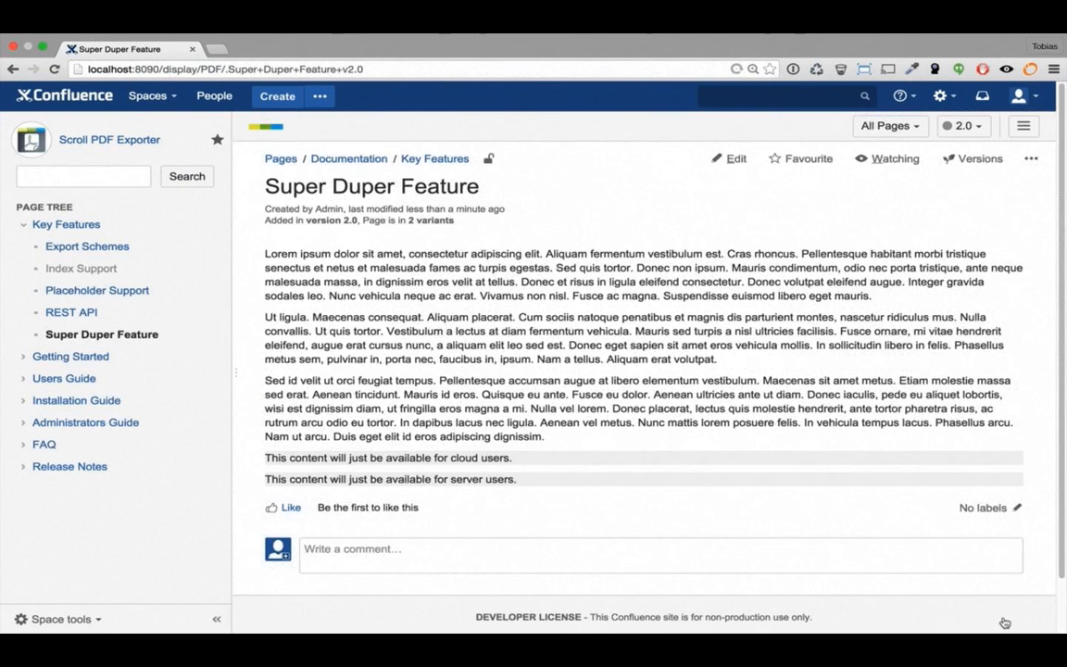
mouse_move(686, 461)
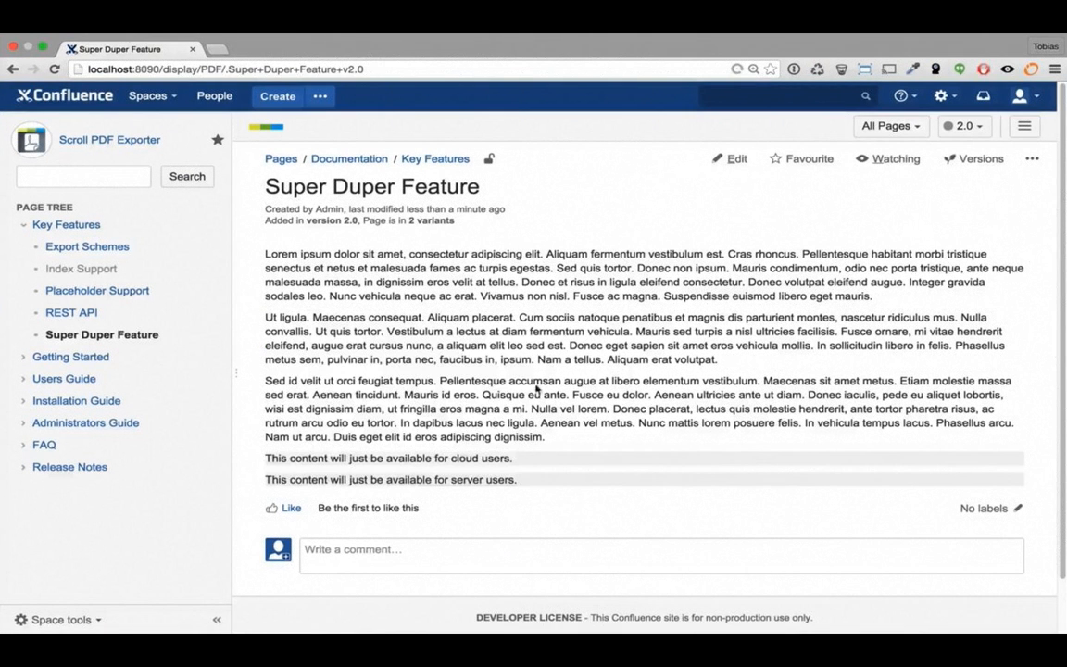
Create a blank page 'A feature which is only available in Cloud' under Key Features with body 'CLOUD :)' and save it
left_click(81, 226)
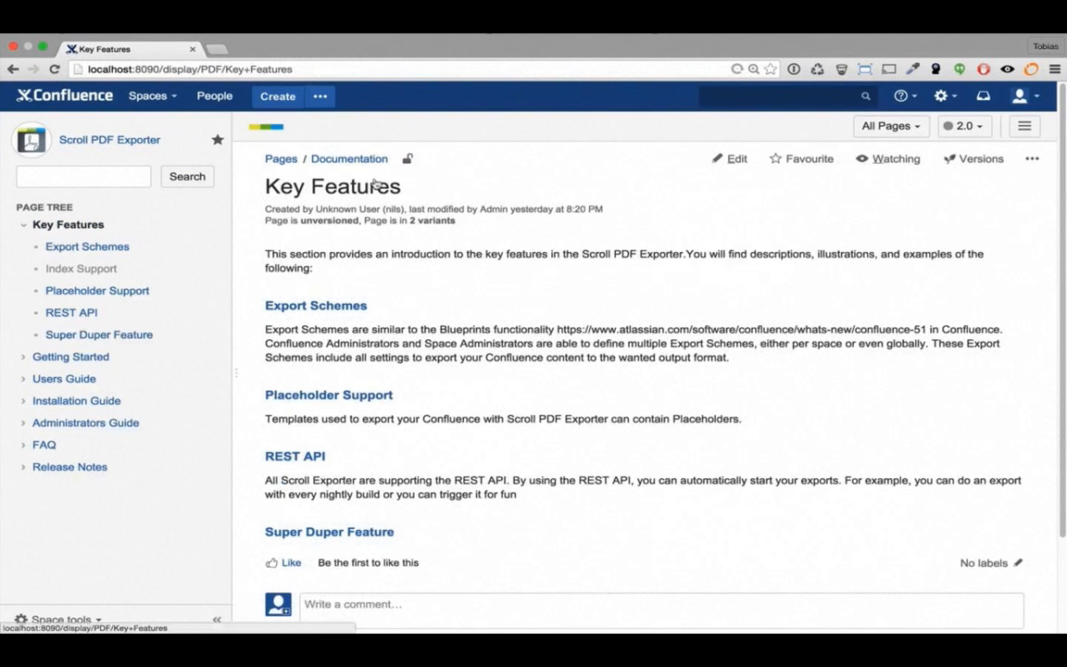
key("c")
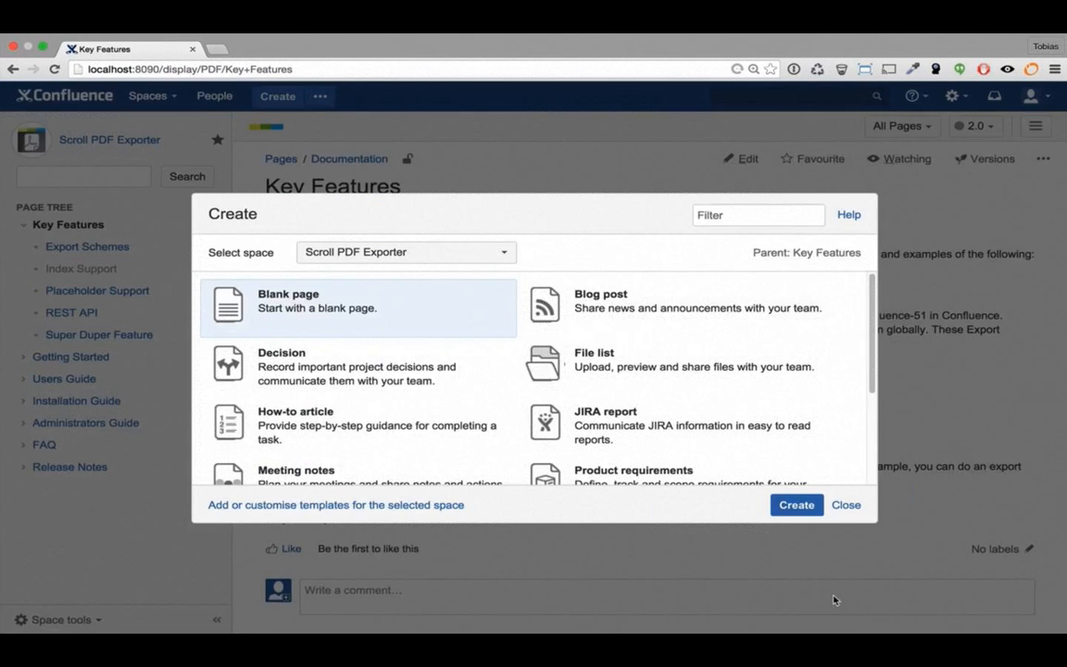
left_click(796, 505)
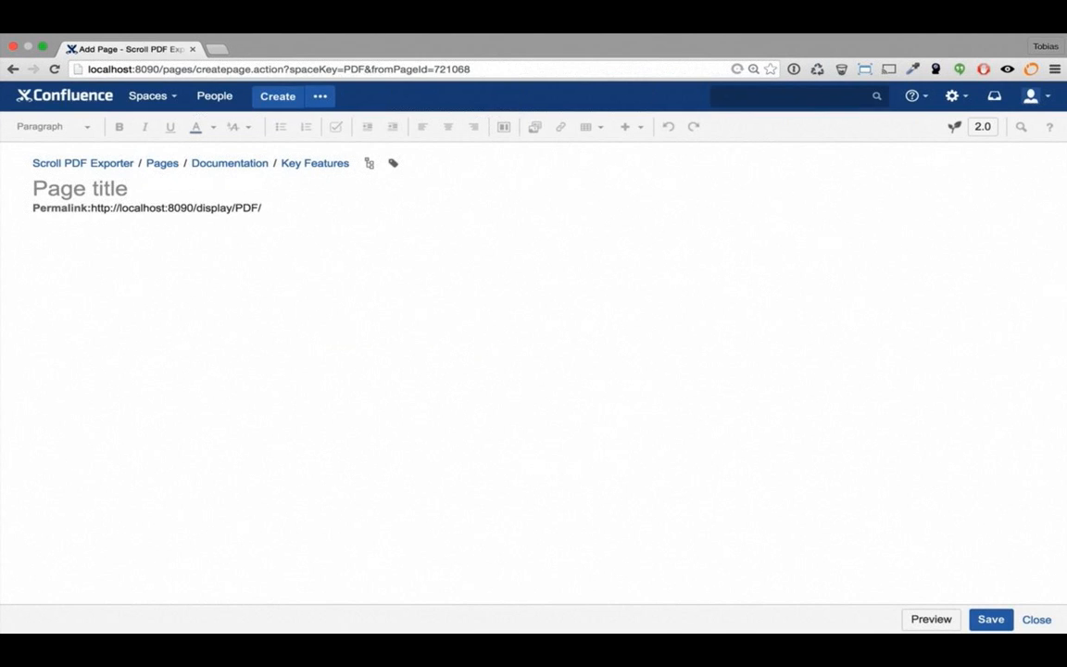
type("A feature wh")
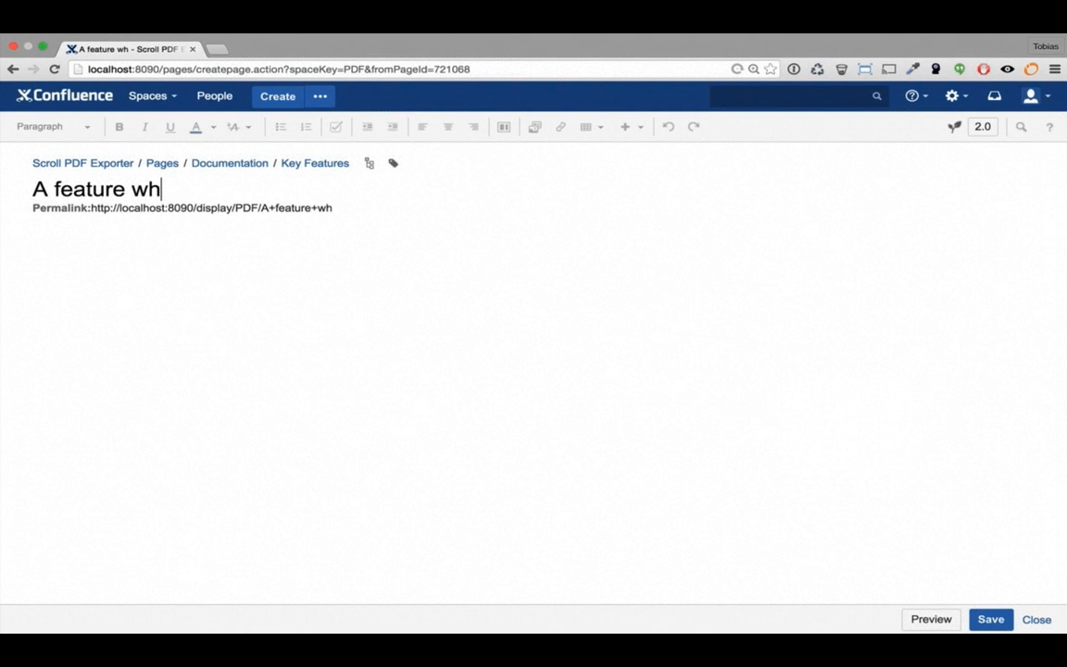
type("ich is only ")
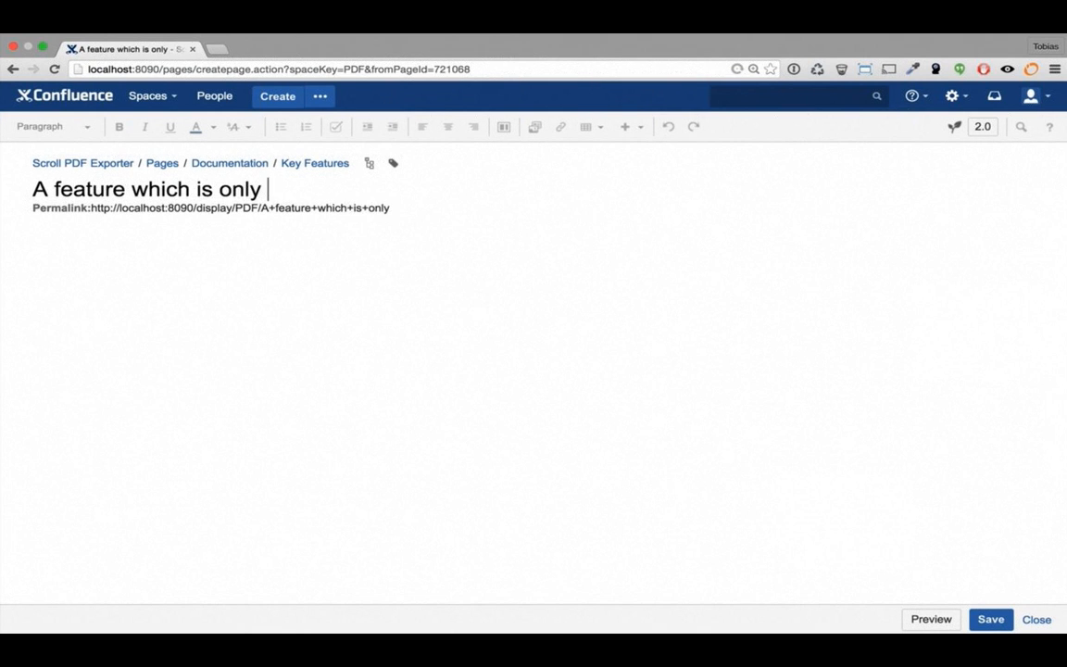
type("availa")
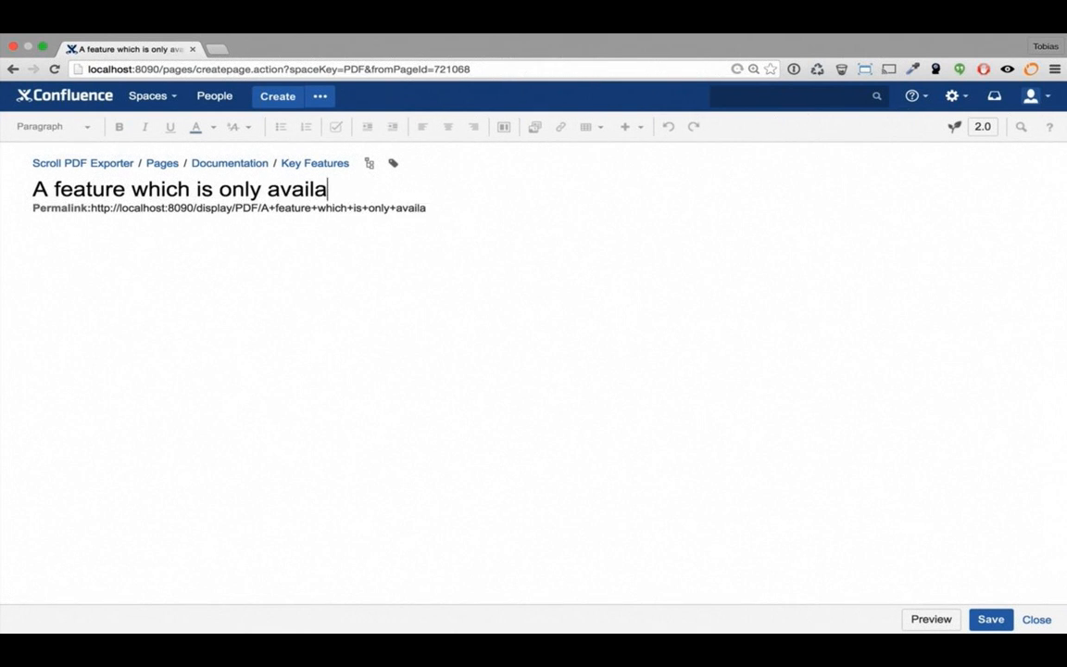
type("ble in Cloud")
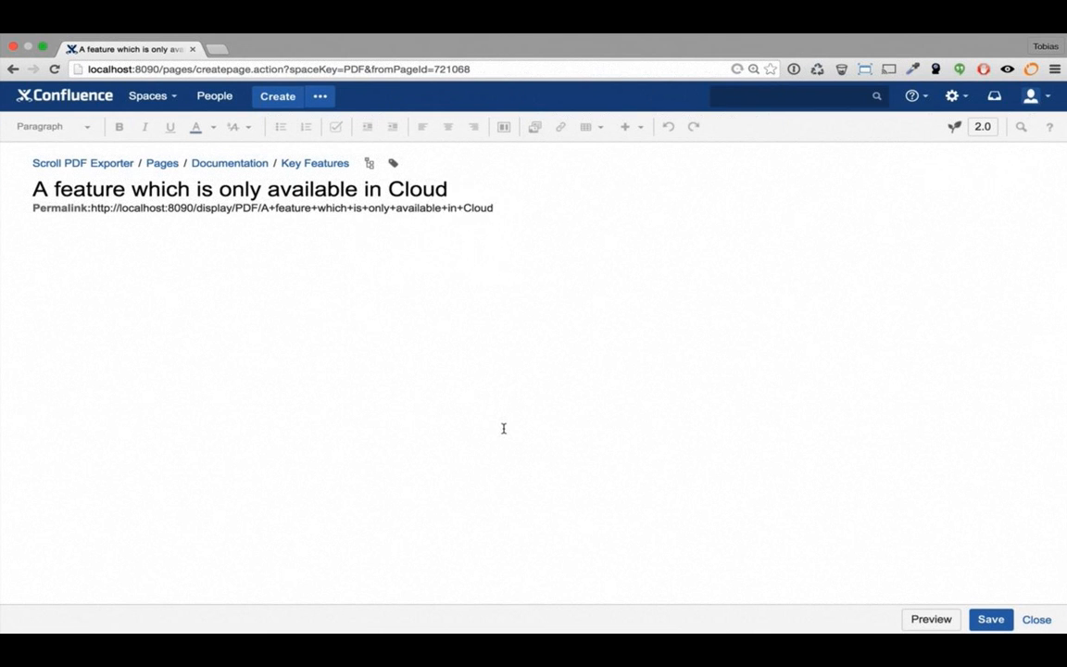
key("Tab")
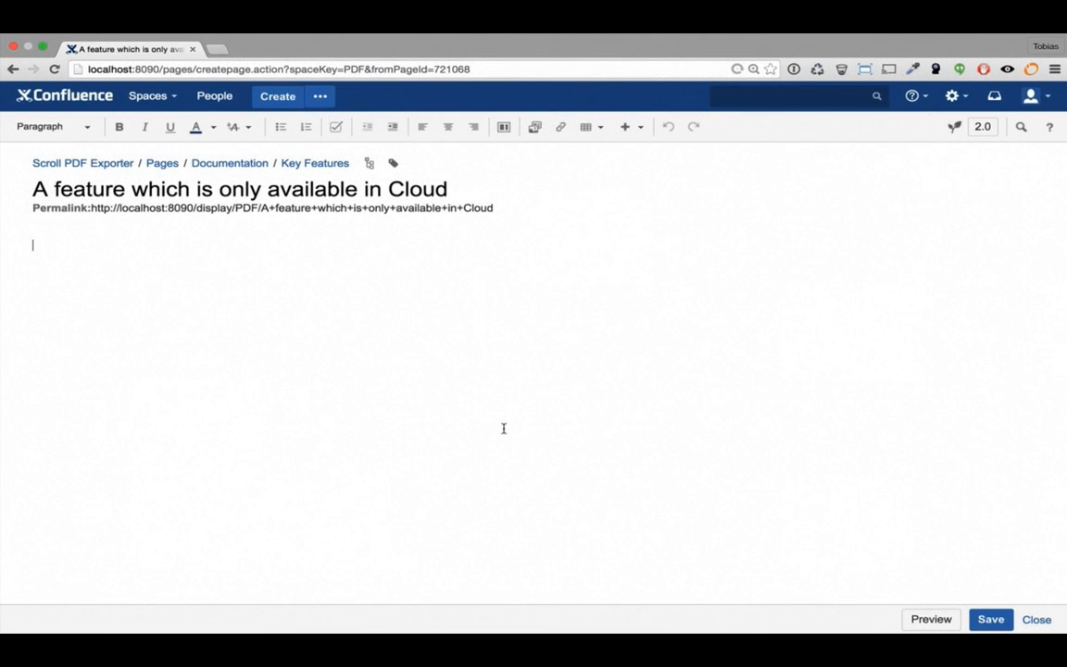
type("CLOUD :)")
left_click(1011, 618)
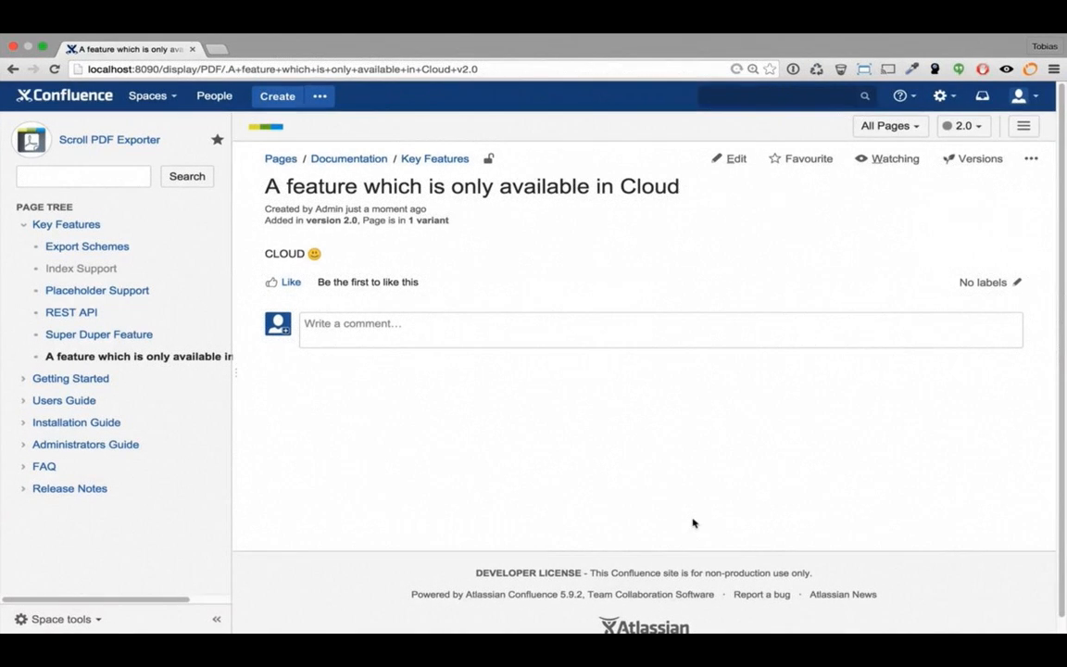
Filter the space to the Server variant and bring up the page's versioning menu
left_click(881, 133)
left_click(873, 169)
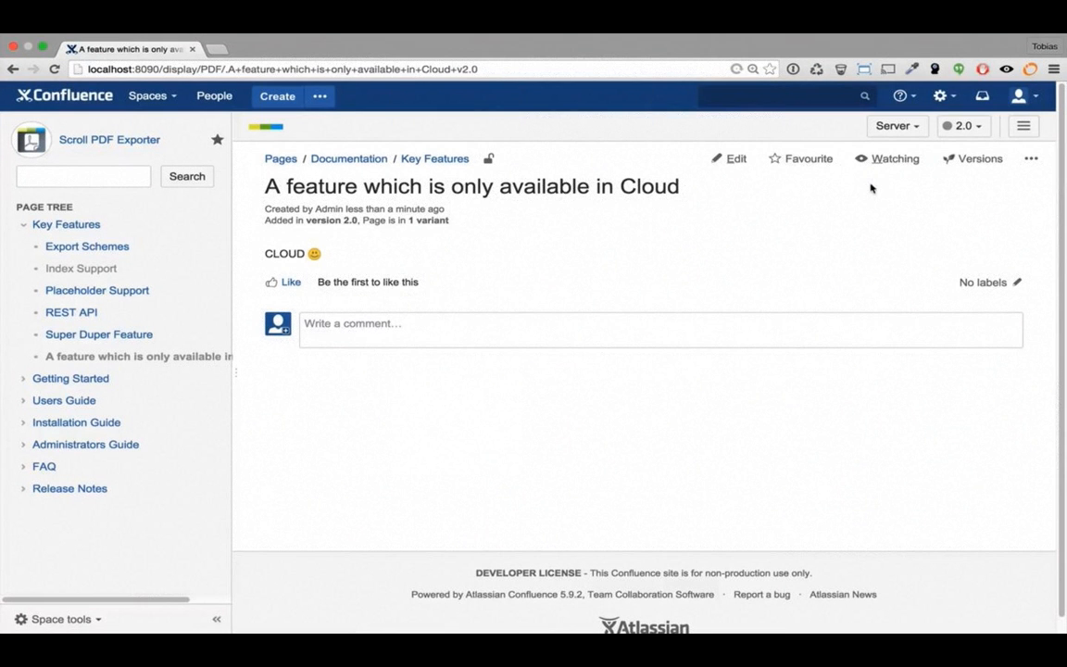
left_click(1024, 126)
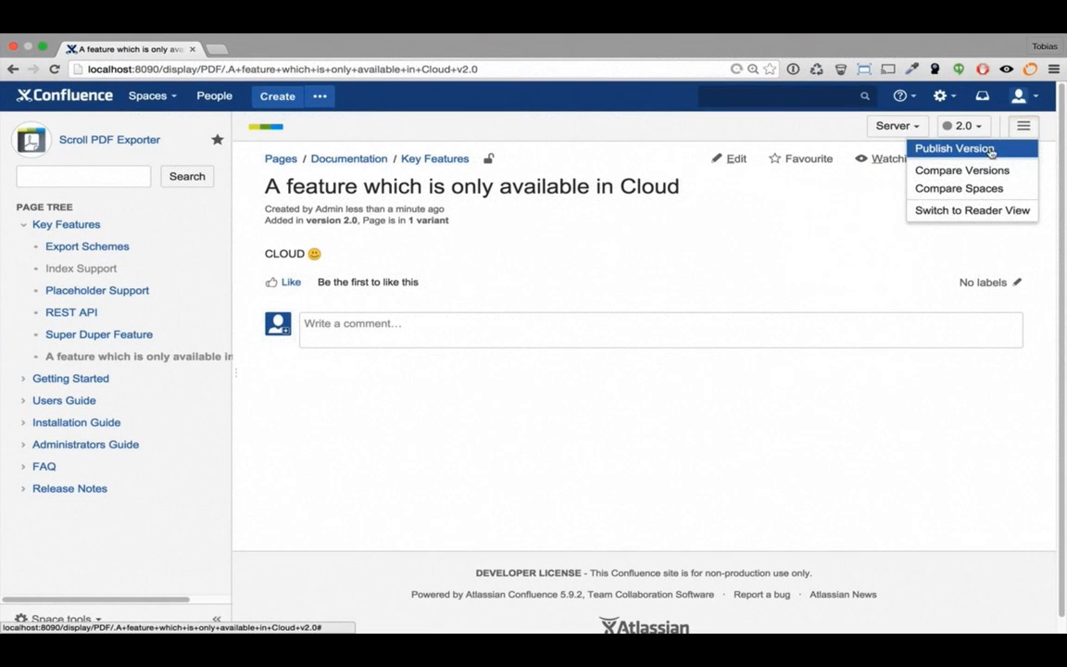
Publish version 2.0 within the same Scroll PDF Exporter space and dismiss the success message
left_click(992, 151)
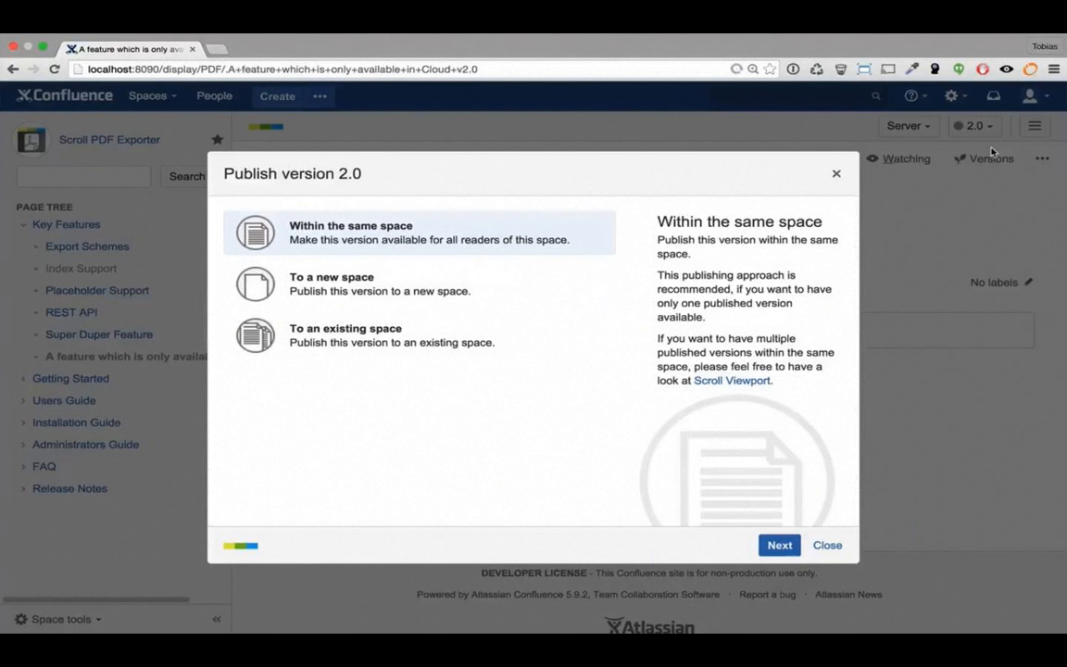
left_click(791, 545)
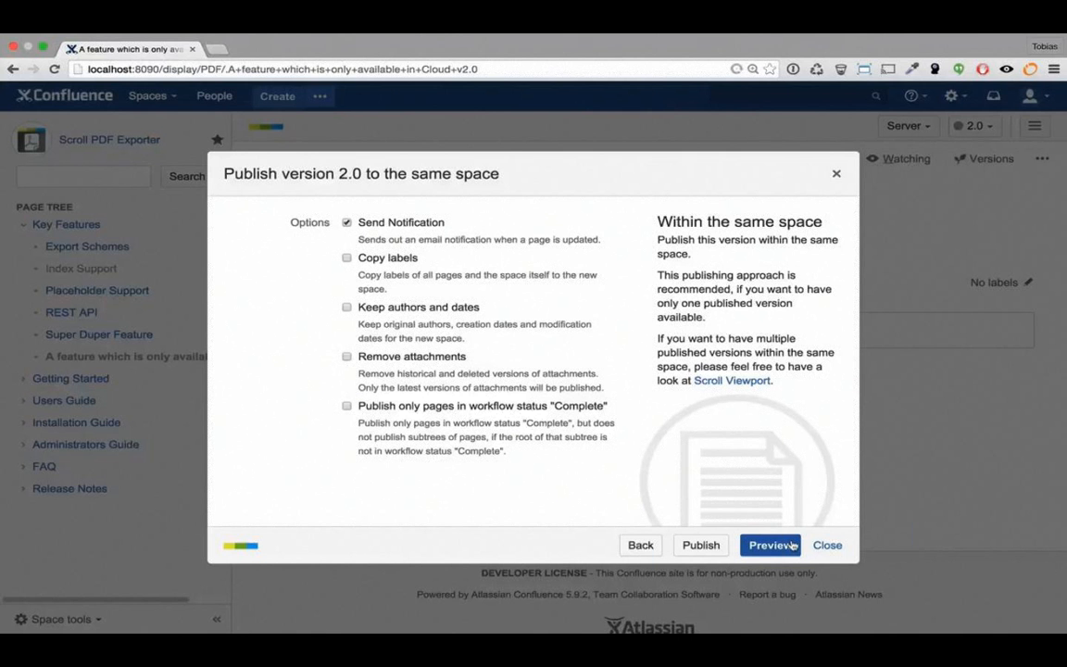
left_click(695, 545)
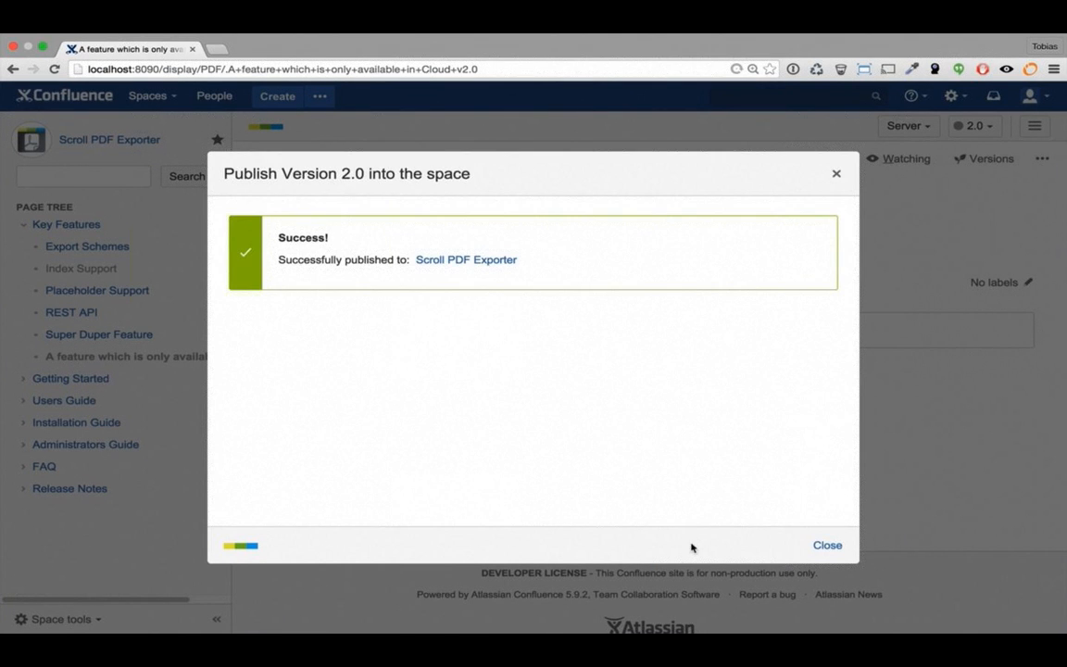
left_click(827, 546)
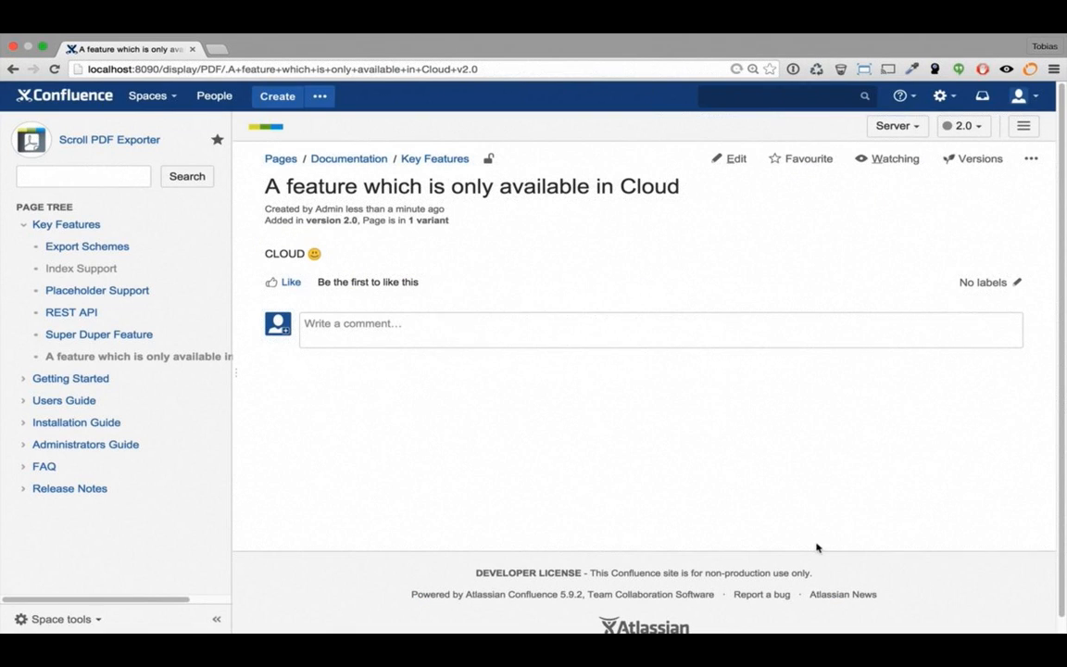
Switch to Reader View of the published 2.0 docs and show the Cloud variant
left_click(1025, 128)
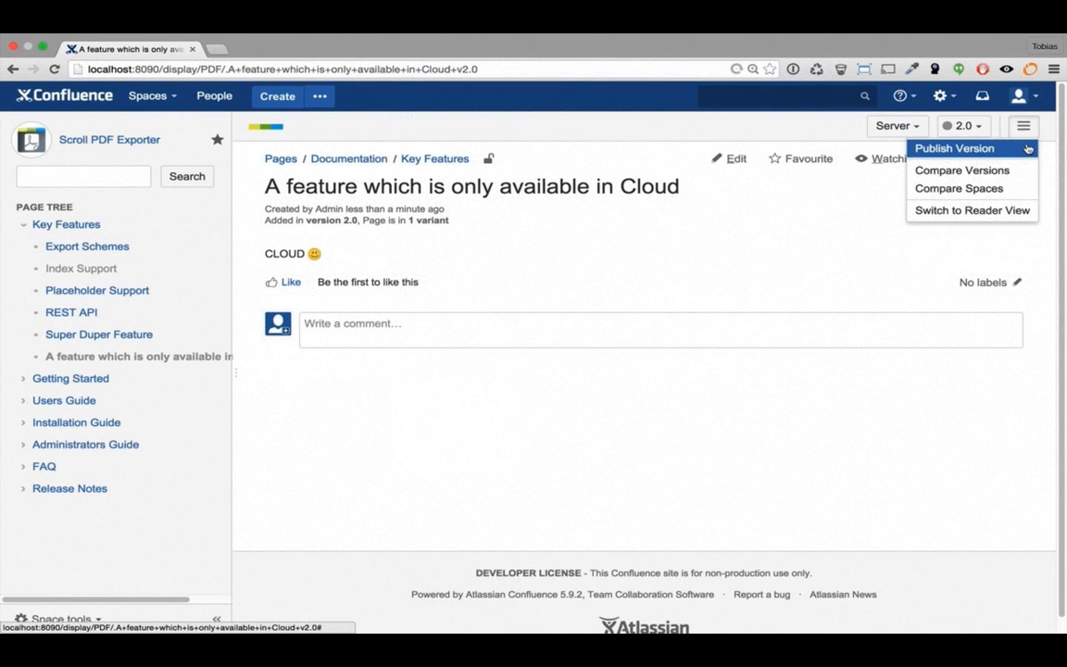
left_click(994, 211)
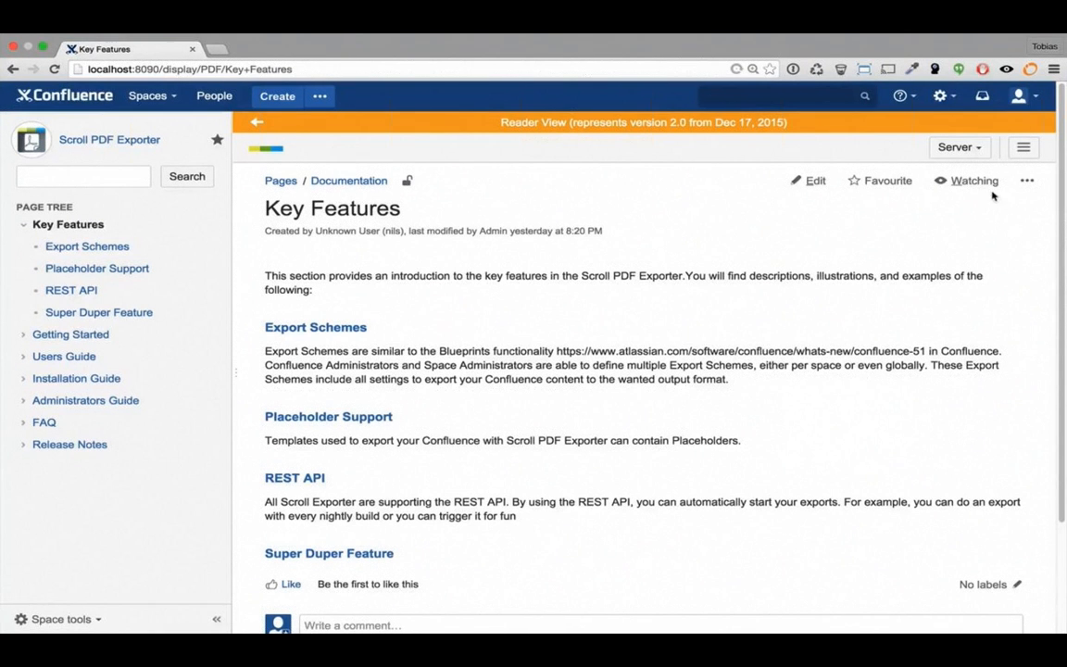
left_click(985, 148)
left_click(974, 167)
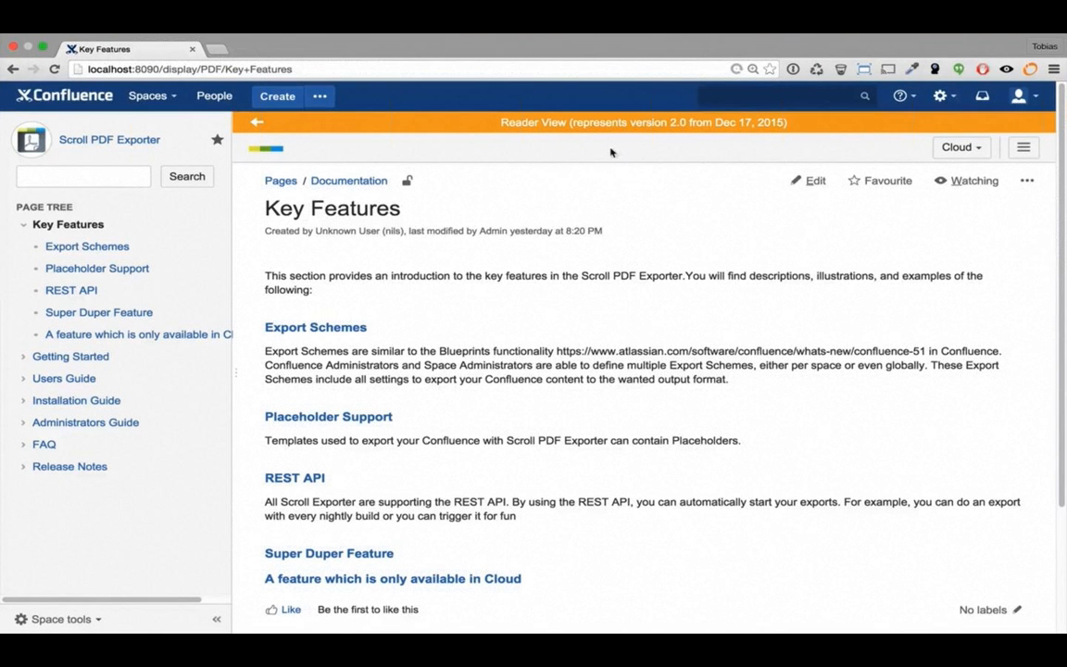
Leave Reader View and reopen the Publish version 2.0 dialog from Versions
left_click(257, 123)
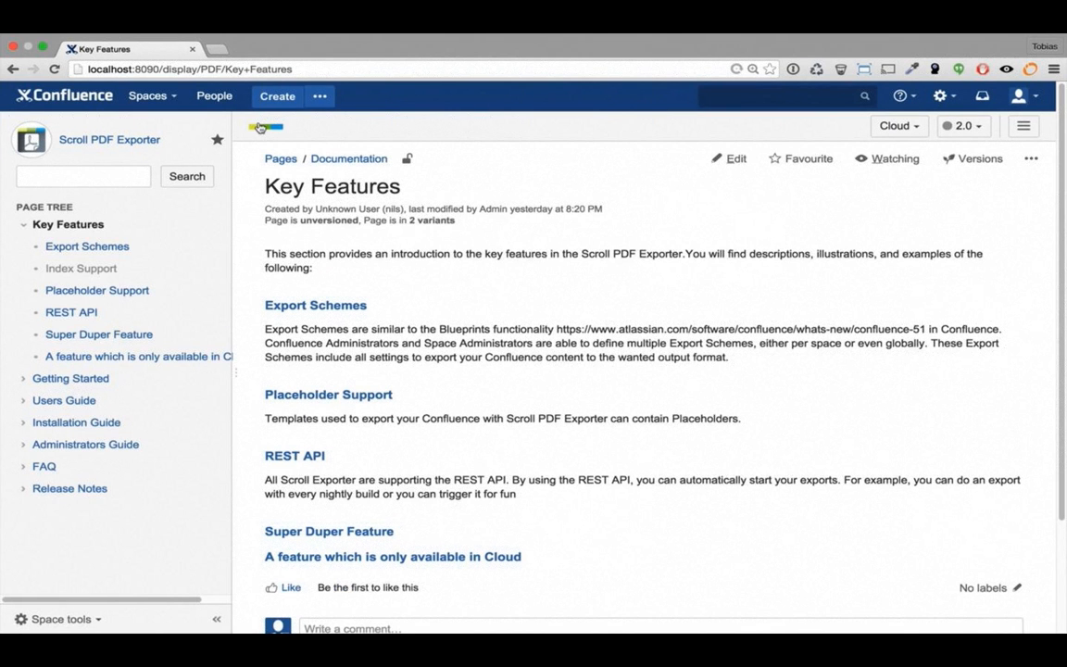
left_click(973, 158)
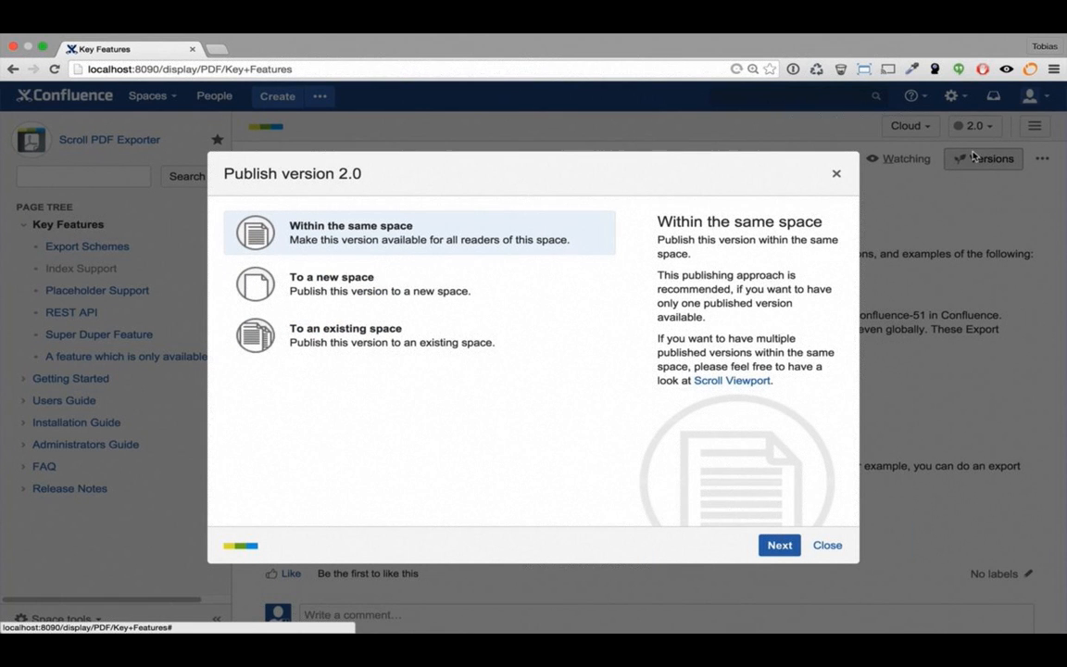
Choose publishing version 2.0 to a new space in the Publish dialog
left_click(393, 295)
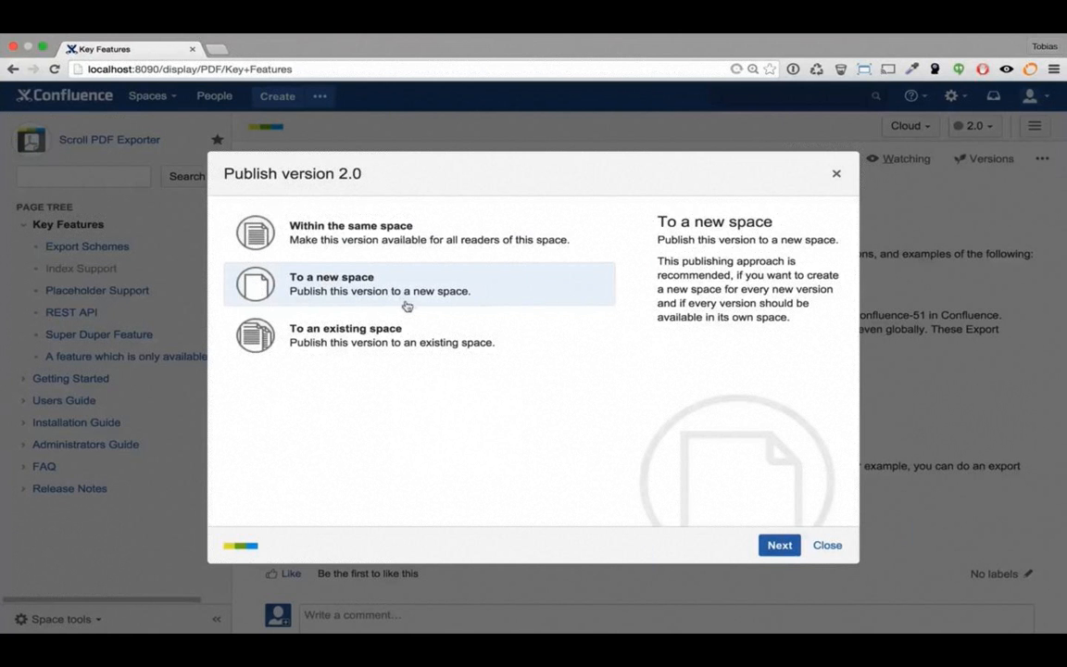
Close the Publish dialog without publishing and show the space's Scroll Viewport popup
left_click(830, 547)
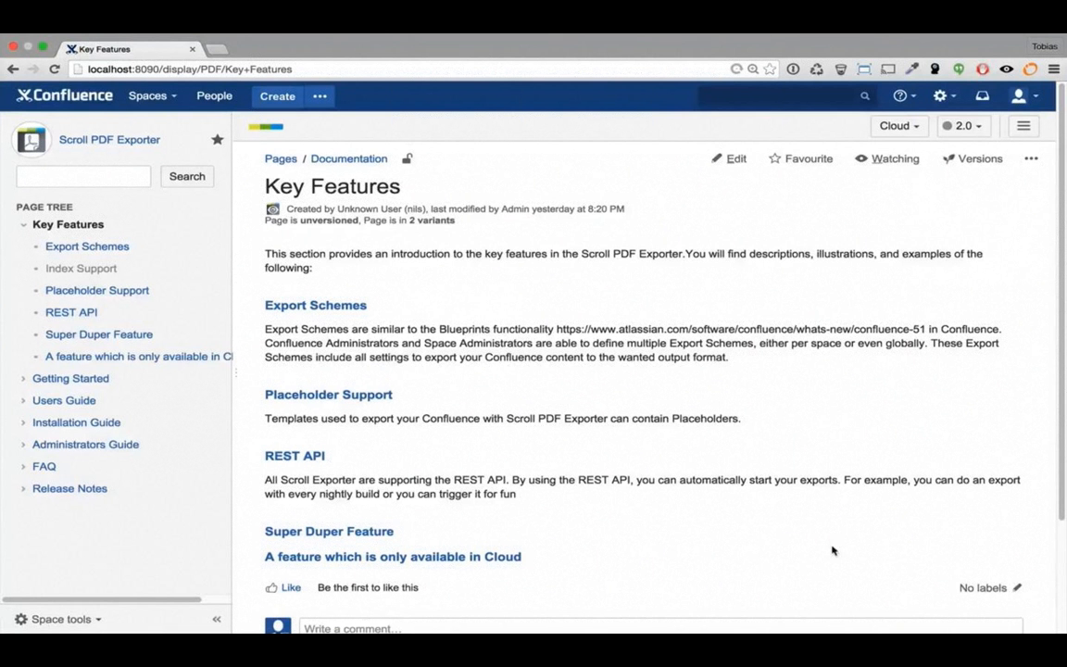
left_click(272, 210)
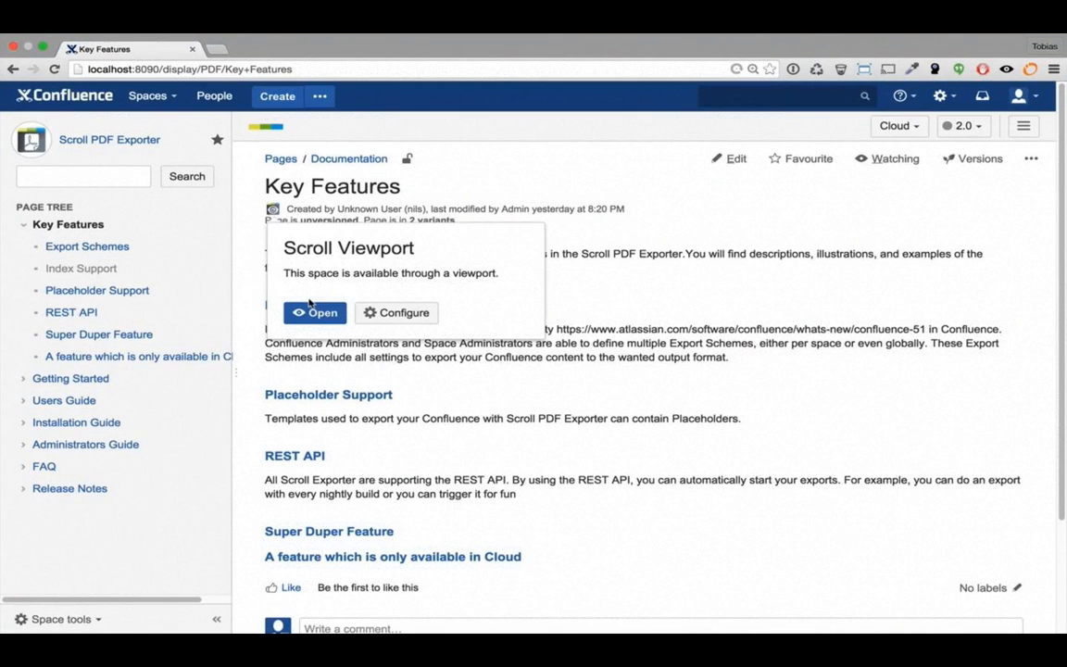
Open Key Features in Scroll Viewport, filtered to version 1.0 and the Cloud variant
left_click(315, 312)
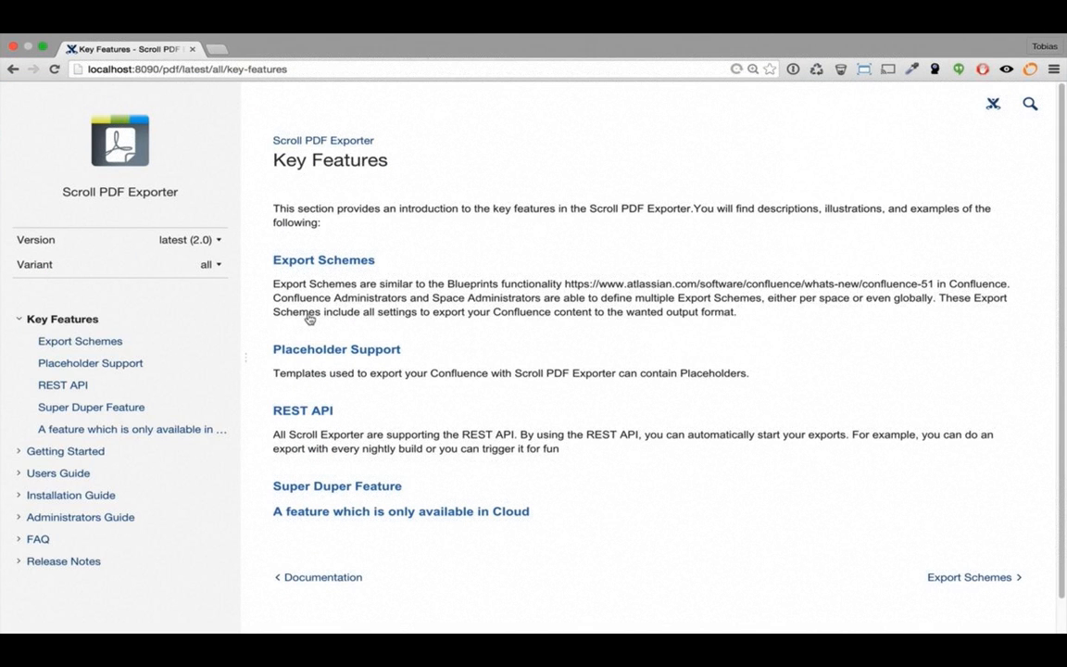
left_click(210, 245)
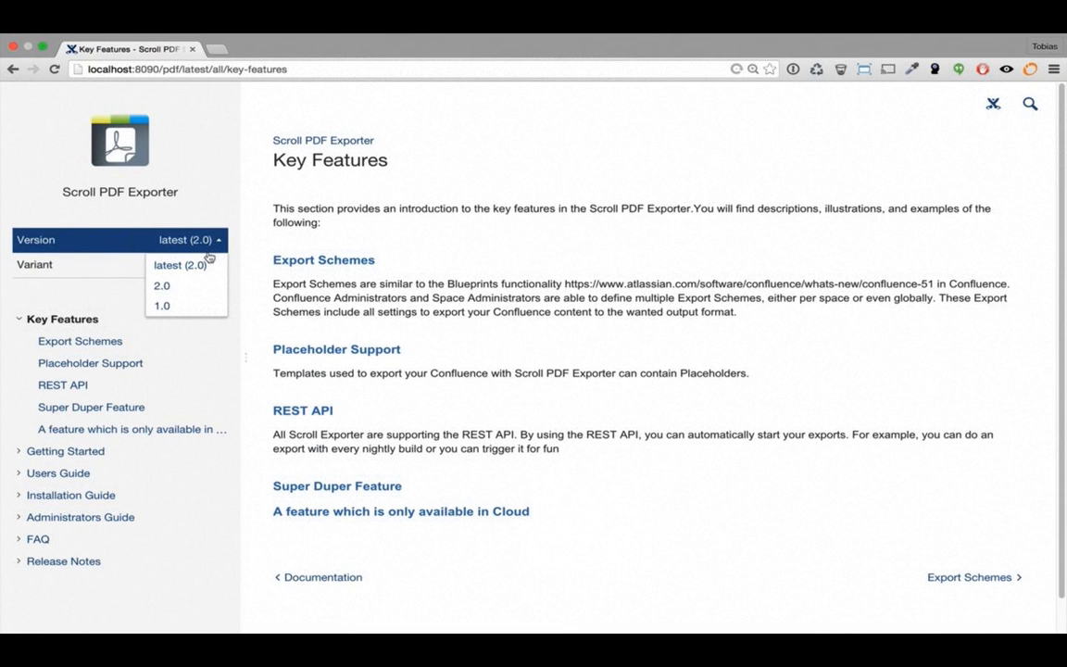
left_click(181, 305)
left_click(219, 266)
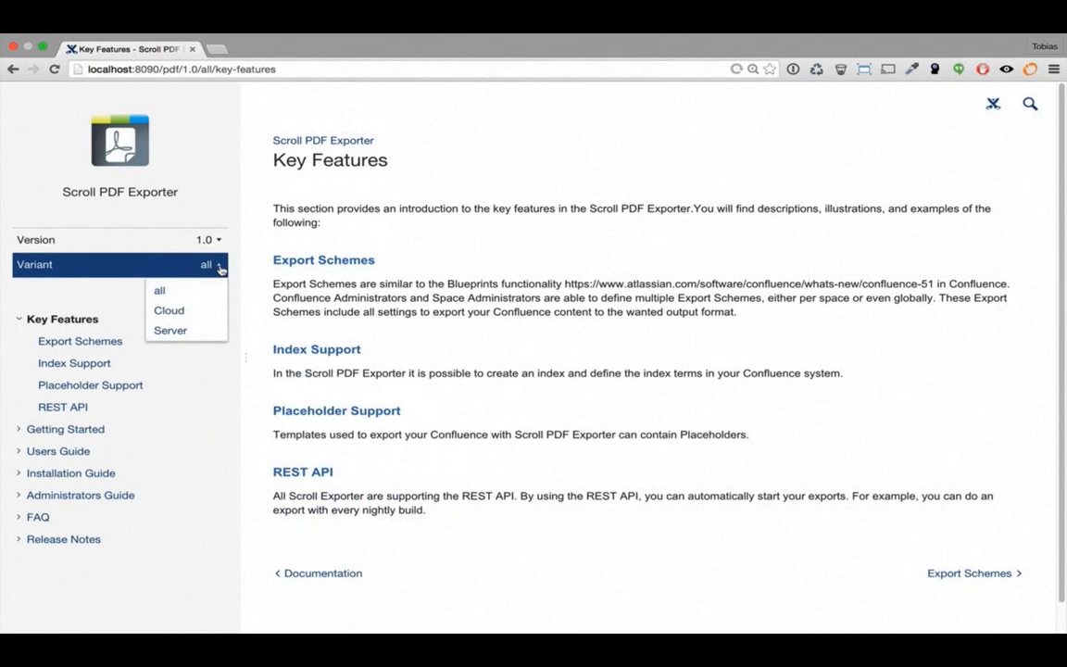
left_click(192, 312)
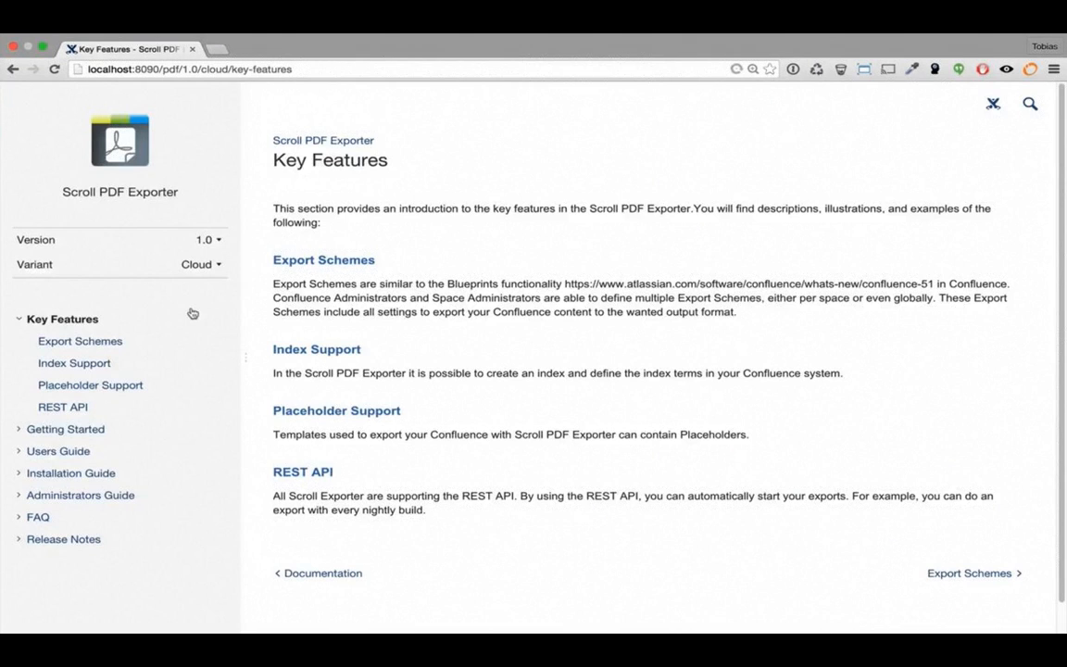
Return from the viewport to the Key Features page in Confluence via View in Confluence
left_click(992, 104)
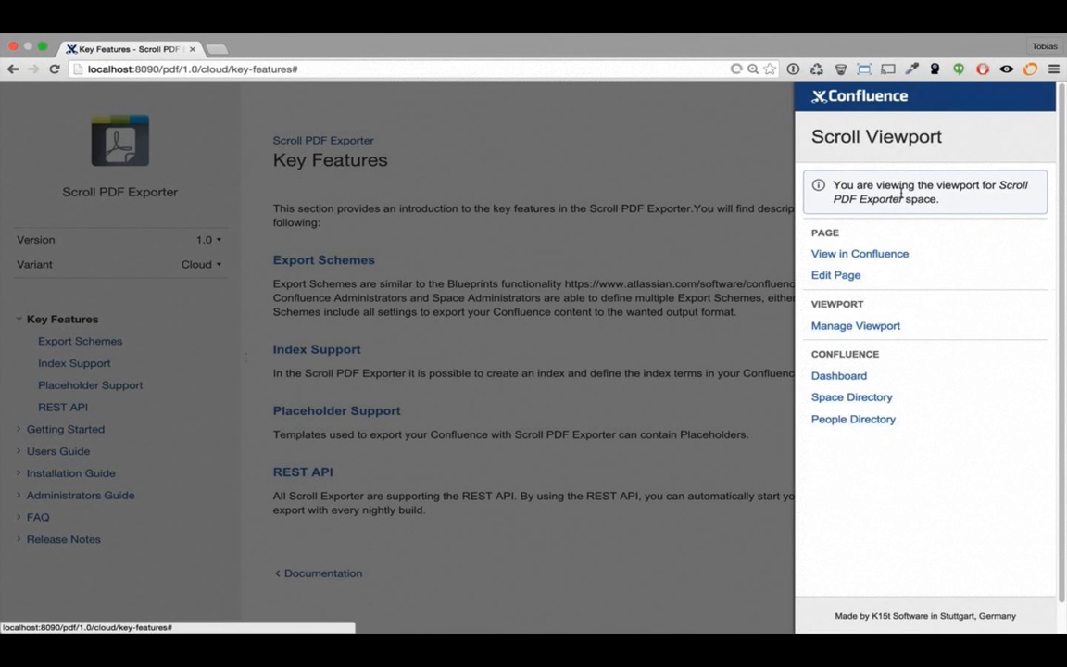
left_click(872, 262)
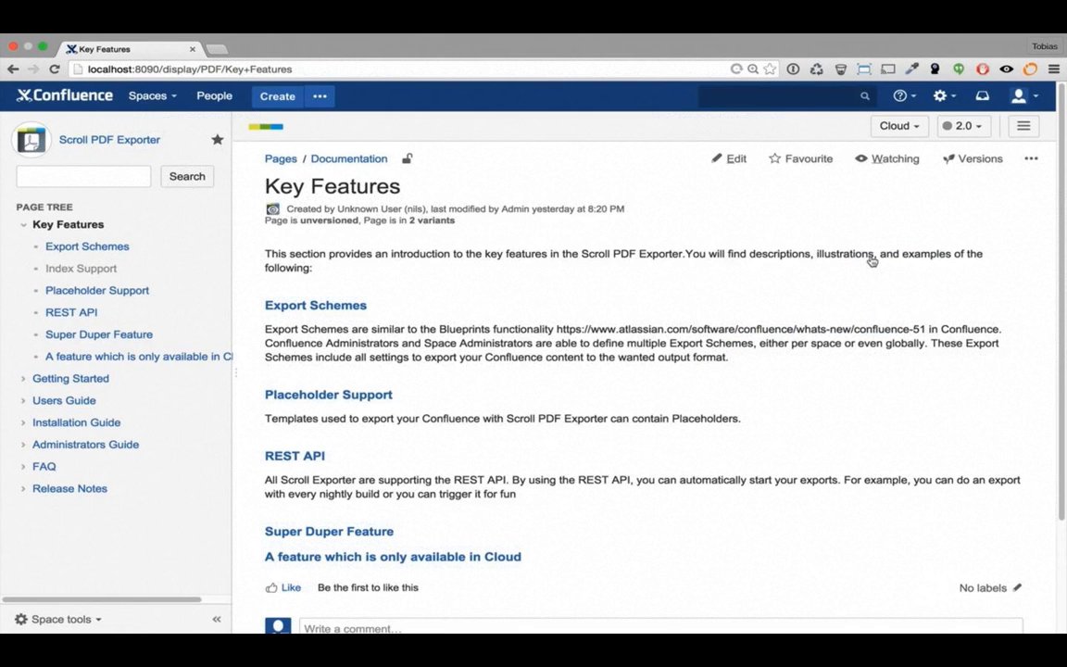